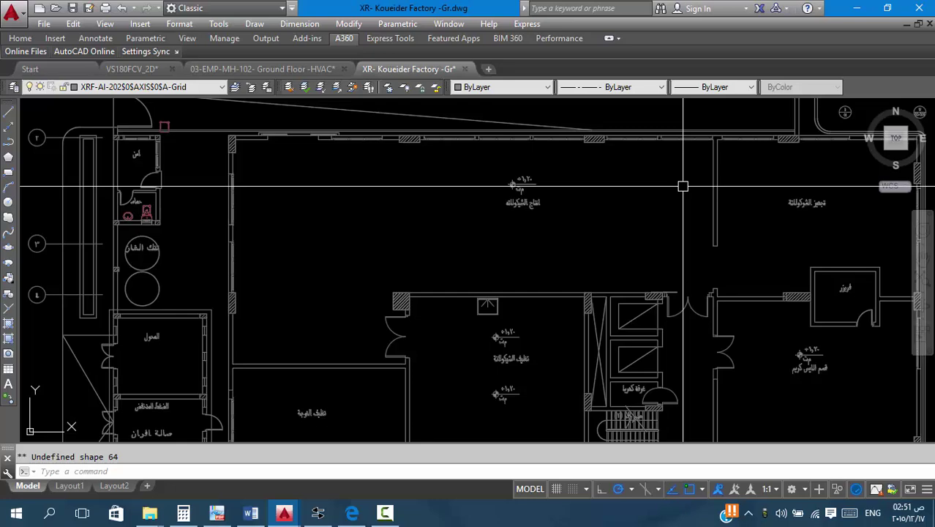
# Examine the factory ground-floor plan, including its north arrow, outer walls and the large production hall beside the upper outer wall.
pyautogui.scroll(-4, 703, 186)
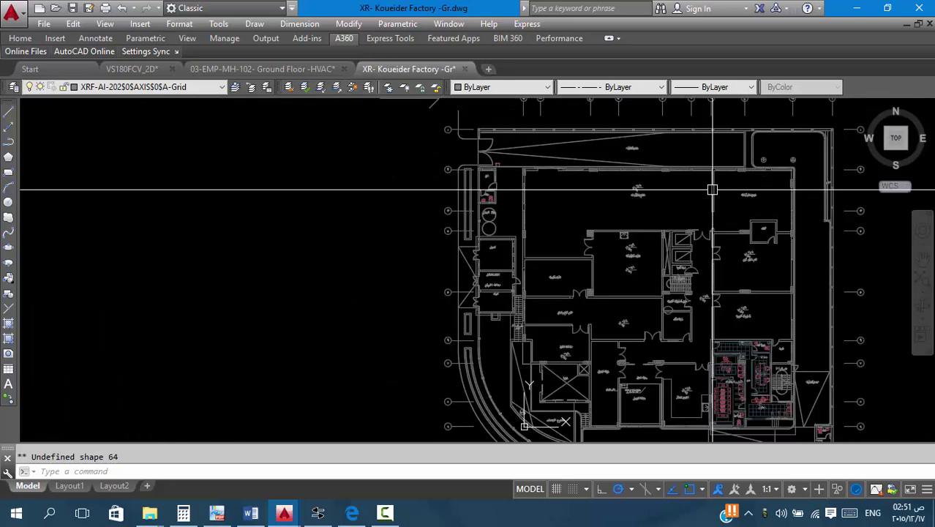
pyautogui.scroll(4, 714, 190)
pyautogui.scroll(-6, 512, 209)
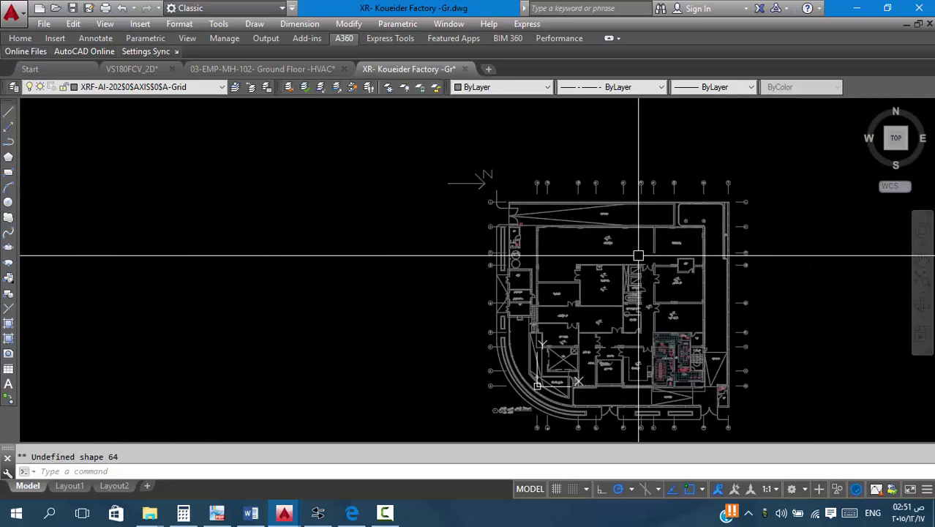
pyautogui.scroll(4, 630, 238)
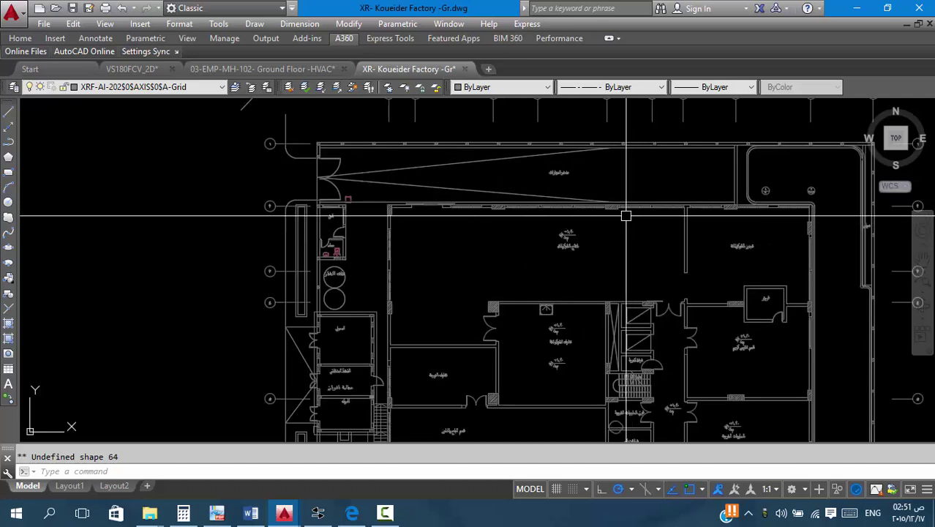
pyautogui.scroll(-4, 694, 240)
pyautogui.scroll(3, 603, 203)
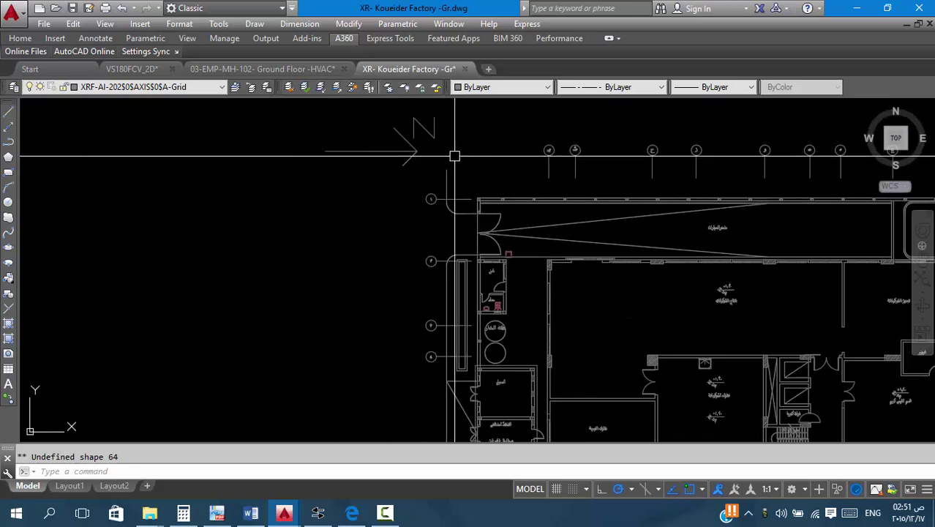
pyautogui.scroll(-5, 451, 154)
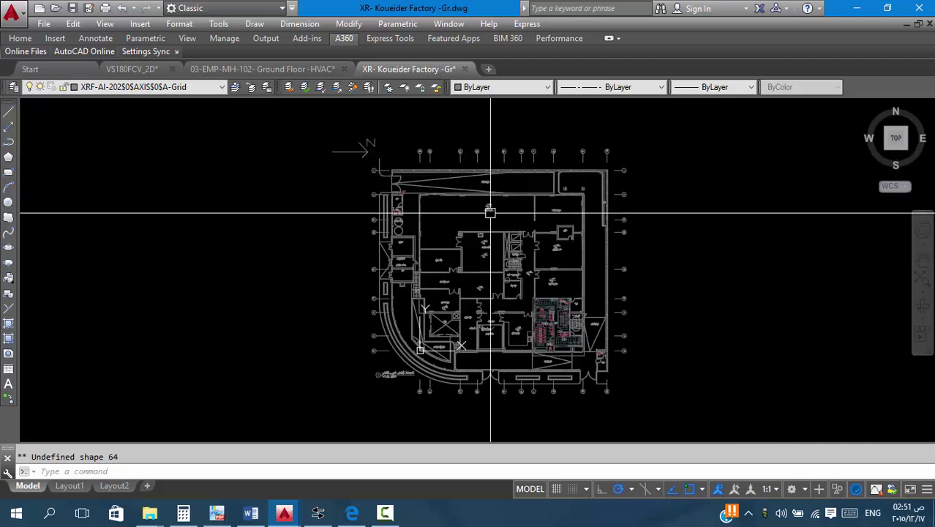
pyautogui.scroll(4, 490, 213)
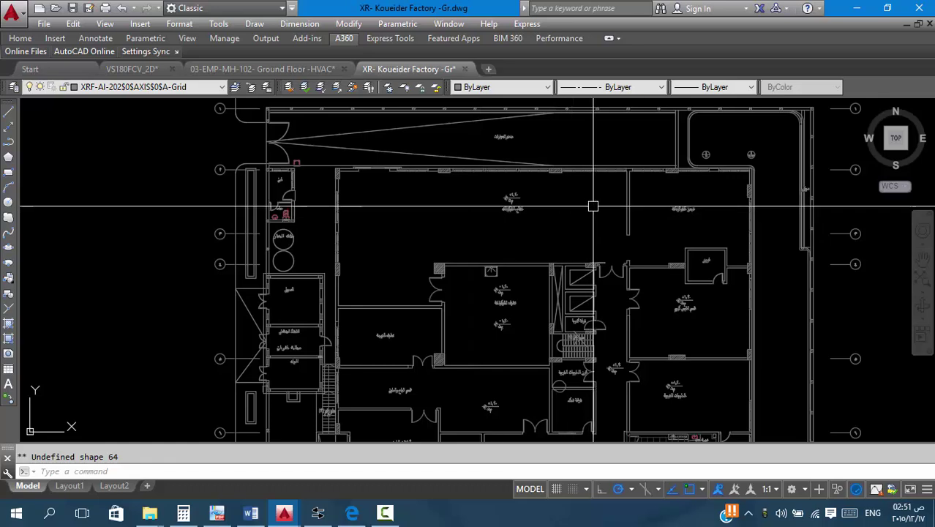
pyautogui.scroll(2, 613, 190)
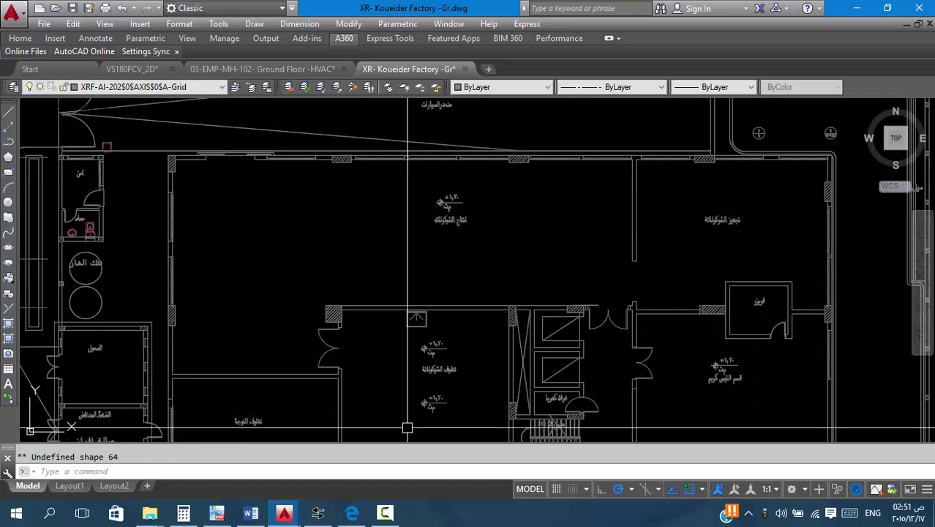
# Switch to the IN-DX-AHU folder in File Explorer and go up two levels to the مشروع folder.
pyautogui.moveTo(150, 512)
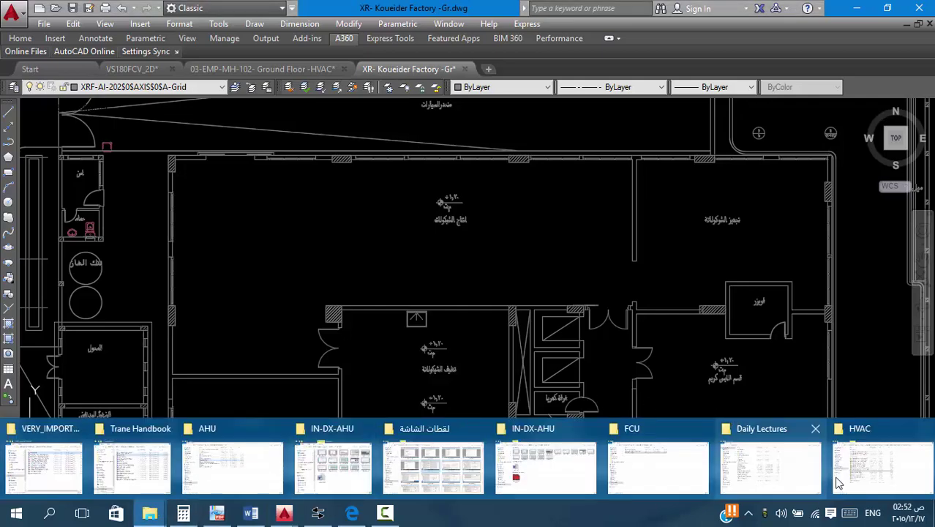
pyautogui.moveTo(857, 484)
pyautogui.moveTo(803, 478)
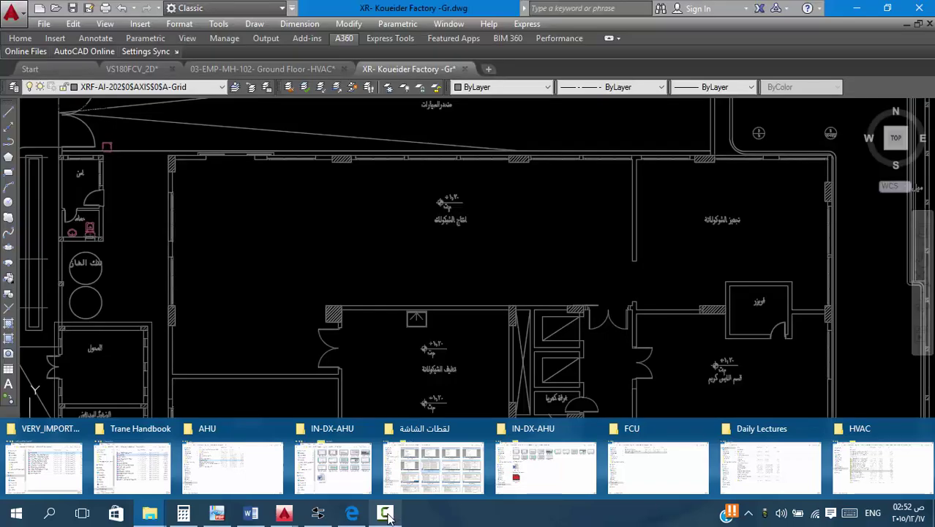
pyautogui.click(386, 514)
pyautogui.click(858, 459)
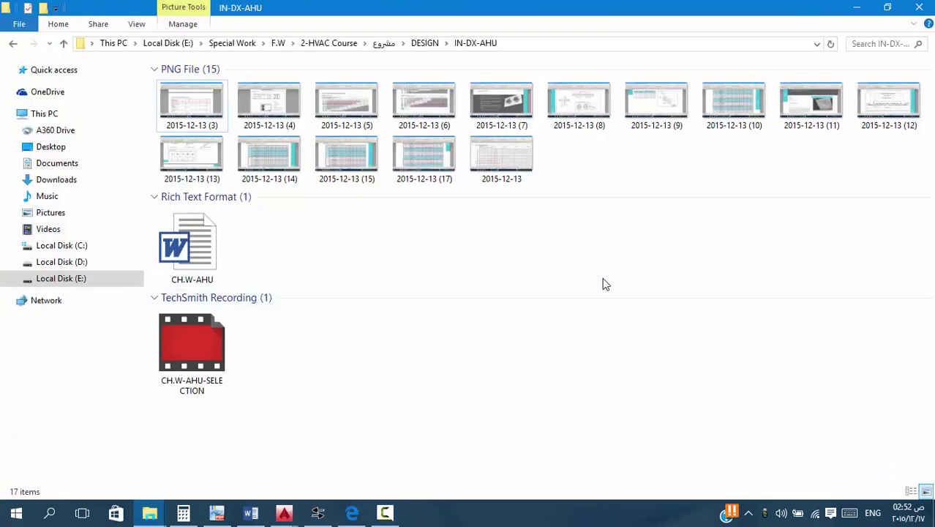
pyautogui.hotkey('alt', 'Up')
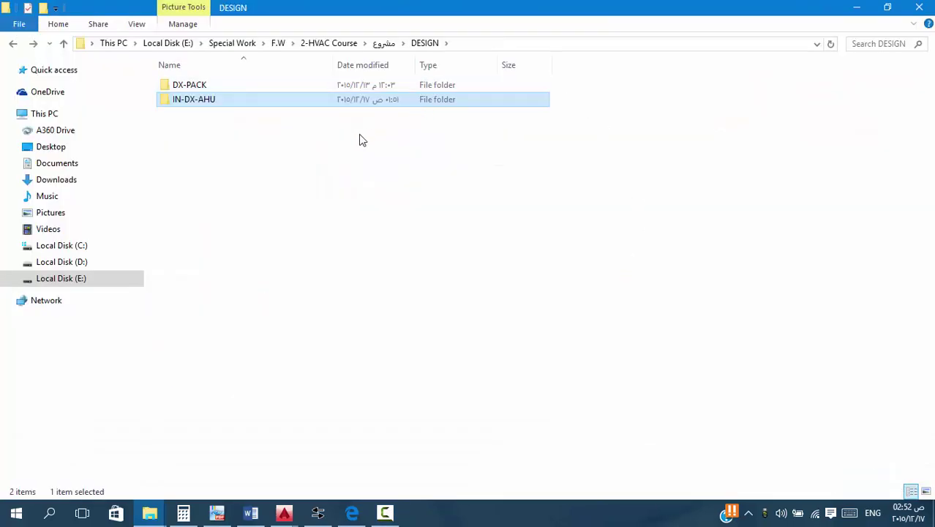
pyautogui.hotkey('alt', 'Up')
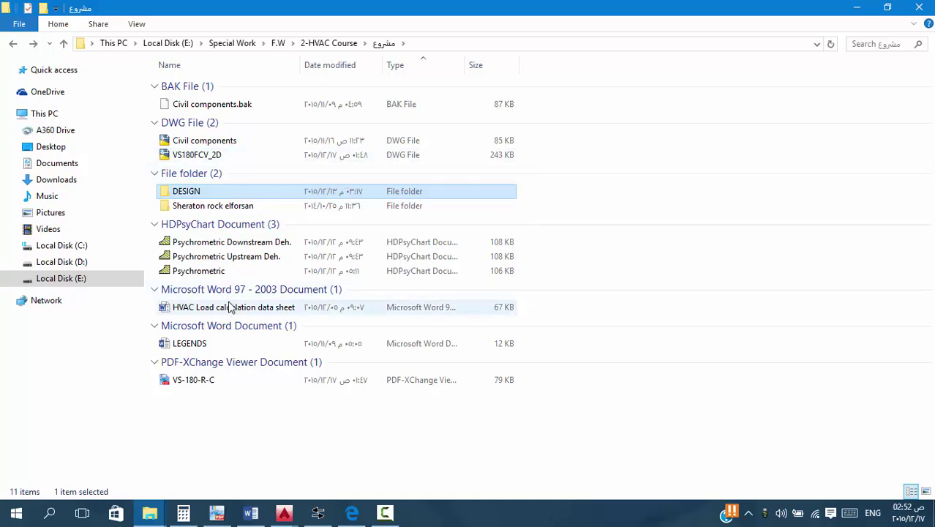
# Duplicate the HVAC Load calculation data sheet document in the same folder and widen the Name column to fit the file names.
pyautogui.click(233, 310)
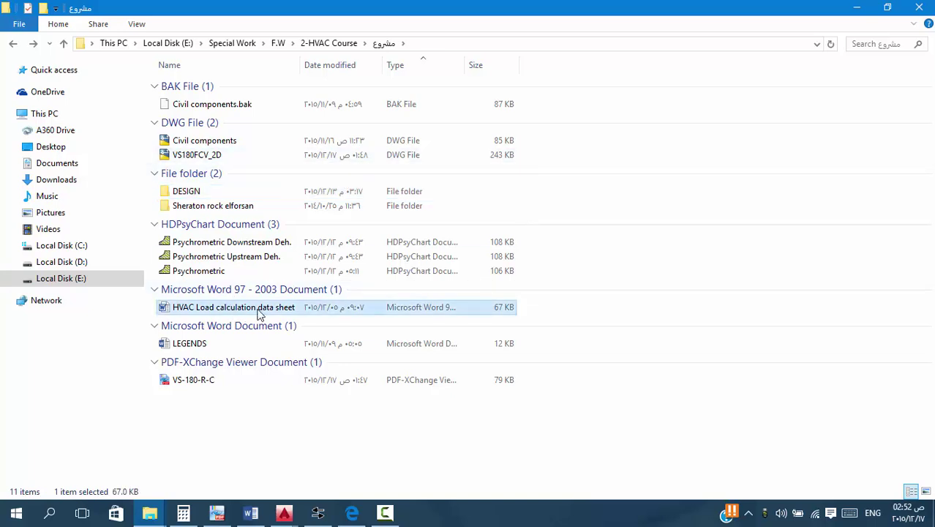
pyautogui.rightClick(258, 315)
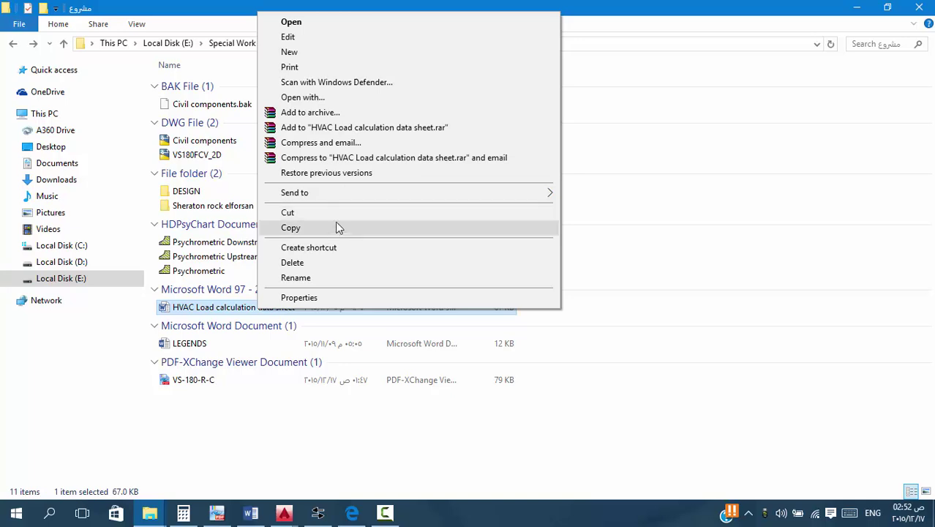
pyautogui.click(338, 225)
pyautogui.rightClick(653, 379)
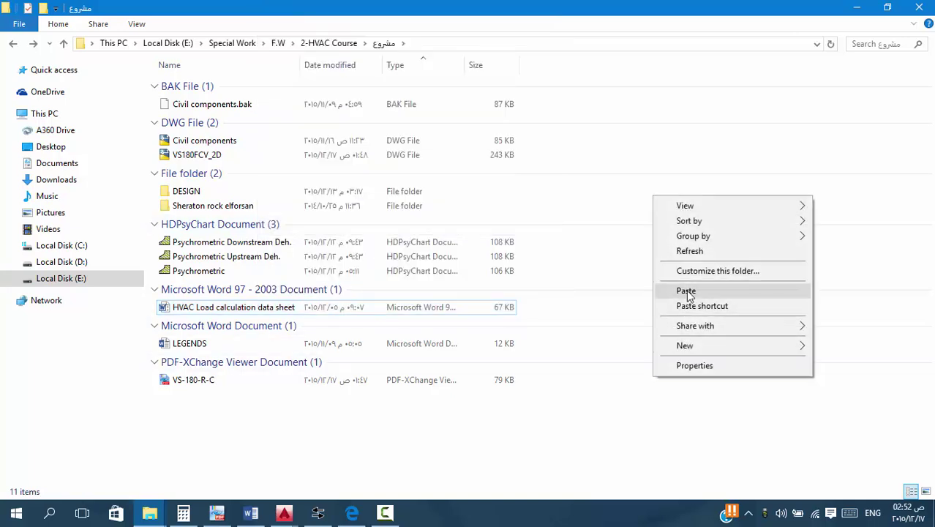
pyautogui.click(686, 291)
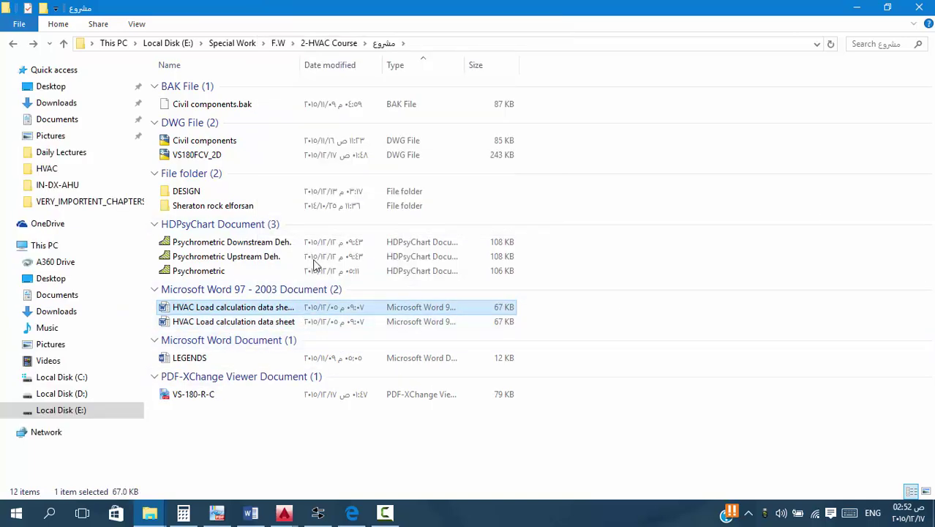
pyautogui.doubleClick(299, 65)
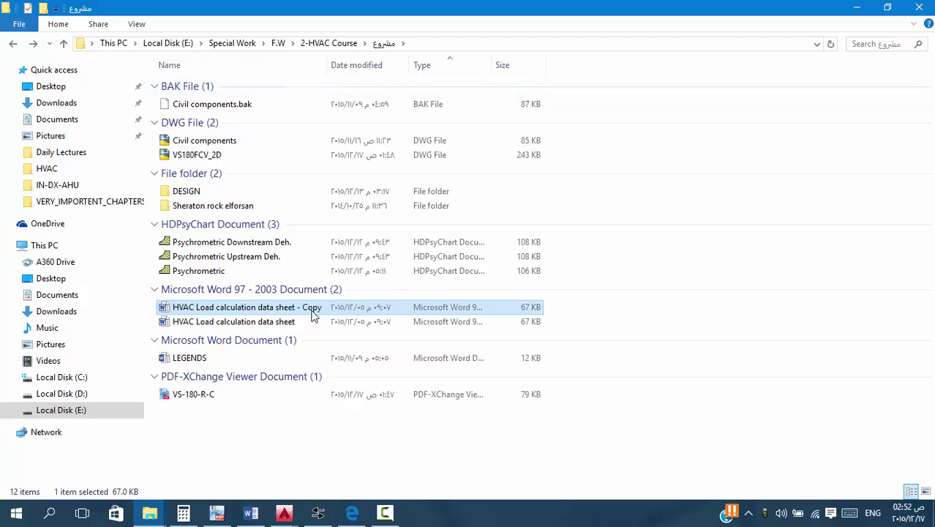
# Open HVAC Load calculation data sheet - Copy in a full-size Word window and close the CH.W-AHU document.
pyautogui.doubleClick(314, 312)
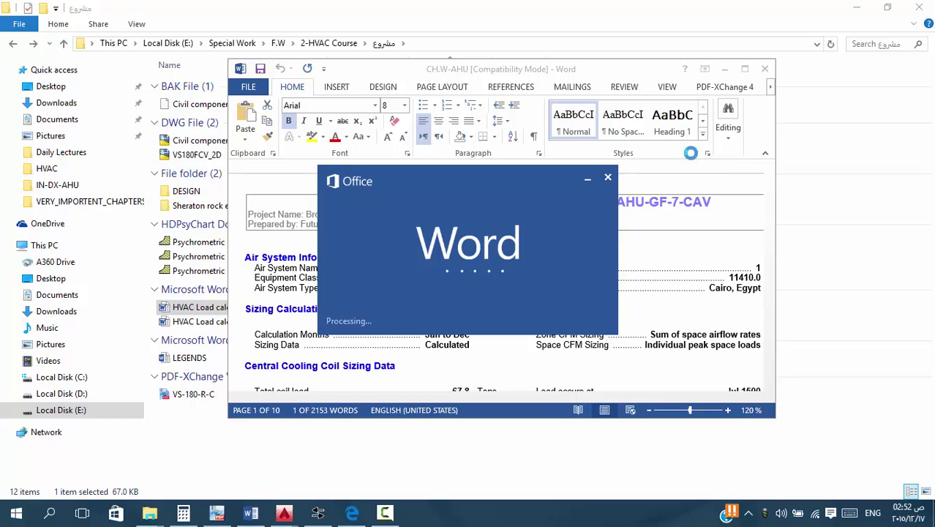
pyautogui.click(765, 68)
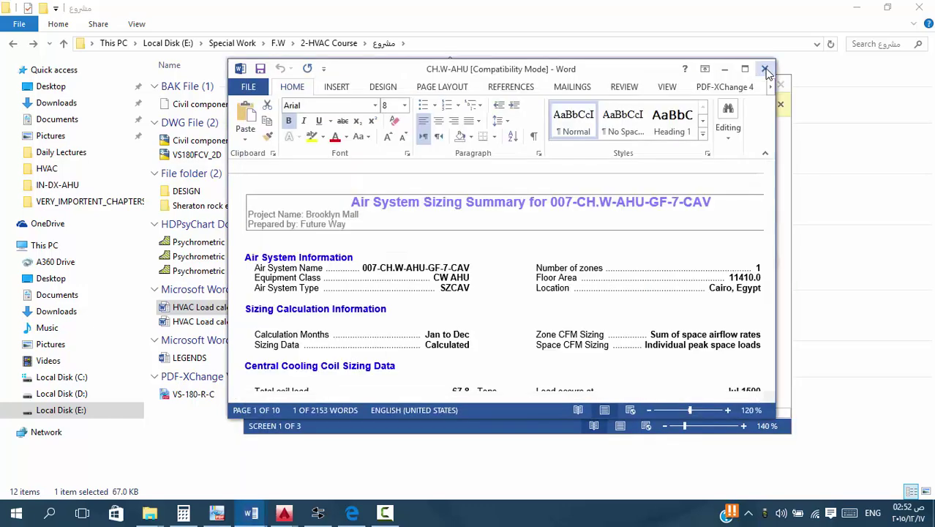
pyautogui.click(761, 84)
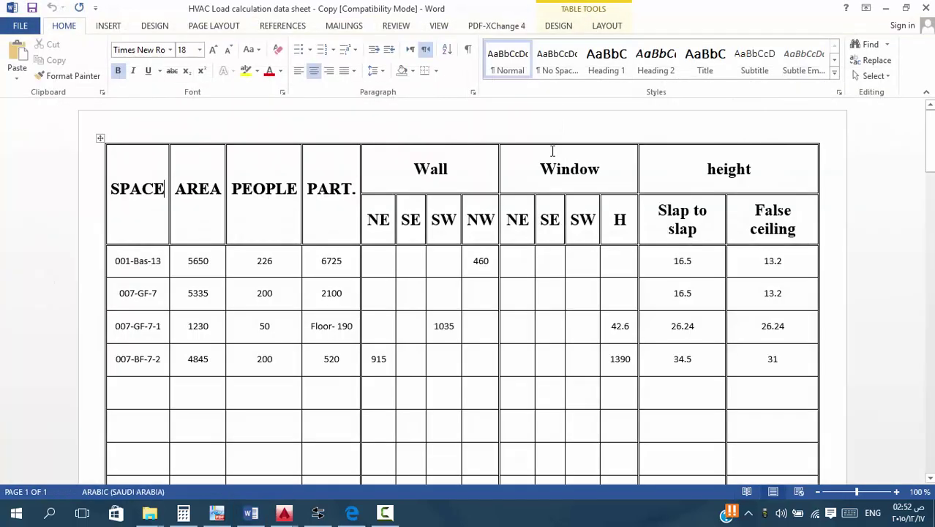
# Clear the contents of the four filled data rows, from 001-Bas-13 to 007-BF-7-2, keeping the empty table rows.
pyautogui.scroll(-1, 422, 232)
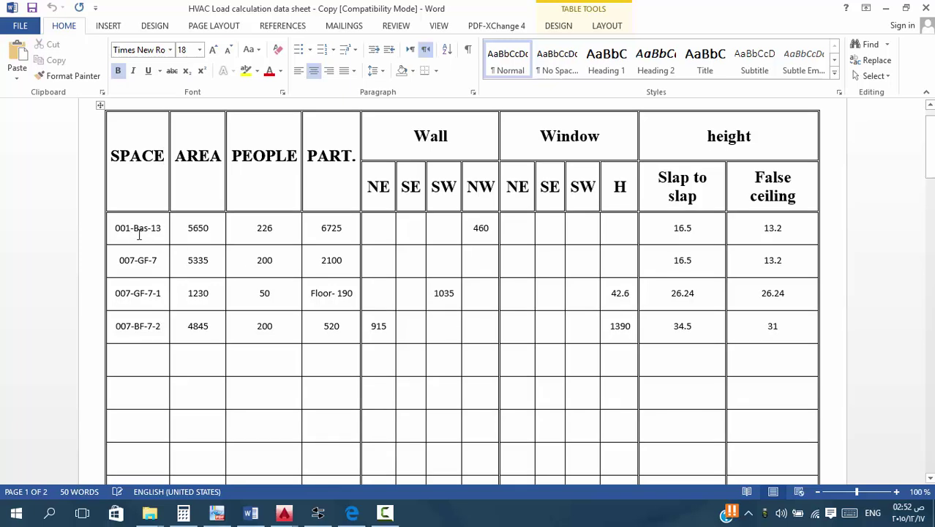
pyautogui.moveTo(117, 228); pyautogui.dragTo(778, 336)
pyautogui.rightClick(616, 327)
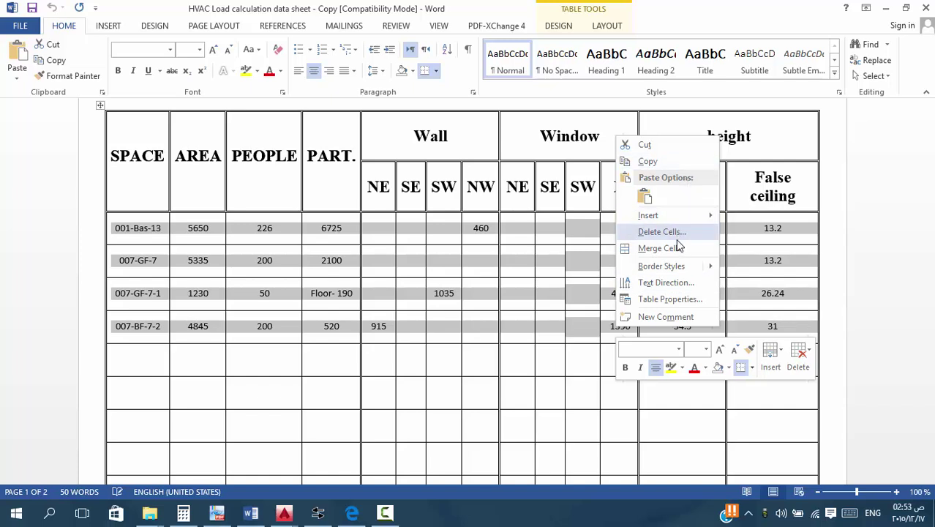
pyautogui.moveTo(659, 213)
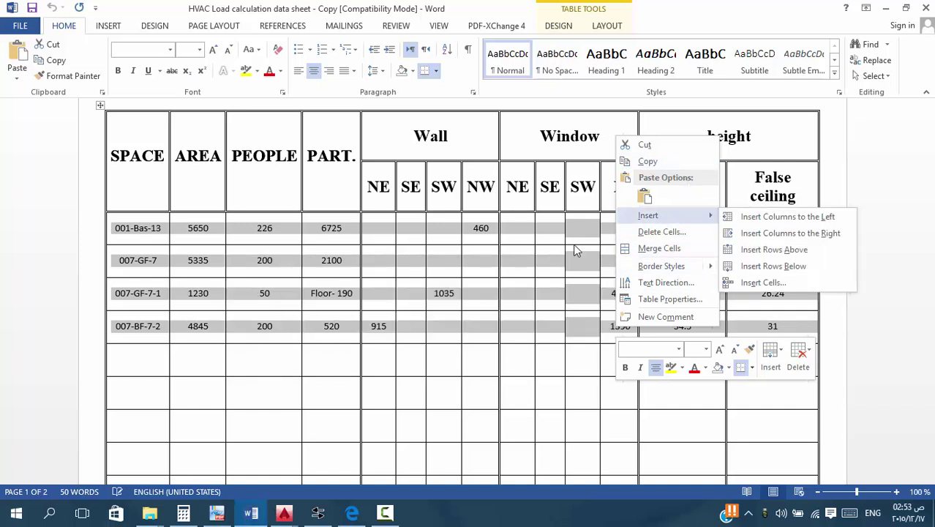
pyautogui.click(554, 265)
pyautogui.press('Delete')
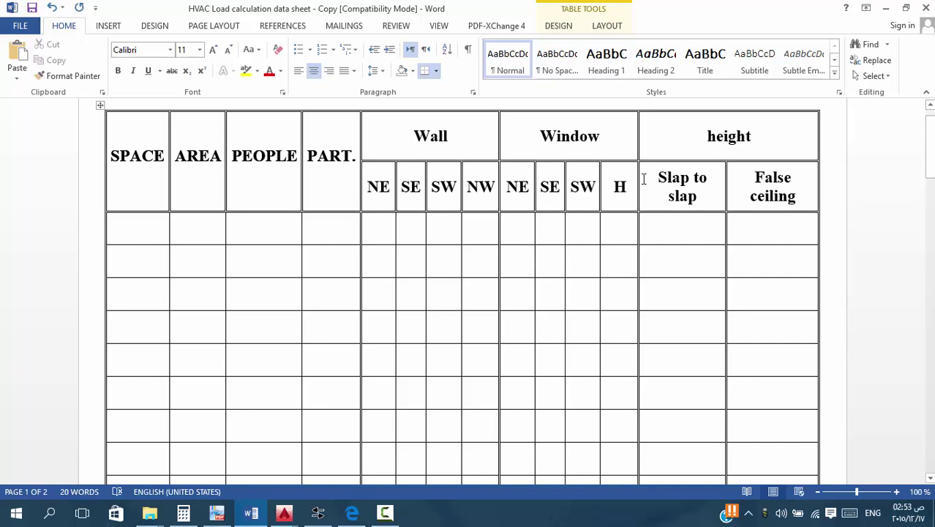
# Change the four direction headings under Wall to N, E, S and W.
pyautogui.doubleClick(372, 188)
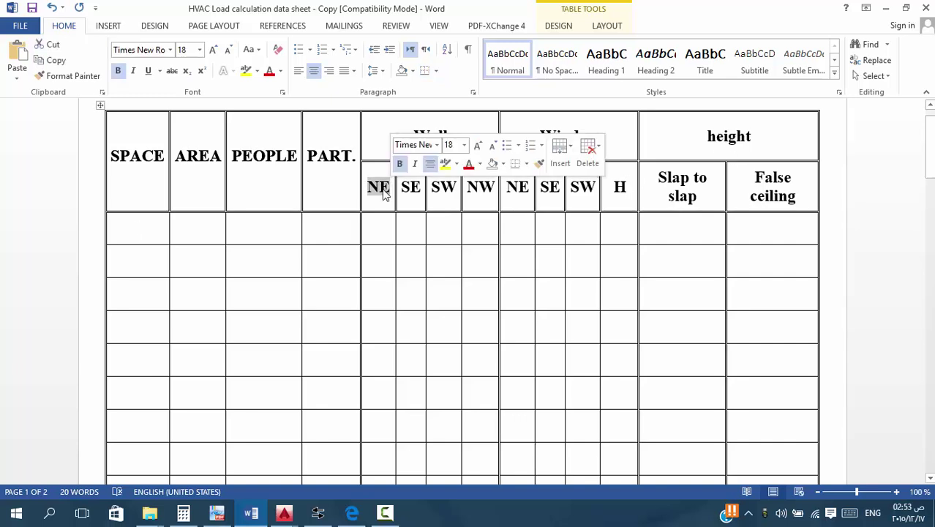
pyautogui.click(381, 191)
pyautogui.moveTo(415, 191); pyautogui.dragTo(416, 194)
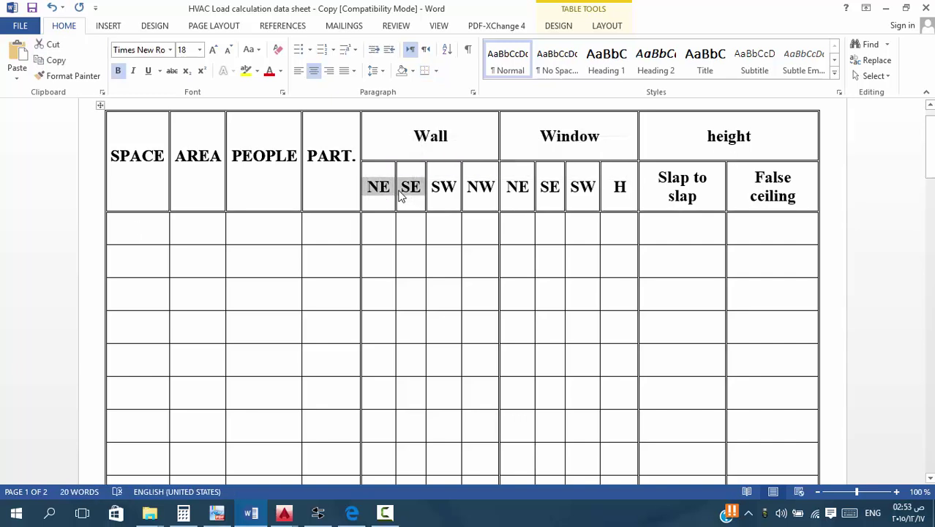
pyautogui.click(358, 188)
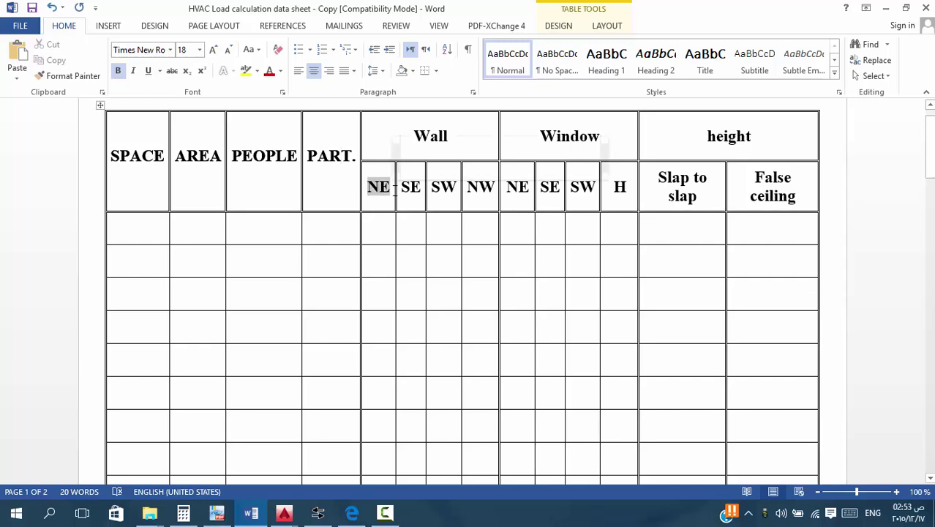
pyautogui.doubleClick(394, 188)
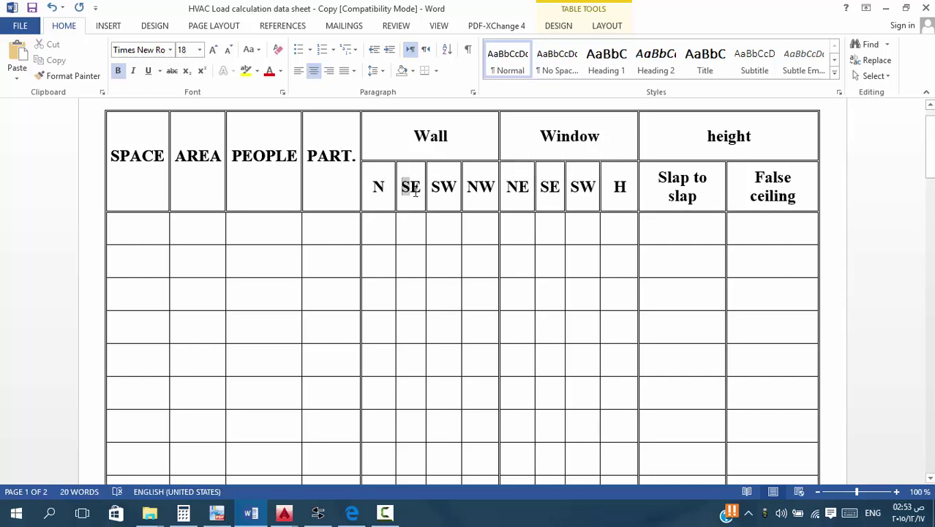
pyautogui.moveTo(418, 190); pyautogui.dragTo(414, 188)
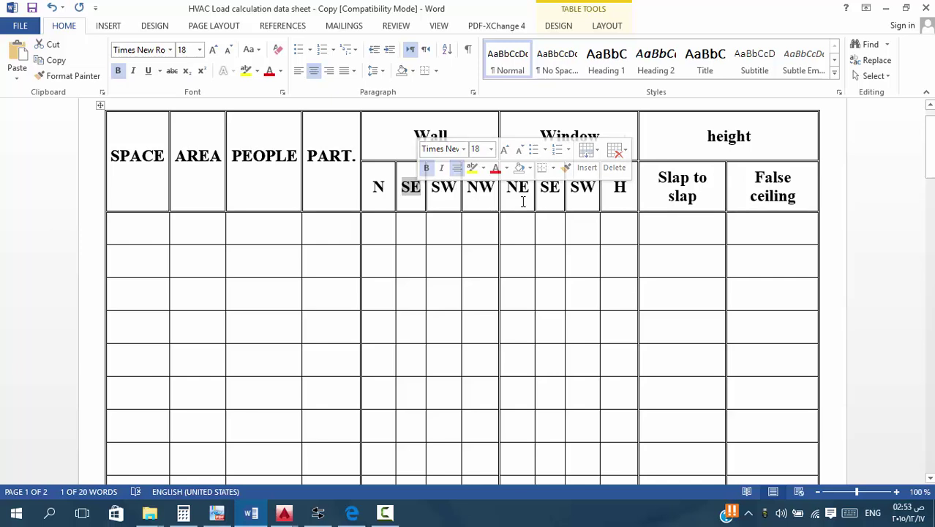
pyautogui.write('E')
pyautogui.doubleClick(489, 189)
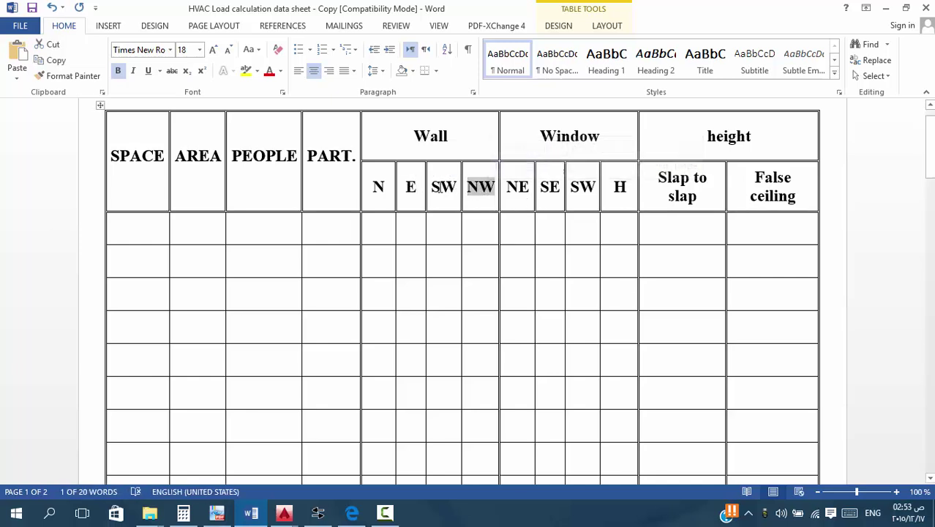
pyautogui.write('S')
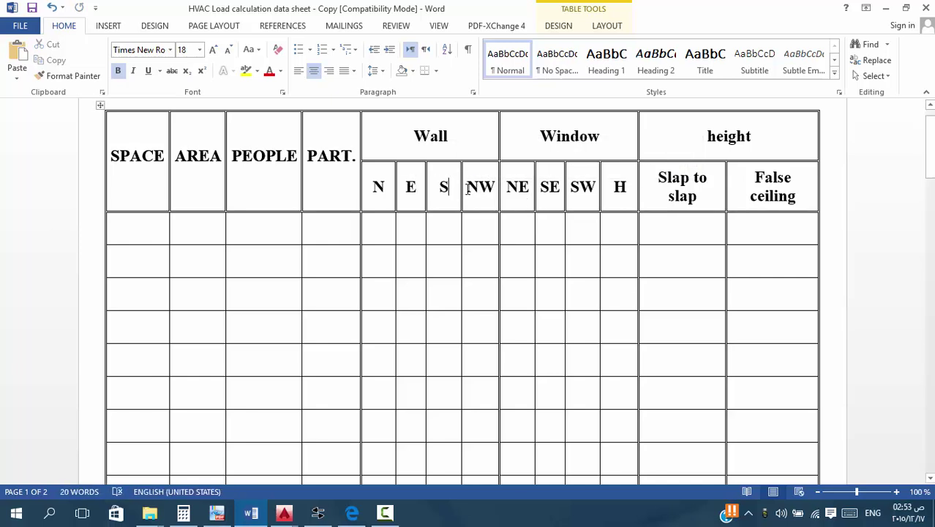
pyautogui.moveTo(468, 190); pyautogui.dragTo(480, 190)
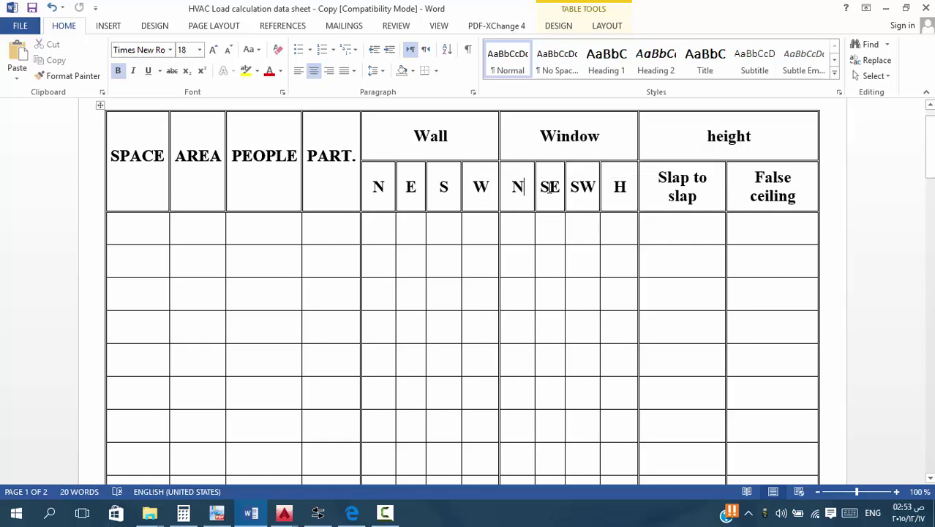
# Change the four direction headings under Window to N, E, S and W.
pyautogui.press('Delete')
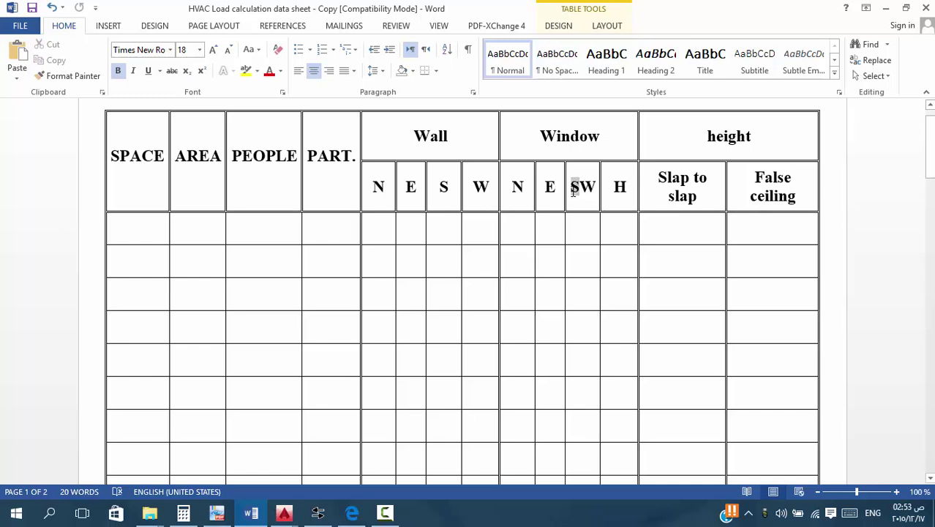
pyautogui.moveTo(574, 189); pyautogui.dragTo(597, 189)
pyautogui.write('S')
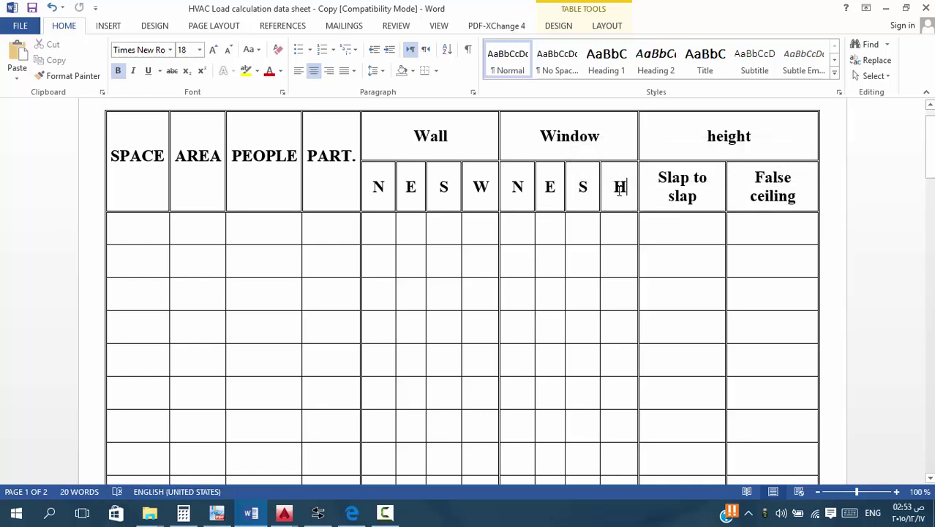
pyautogui.doubleClick(620, 189)
pyautogui.write('W')
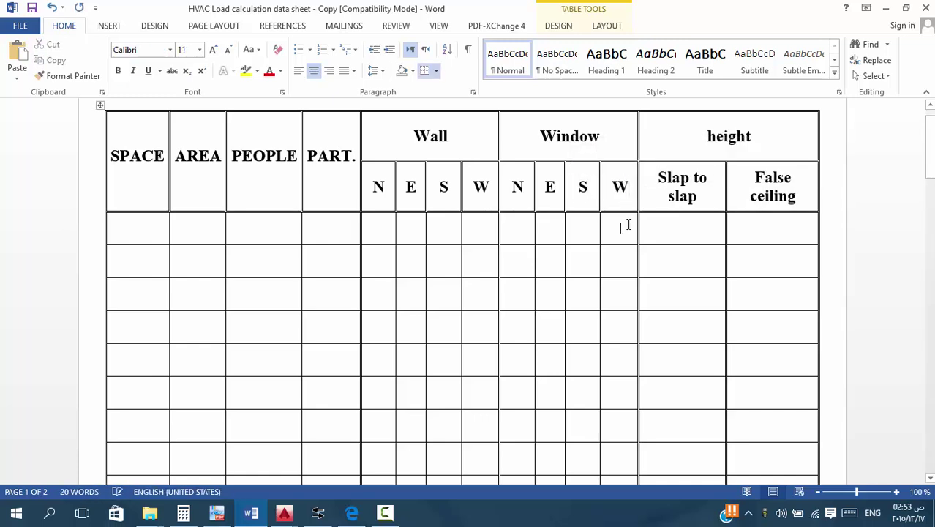
# Save the data sheet and switch to the XR- Koueider Factory -Gr drawing in AutoCAD.
pyautogui.click(31, 10)
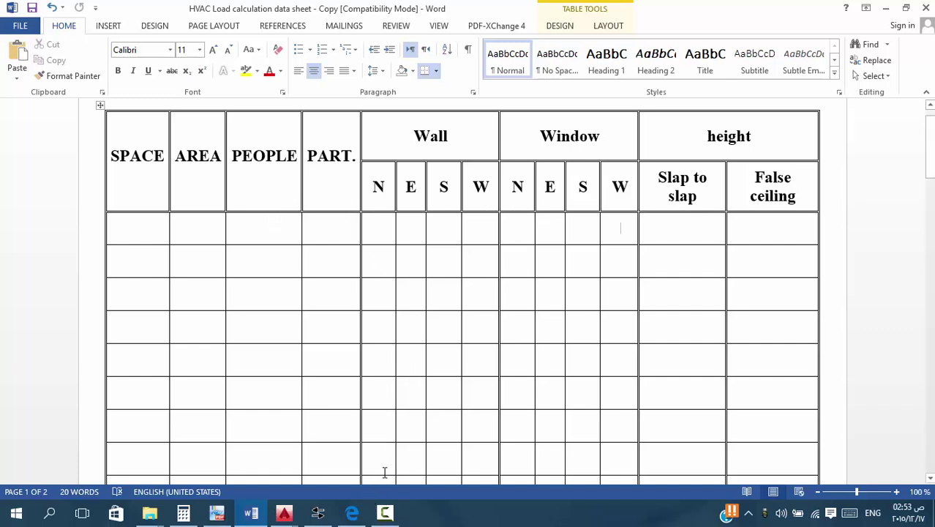
pyautogui.moveTo(363, 517)
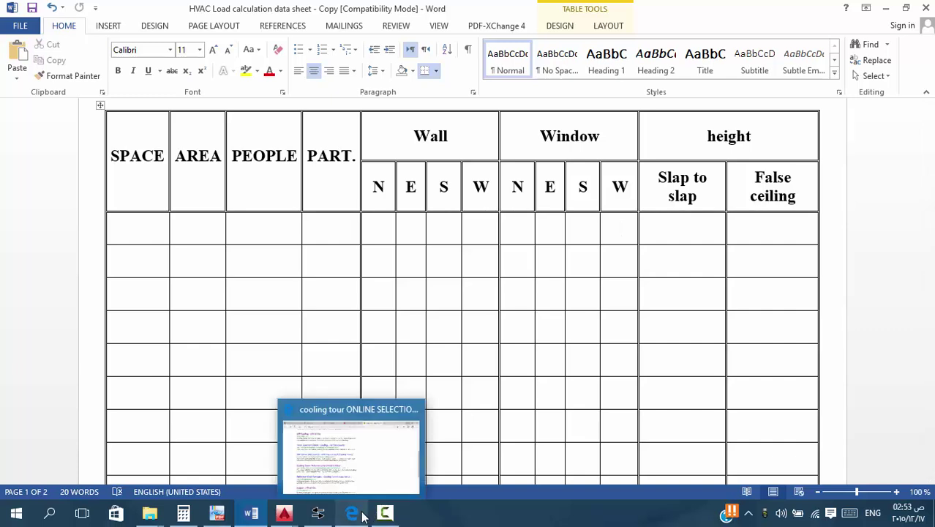
pyautogui.click(284, 515)
pyautogui.click(426, 489)
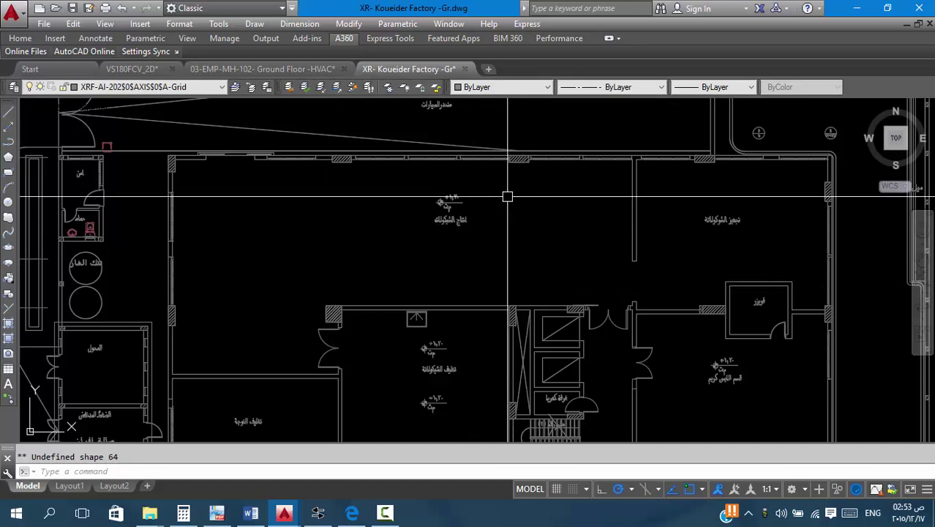
# Start a polyline at the chocolate production hall's north-east inner corner and trace its east wall down to the south-east corner.
pyautogui.write('pl')
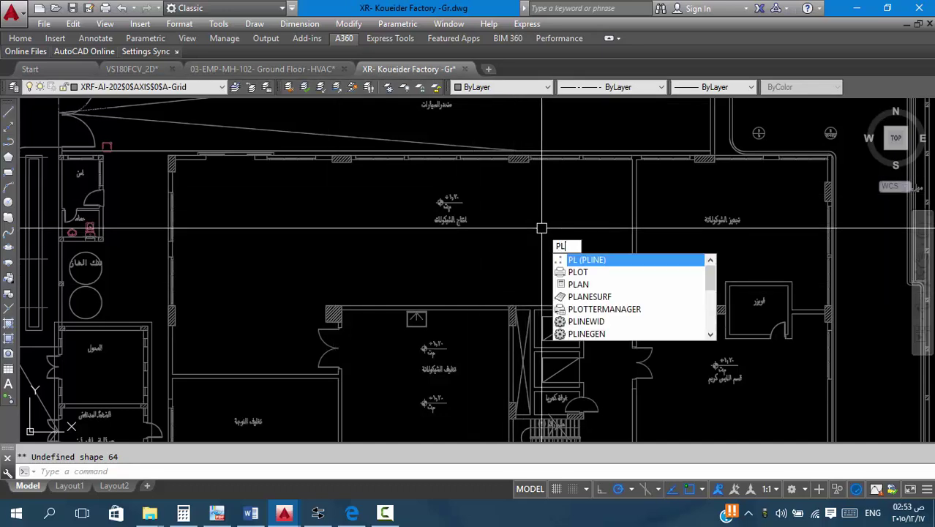
pyautogui.press('Return')
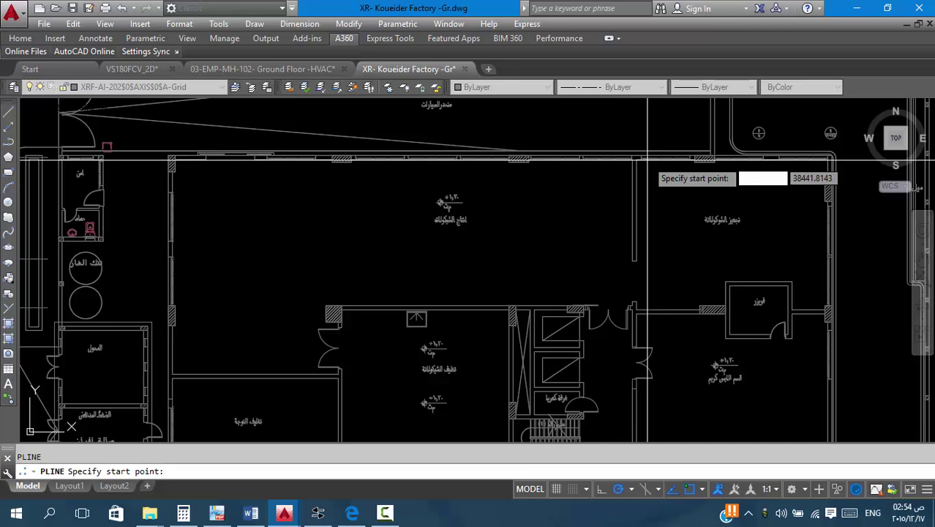
pyautogui.scroll(2, 648, 157)
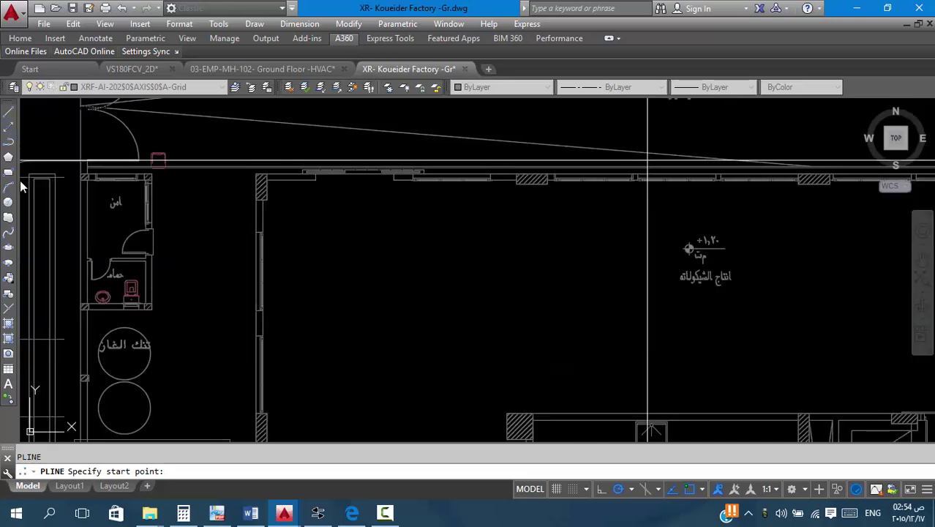
pyautogui.scroll(-4, 325, 205)
pyautogui.scroll(6, 648, 188)
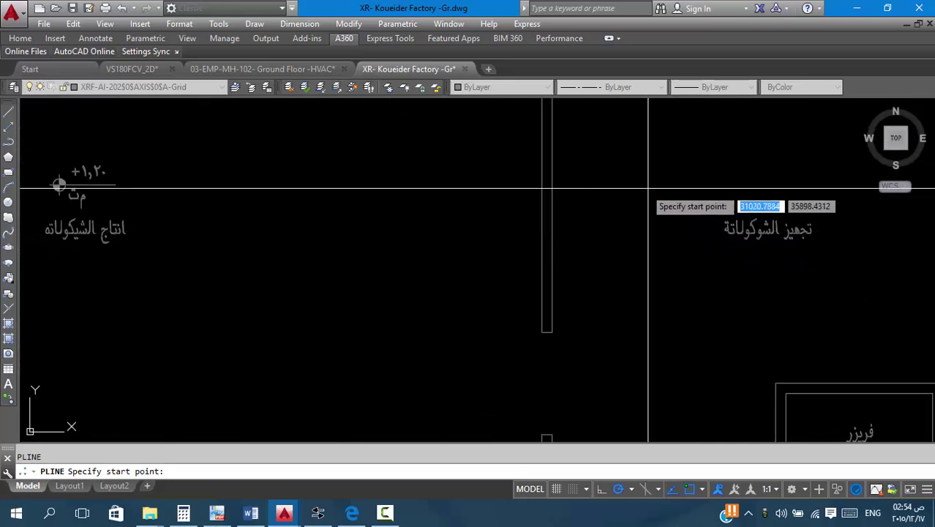
pyautogui.scroll(-3, 610, 291)
pyautogui.scroll(5, 575, 150)
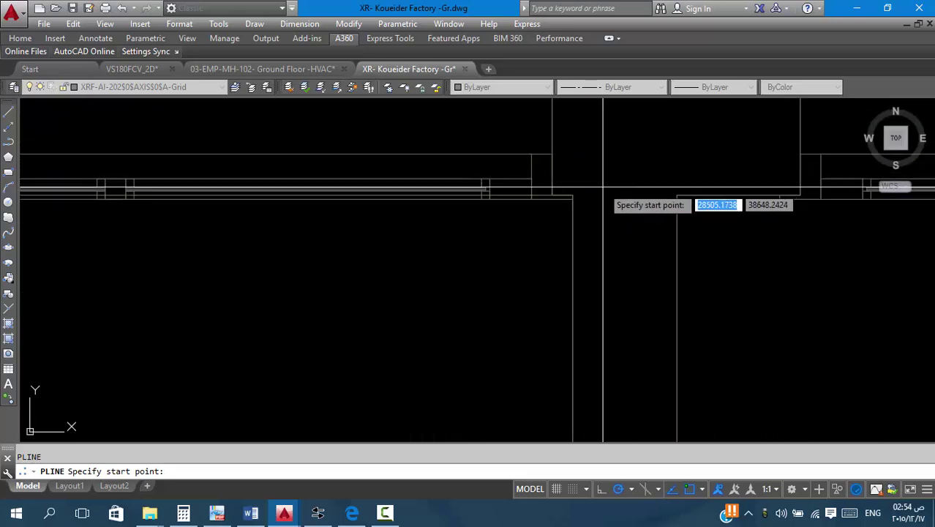
pyautogui.click(572, 195)
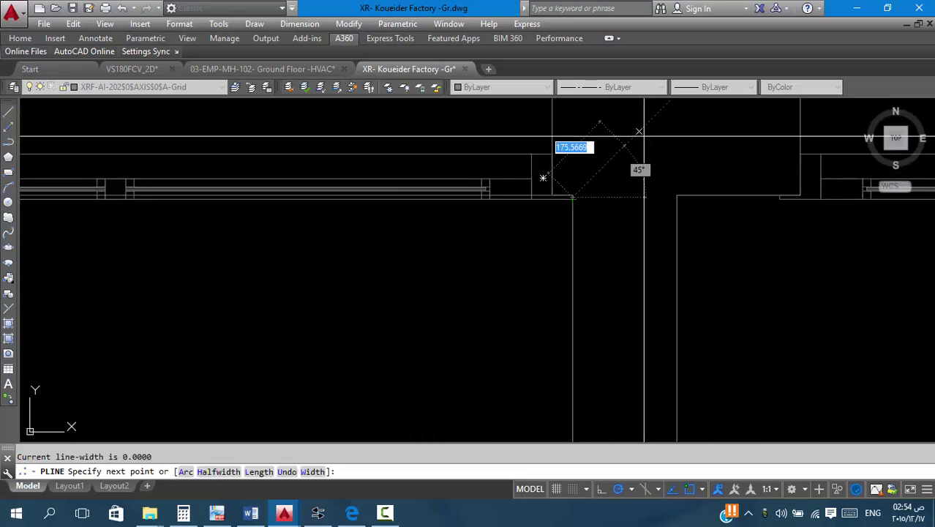
pyautogui.scroll(-3, 700, 133)
pyautogui.scroll(-5, 700, 132)
pyautogui.scroll(6, 645, 194)
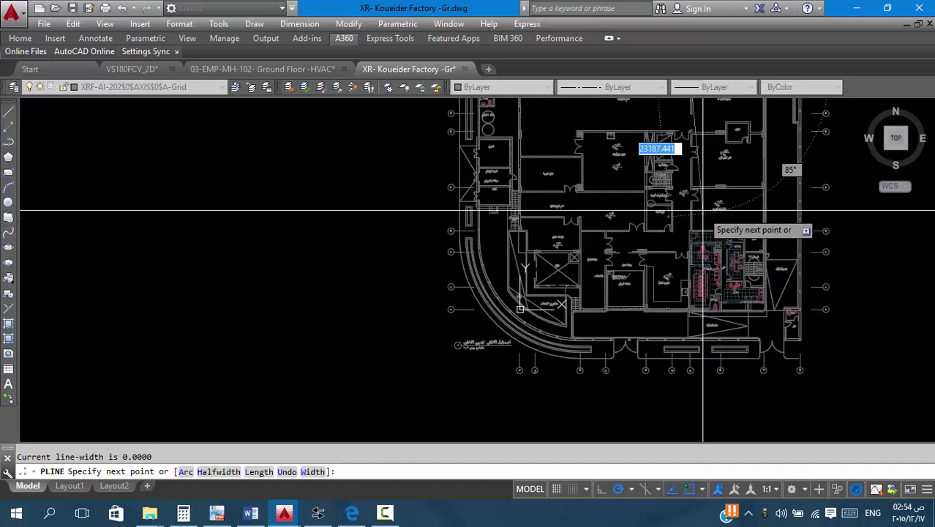
pyautogui.scroll(4, 644, 204)
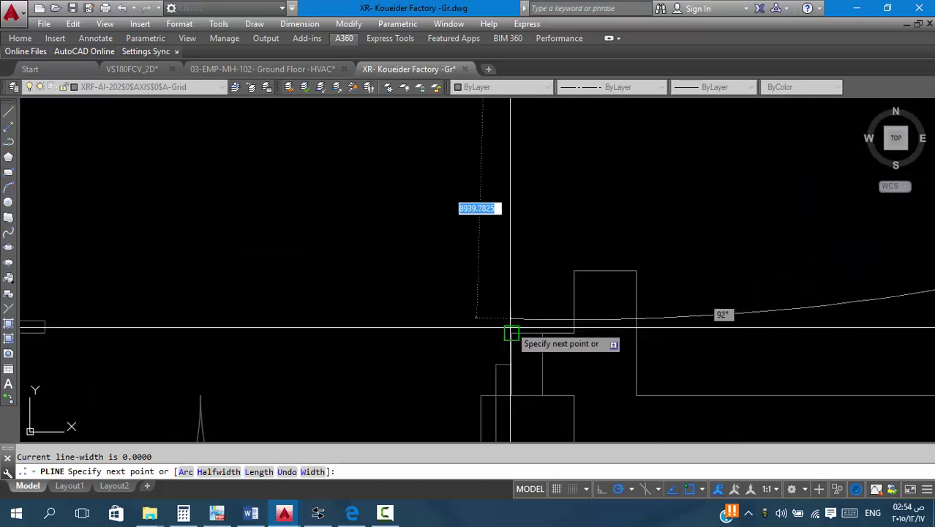
pyautogui.click(574, 334)
# Continue the polyline 18875 west along the hall's south wall and 1000 down the west face of the hatched column.
pyautogui.scroll(-5, 620, 267)
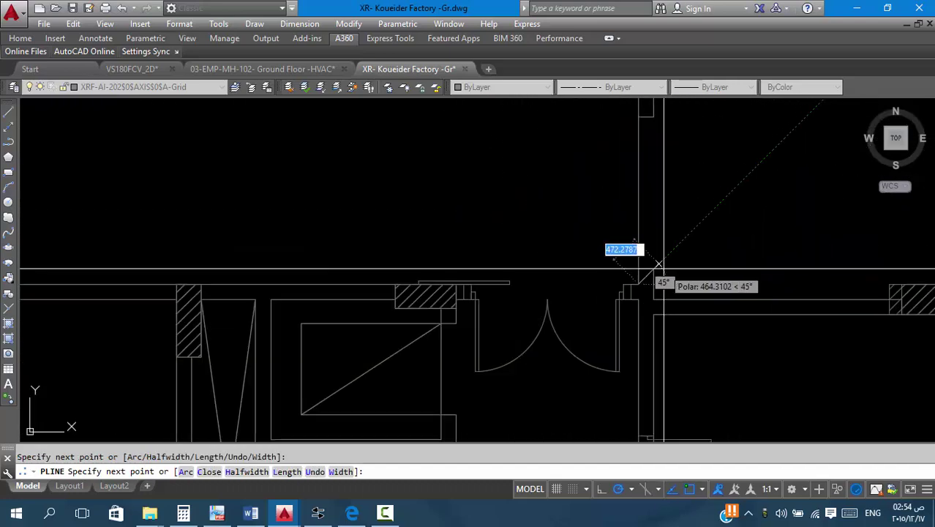
pyautogui.scroll(-3, 730, 337)
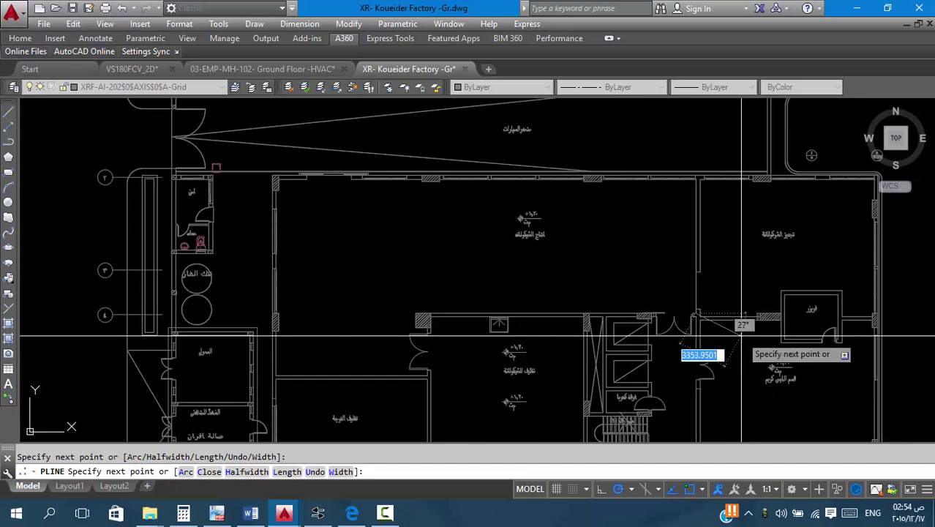
pyautogui.scroll(-2, 747, 264)
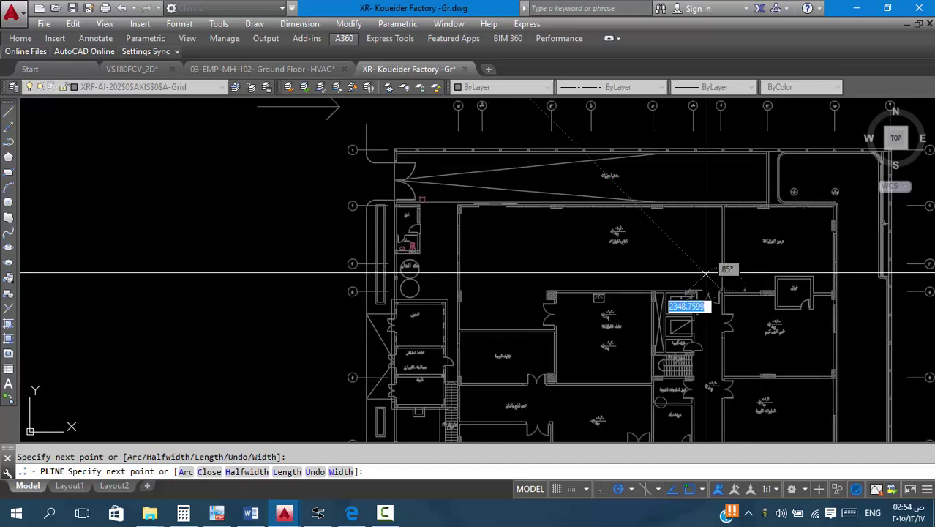
pyautogui.scroll(6, 512, 286)
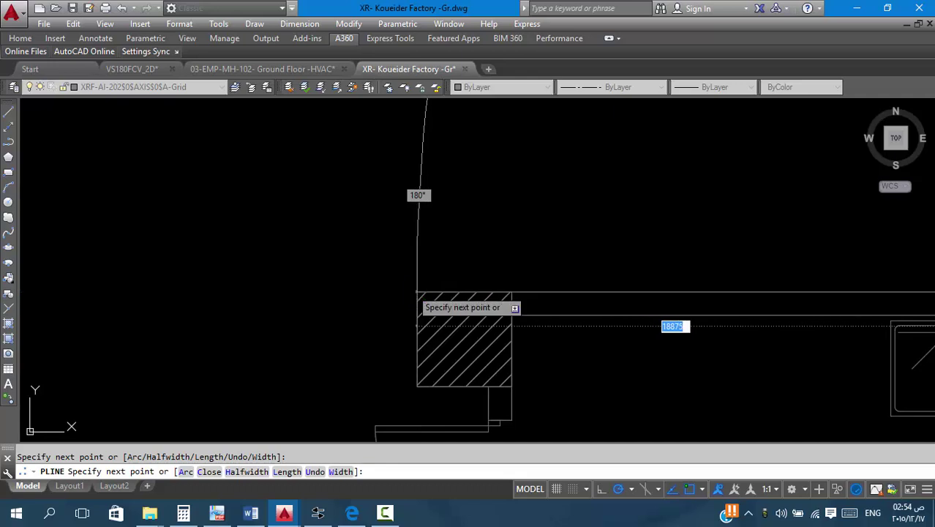
pyautogui.scroll(-3, 454, 242)
pyautogui.scroll(4, 440, 317)
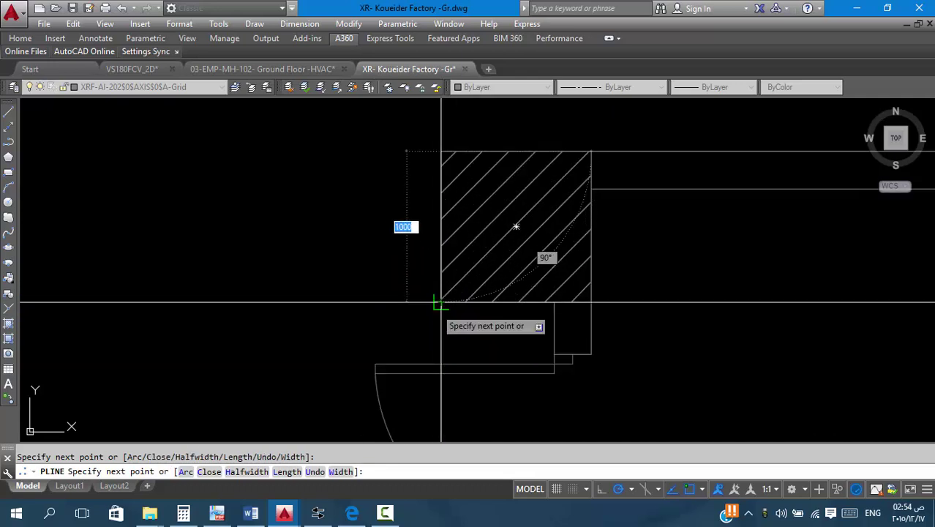
pyautogui.click(442, 301)
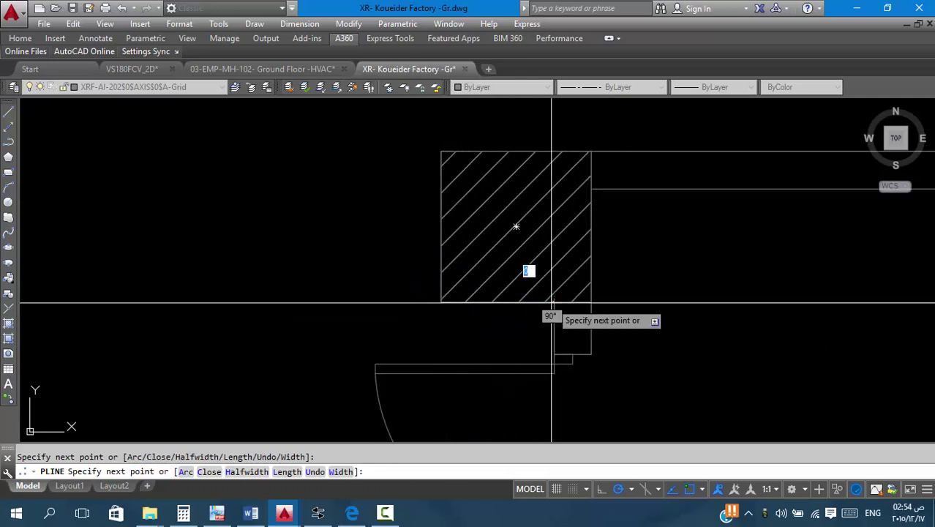
# Continue the polyline east along the column's underside and 3200 south across the double door to the partition wall corner.
pyautogui.scroll(-5, 557, 198)
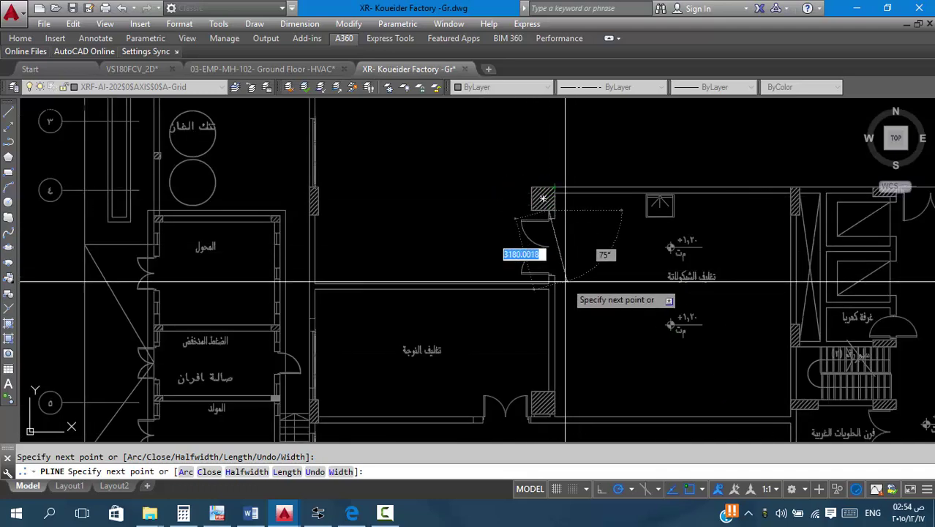
pyautogui.scroll(6, 551, 277)
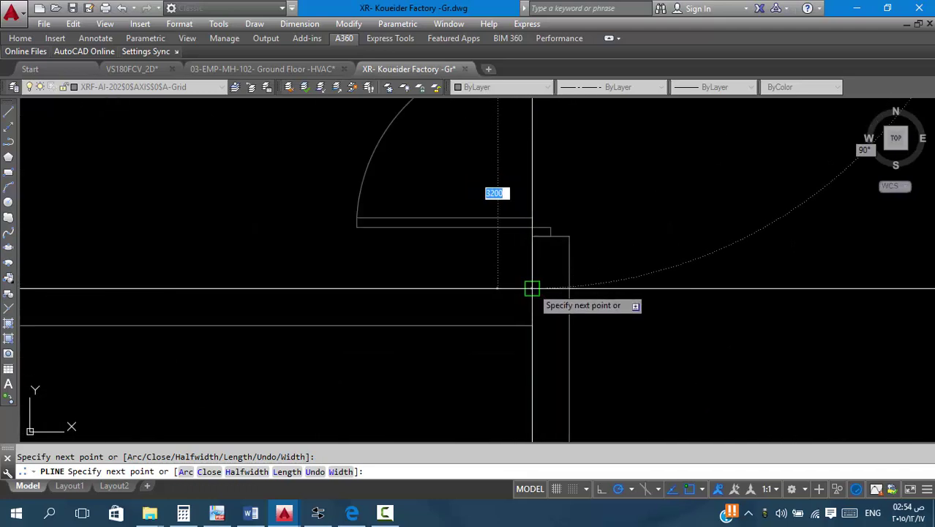
pyautogui.scroll(-5, 709, 338)
pyautogui.scroll(5, 708, 338)
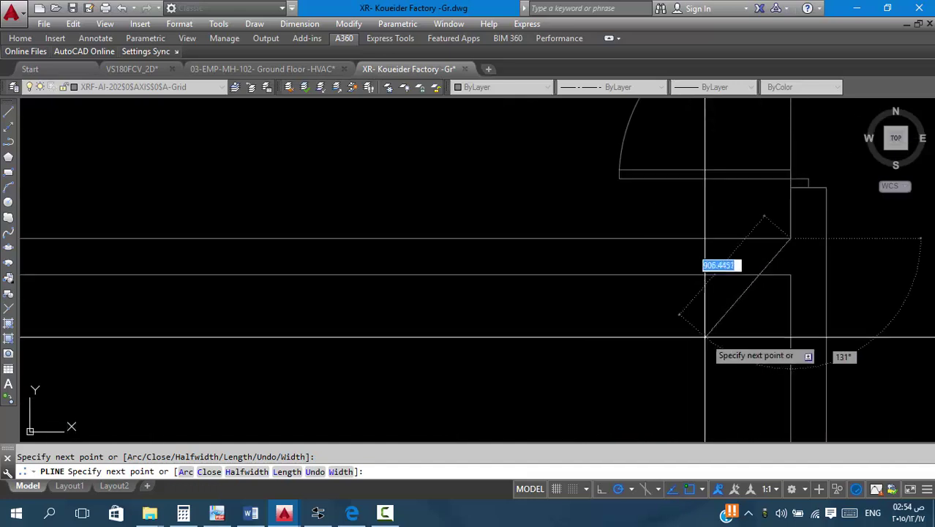
pyautogui.scroll(-3, 446, 330)
pyautogui.scroll(-1, 468, 307)
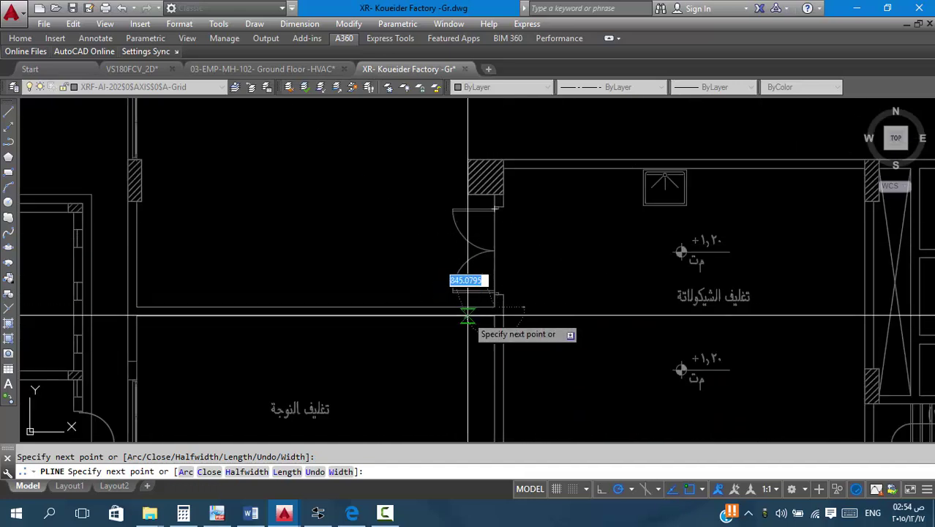
pyautogui.scroll(3, 475, 311)
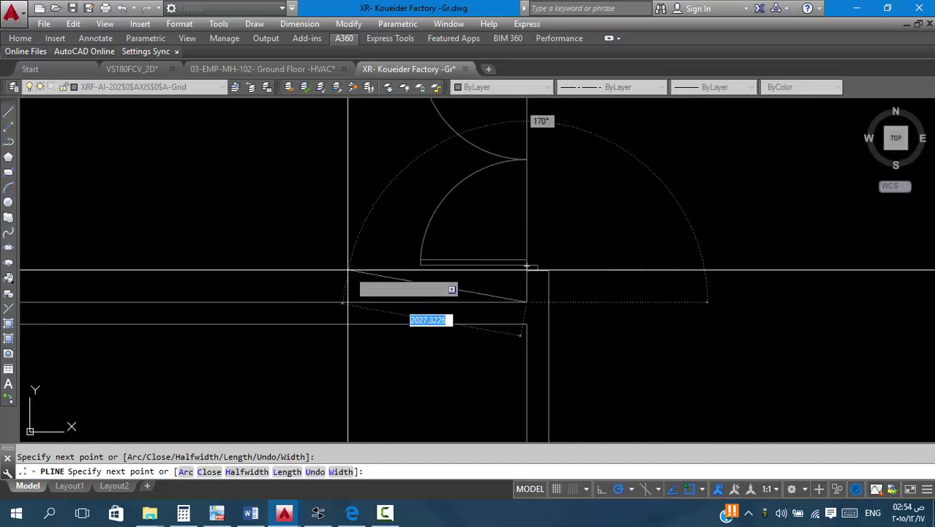
# Set the polyline's starting and ending width to 100 and trace the partition wall west to the hall's south-west corner.
pyautogui.write('w')
pyautogui.press('Return')
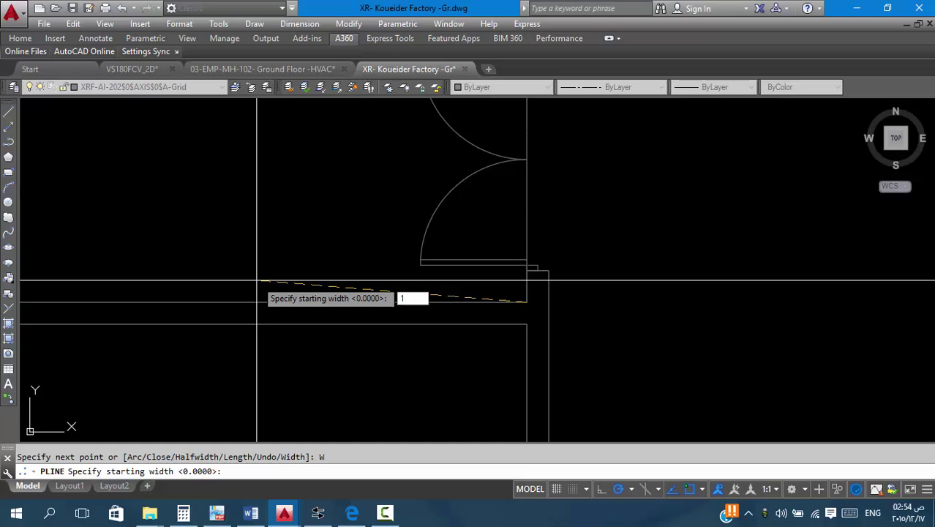
pyautogui.write('100')
pyautogui.press('Return')
pyautogui.press('Return')
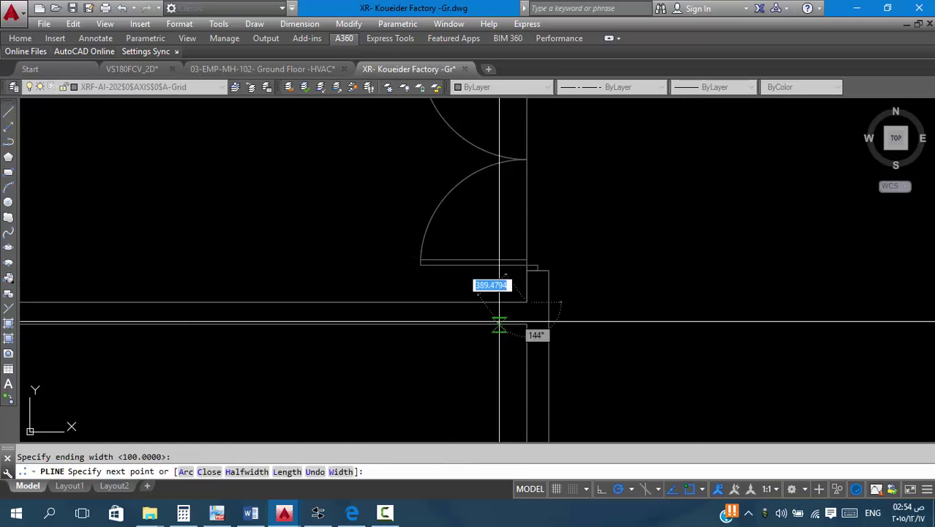
pyautogui.scroll(-5, 484, 316)
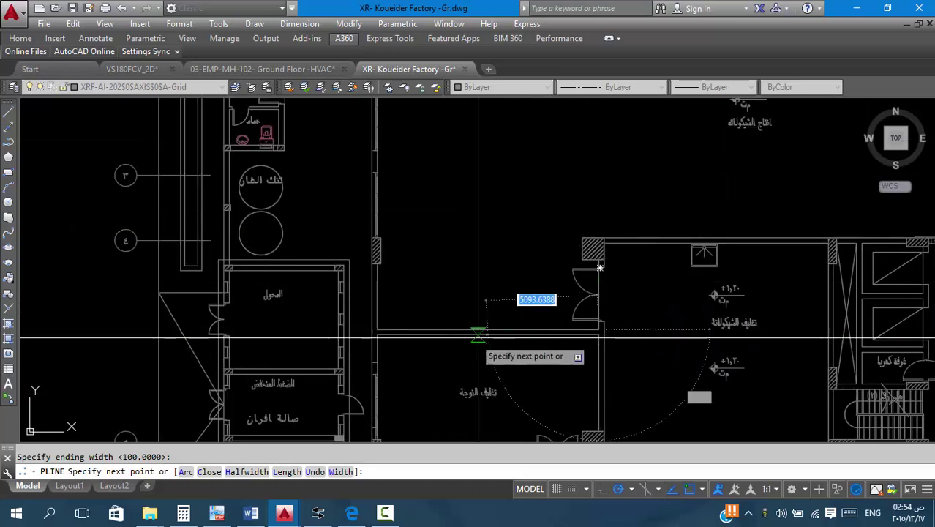
pyautogui.scroll(4, 341, 316)
pyautogui.click(276, 315)
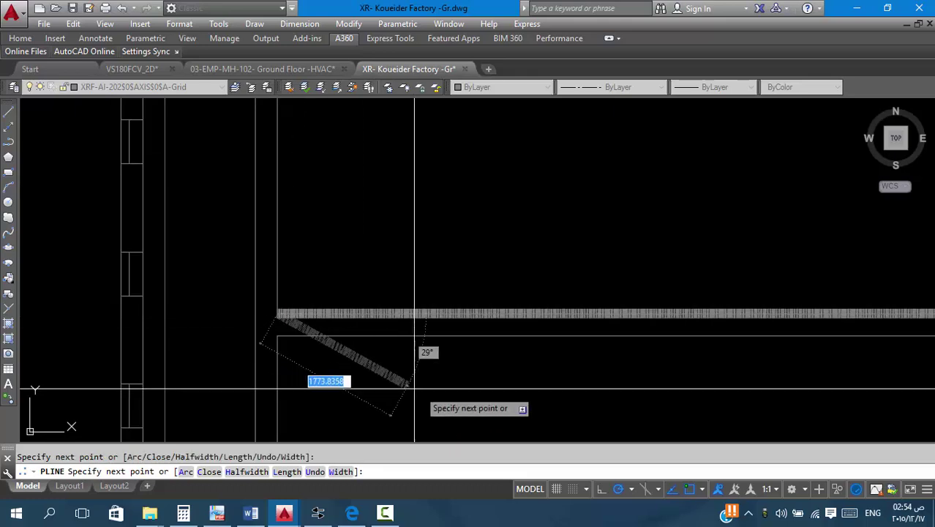
# Trace the hall's west wall north up to the hatched column in the north-west corner.
pyautogui.scroll(-5, 454, 344)
pyautogui.scroll(2, 507, 308)
pyautogui.scroll(6, 413, 194)
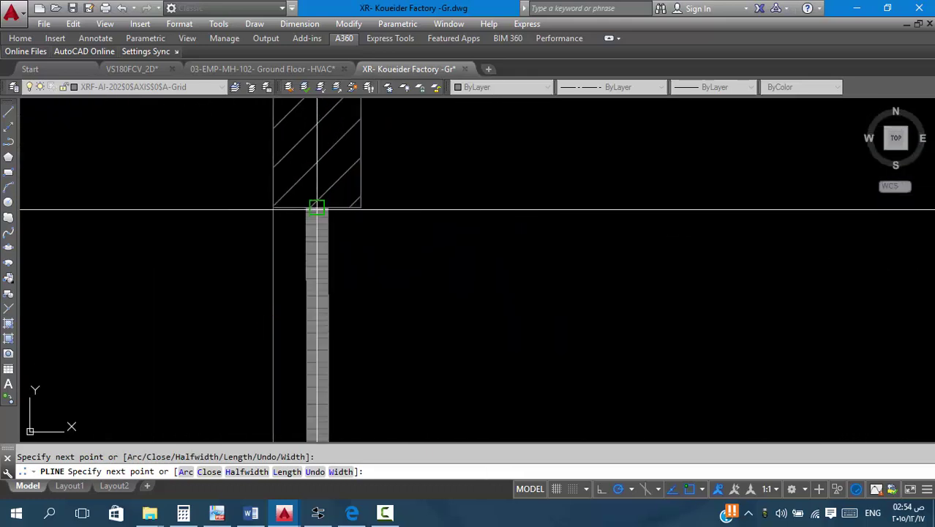
pyautogui.click(317, 208)
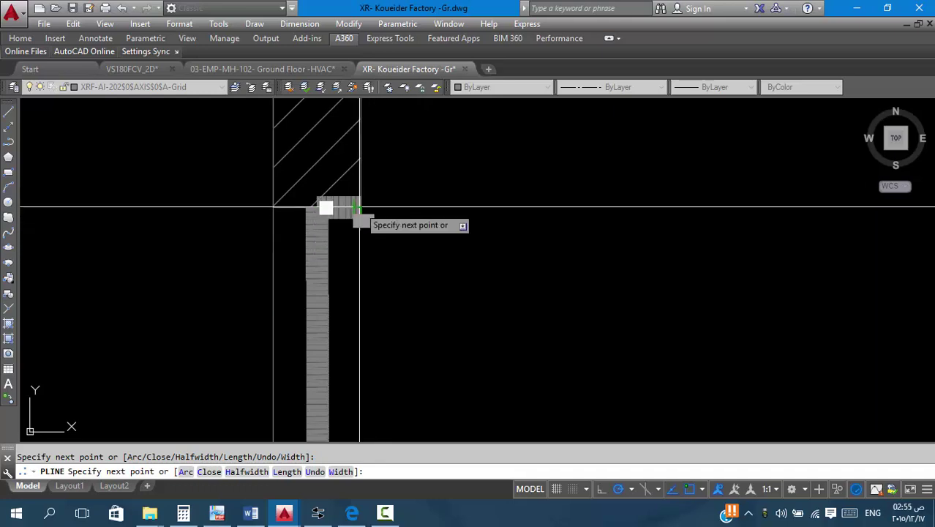
# Trace around the north-west column and along the north wall to the hall's north-east corner, and finish the polyline.
pyautogui.scroll(-3, 410, 285)
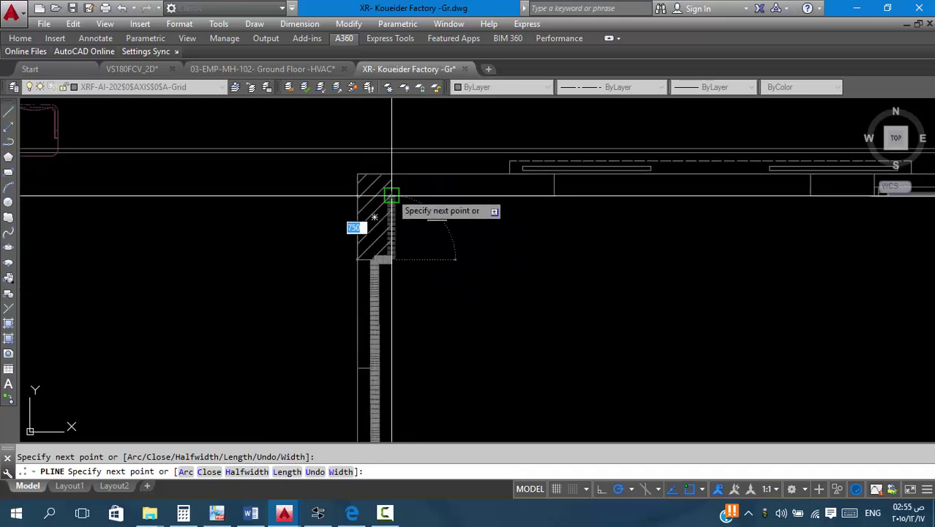
pyautogui.scroll(-4, 234, 270)
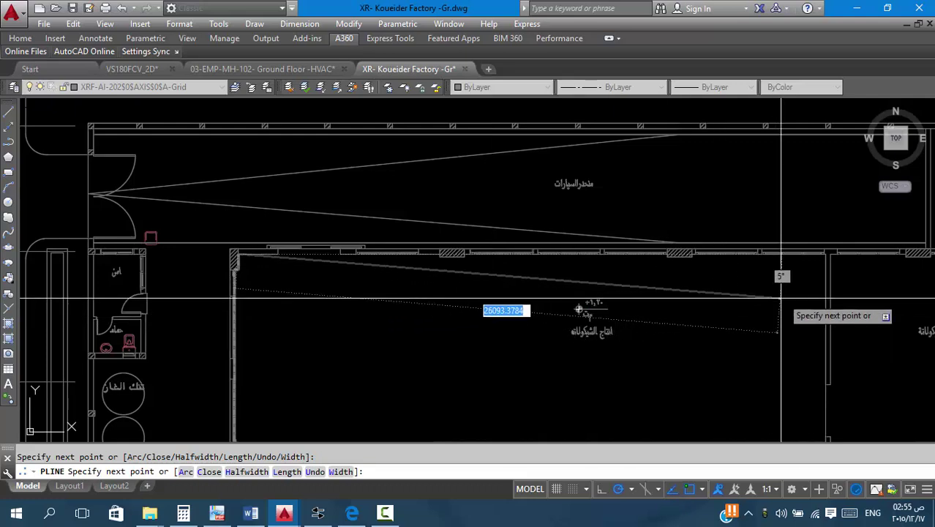
pyautogui.scroll(5, 809, 293)
pyautogui.click(689, 172)
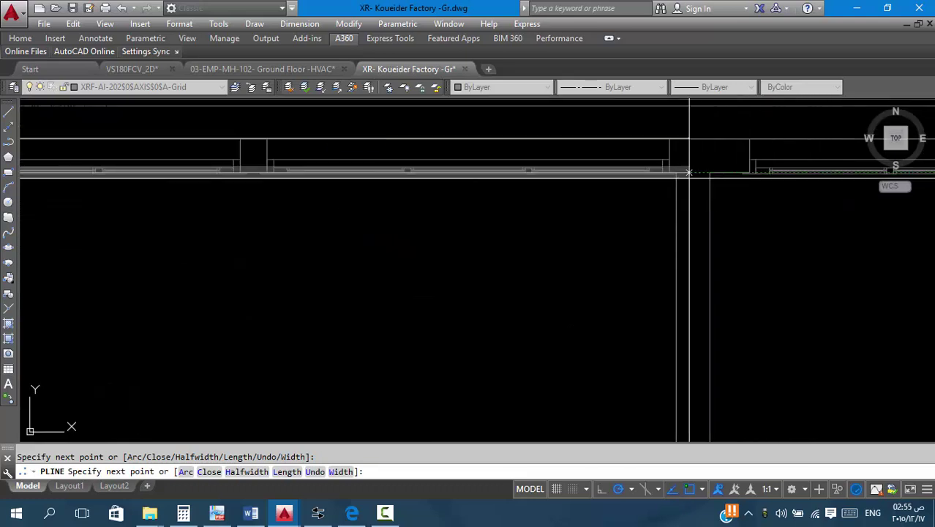
pyautogui.press('Return')
pyautogui.scroll(-5, 693, 199)
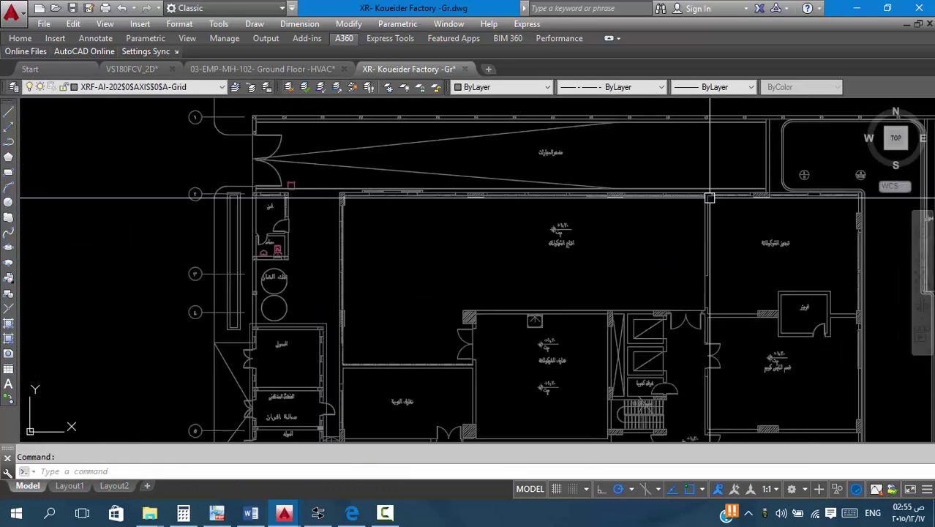
# List the properties of the hall's outline polyline and examine its area.
pyautogui.scroll(5, 520, 204)
pyautogui.scroll(3, 666, 183)
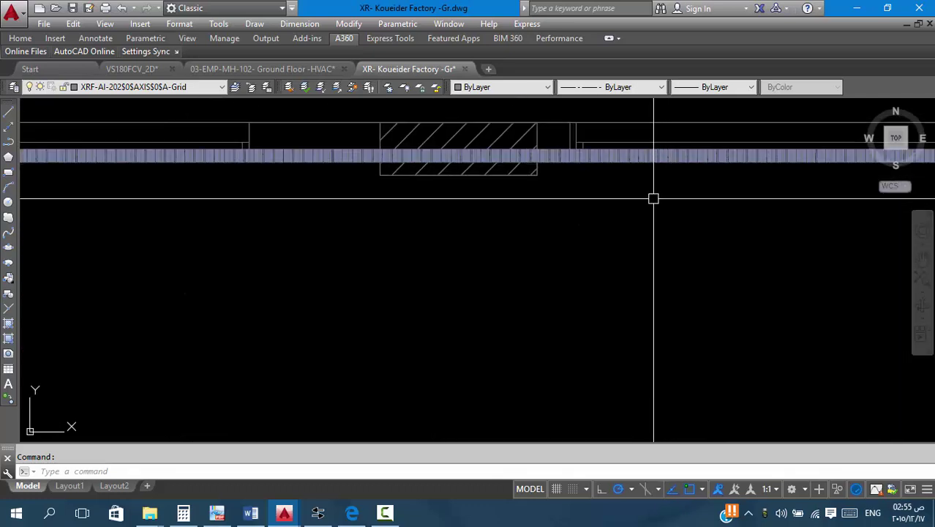
pyautogui.write('LI')
pyautogui.press('Return')
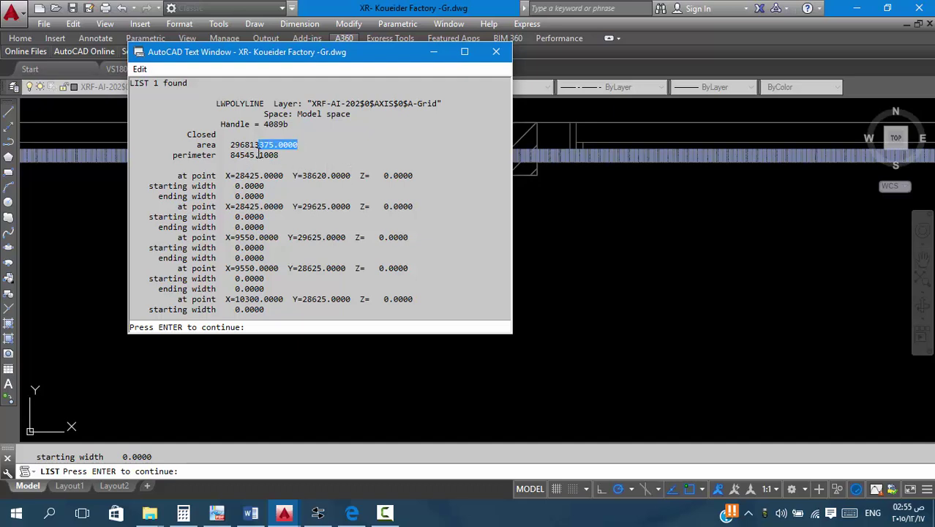
pyautogui.moveTo(257, 155); pyautogui.dragTo(256, 144)
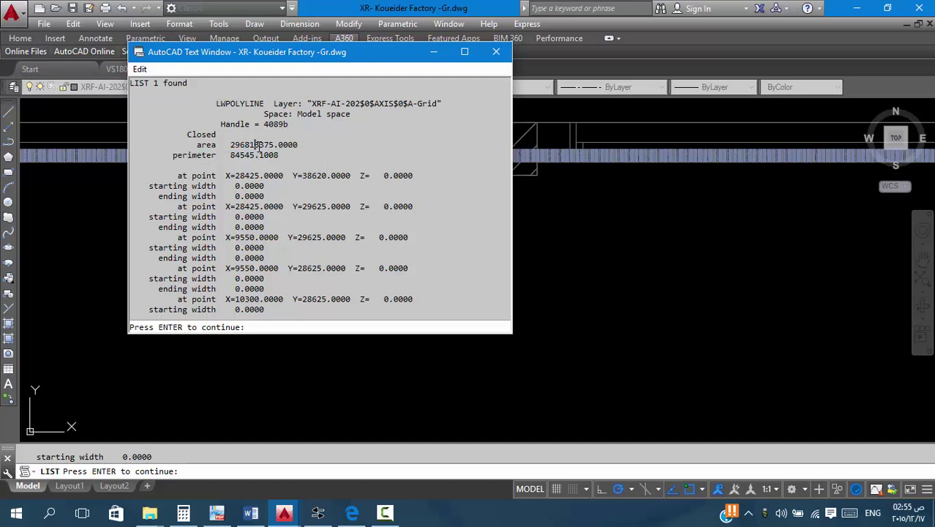
# Close the property listing, switch to the Word data sheet, and enter space 001 with an area of 300 in the first row.
pyautogui.click(497, 52)
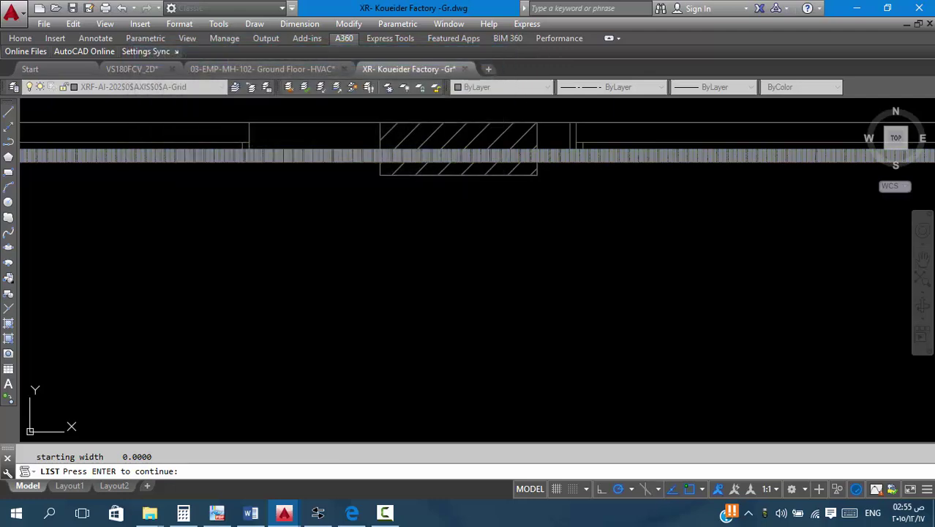
pyautogui.press('Escape')
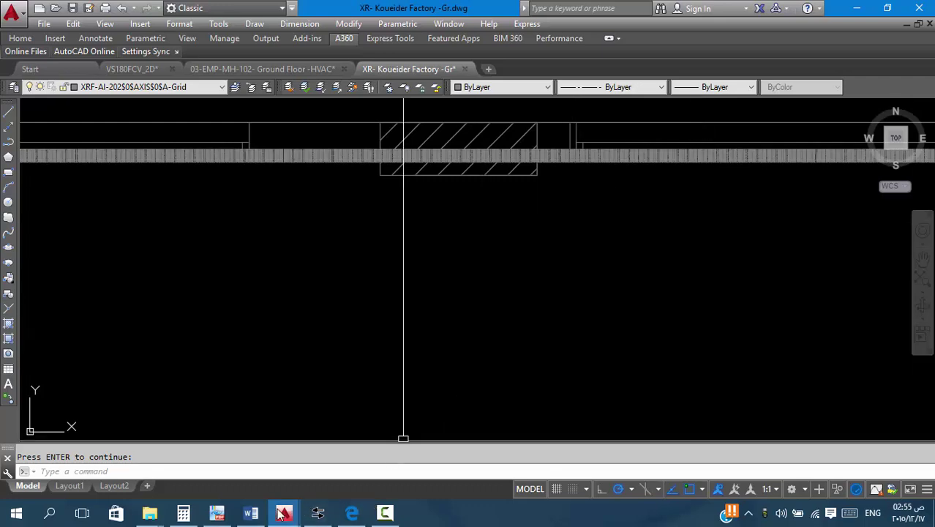
pyautogui.click(250, 513)
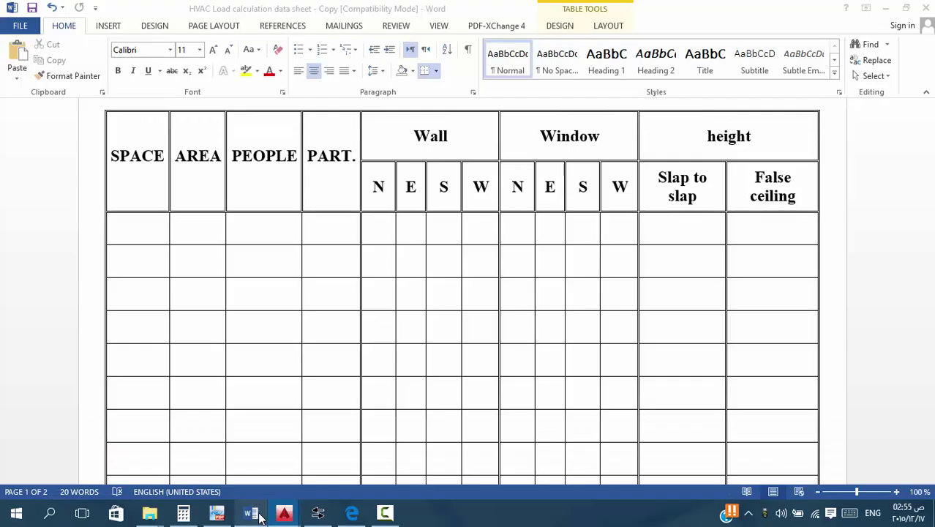
pyautogui.click(180, 238)
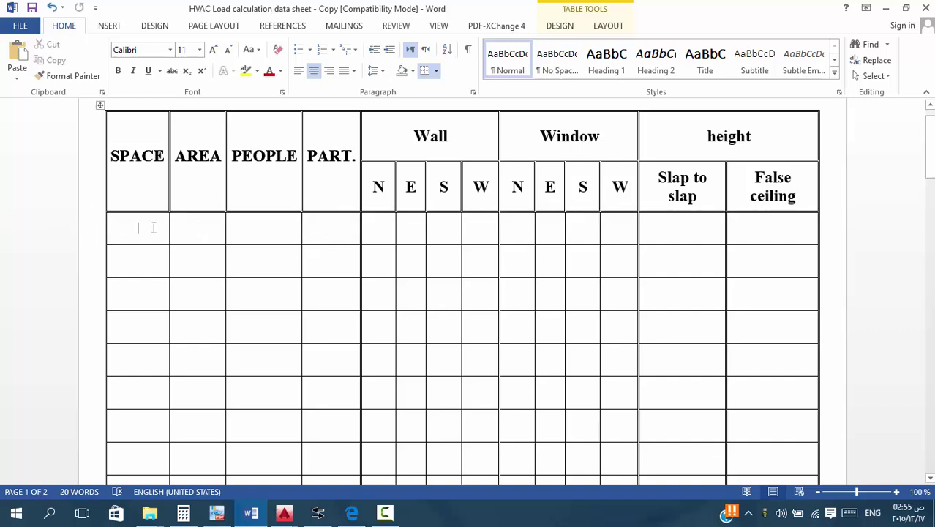
pyautogui.write('001')
pyautogui.click(185, 232)
# Multiply 300 by 3.28 in Calculator and replace the area of space 001 in the data sheet with 990.
pyautogui.doubleClick(198, 228)
pyautogui.click(183, 512)
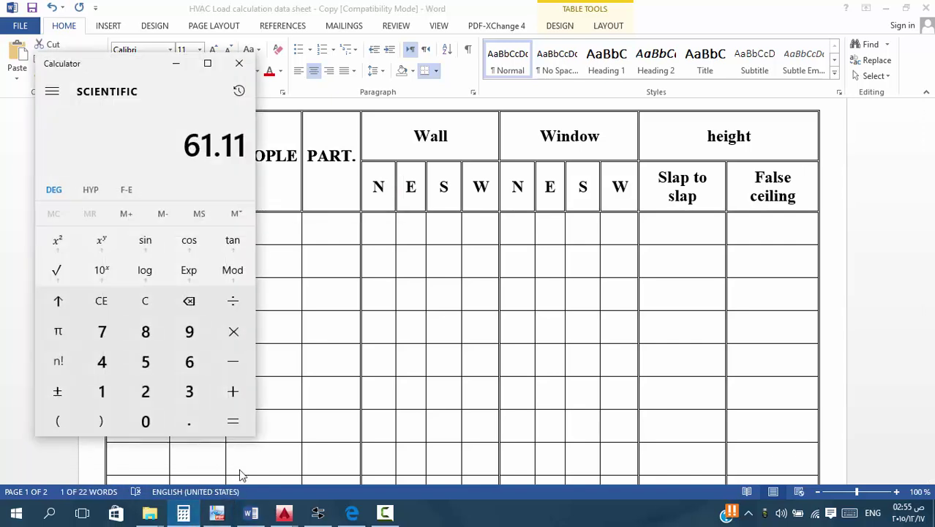
pyautogui.write('300*2.')
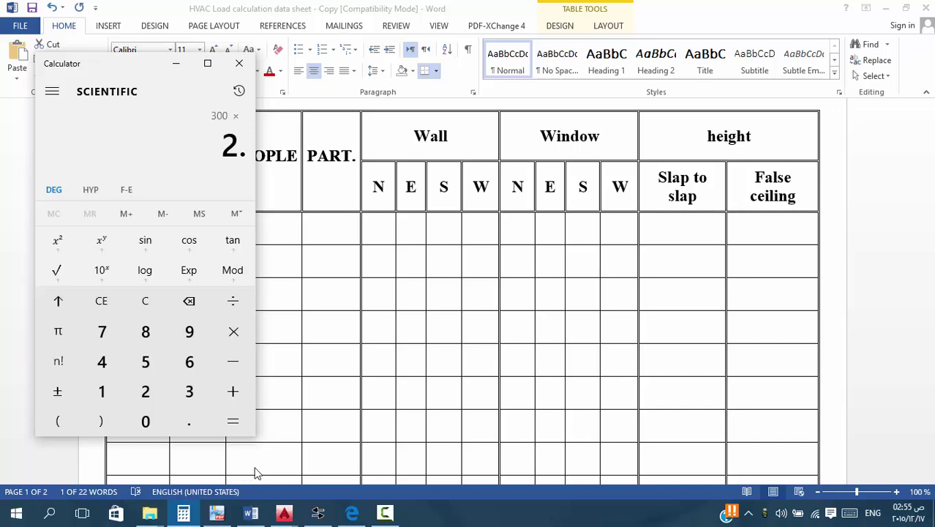
pyautogui.press('BackSpace')
pyautogui.press('BackSpace')
pyautogui.write('3.28')
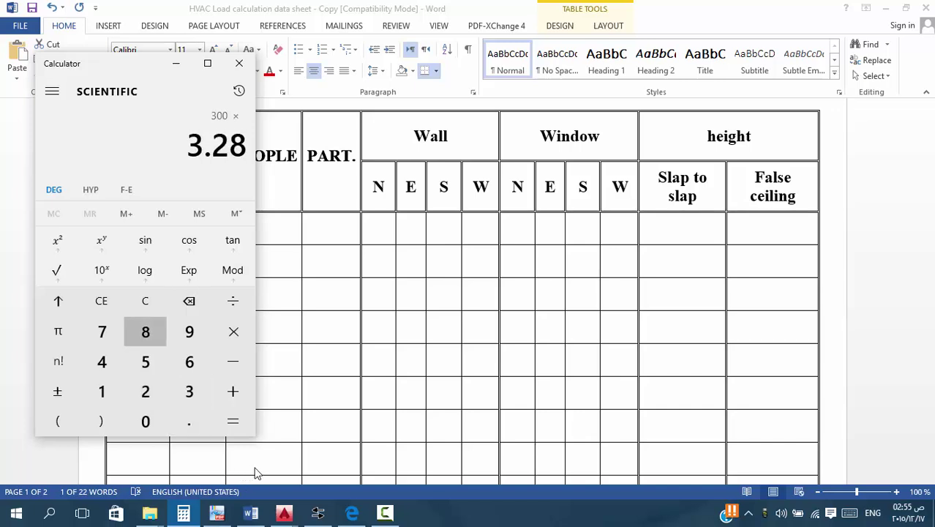
pyautogui.press('Return')
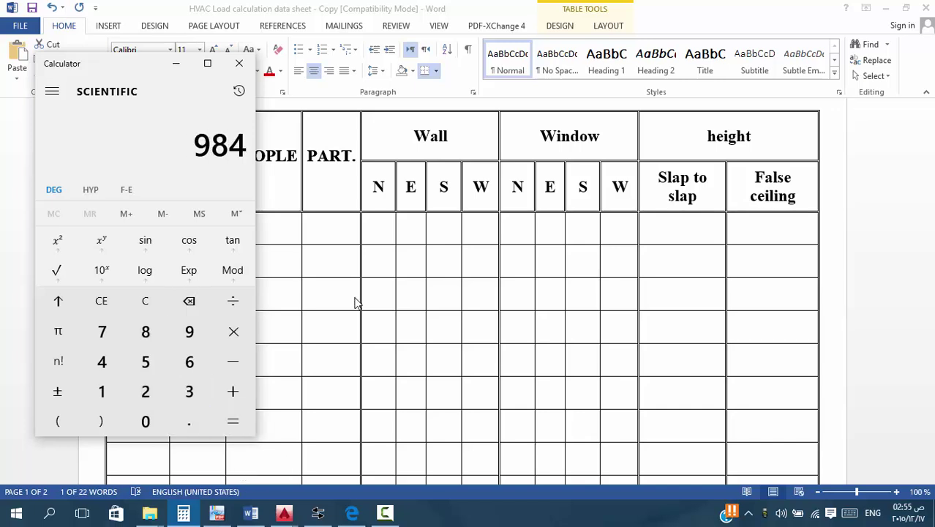
pyautogui.click(176, 65)
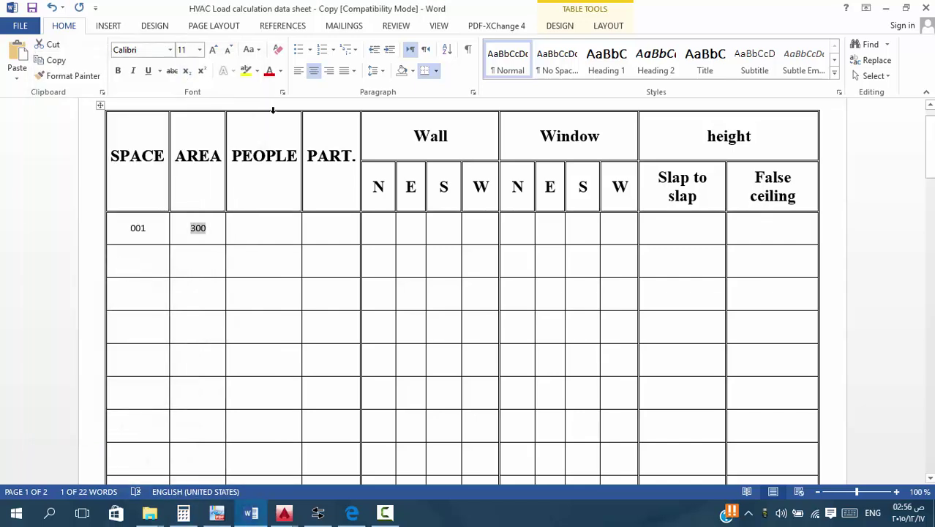
pyautogui.write('990')
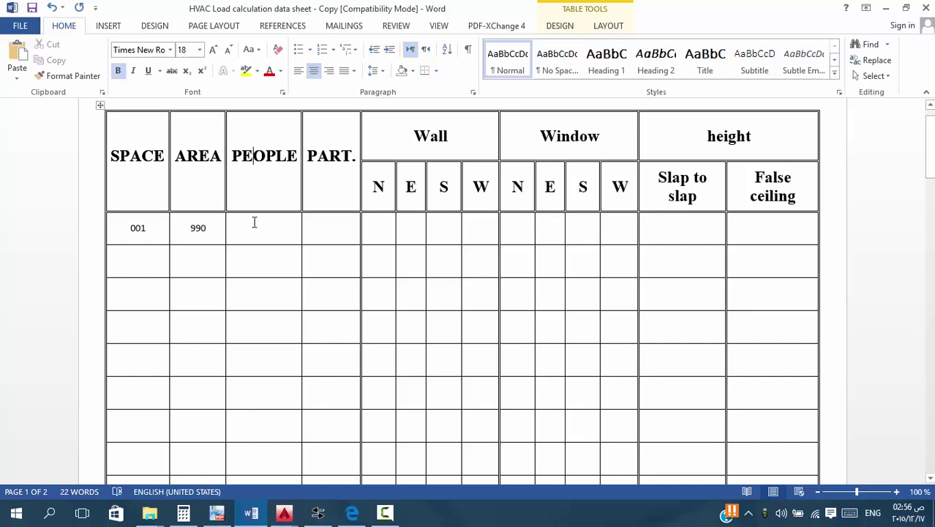
pyautogui.click(385, 512)
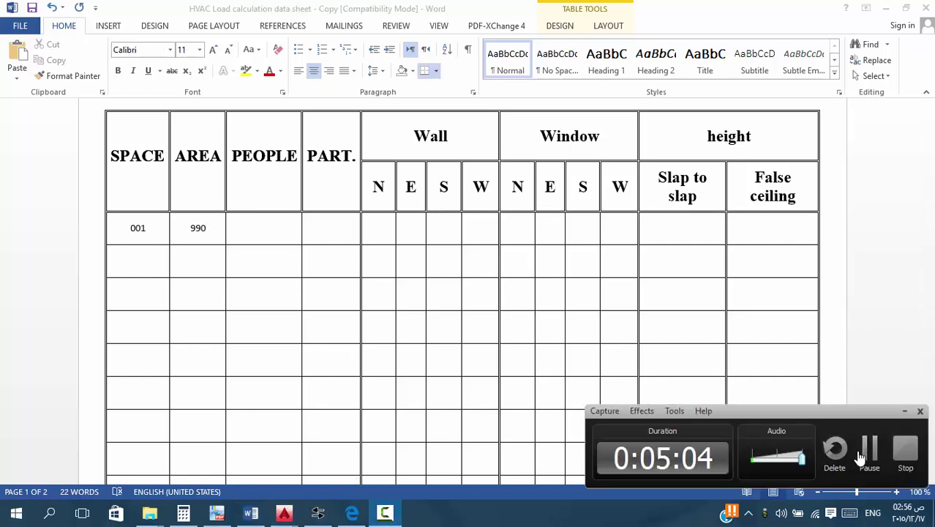
pyautogui.click(861, 458)
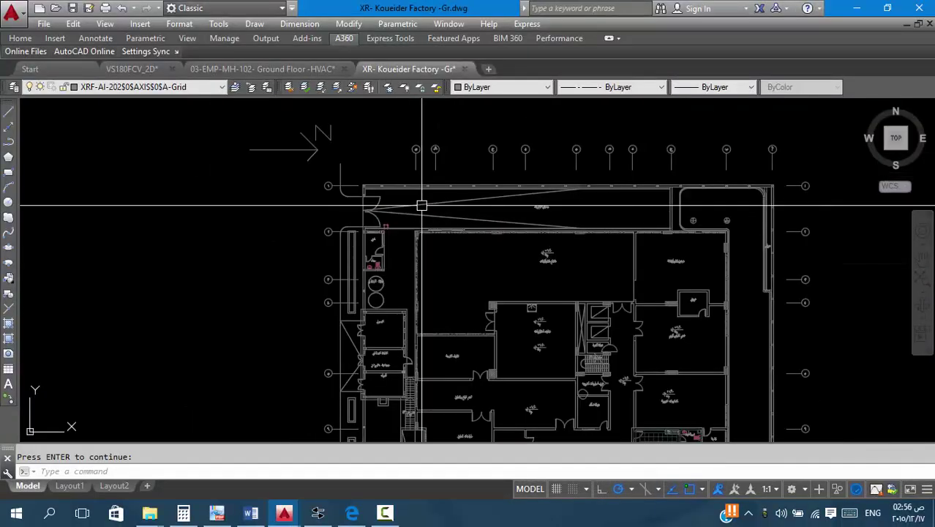
pyautogui.scroll(3, 539, 265)
pyautogui.scroll(-1, 291, 227)
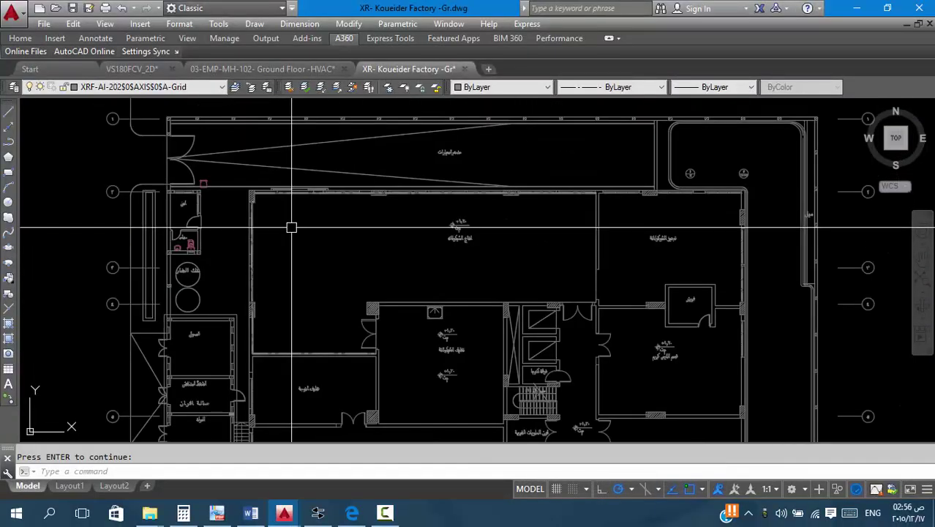
pyautogui.scroll(-4, 480, 212)
pyautogui.scroll(4, 481, 212)
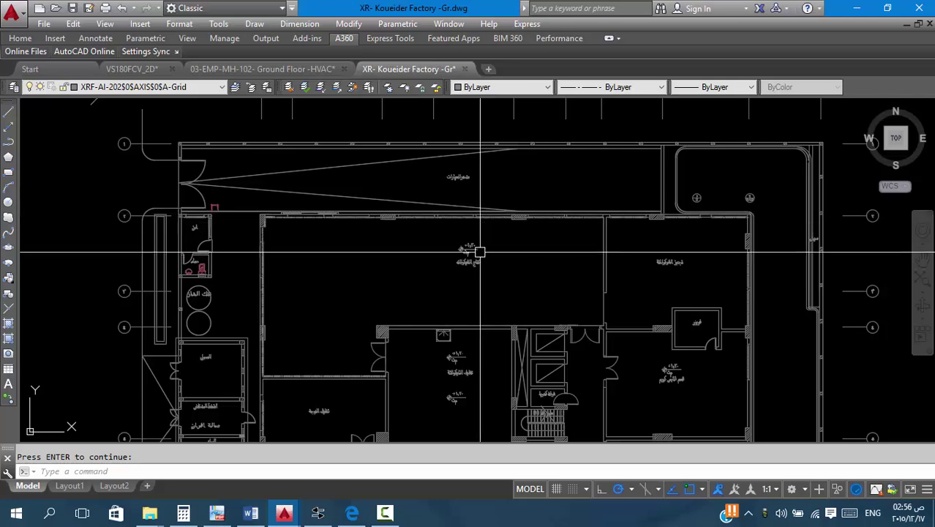
pyautogui.scroll(-4, 480, 252)
pyautogui.scroll(4, 499, 228)
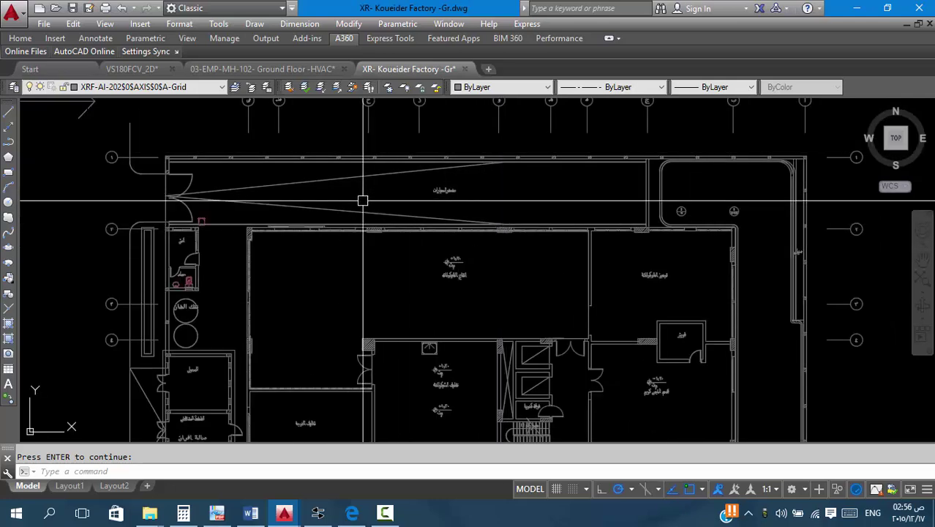
pyautogui.scroll(-4, 434, 209)
pyautogui.scroll(4, 476, 201)
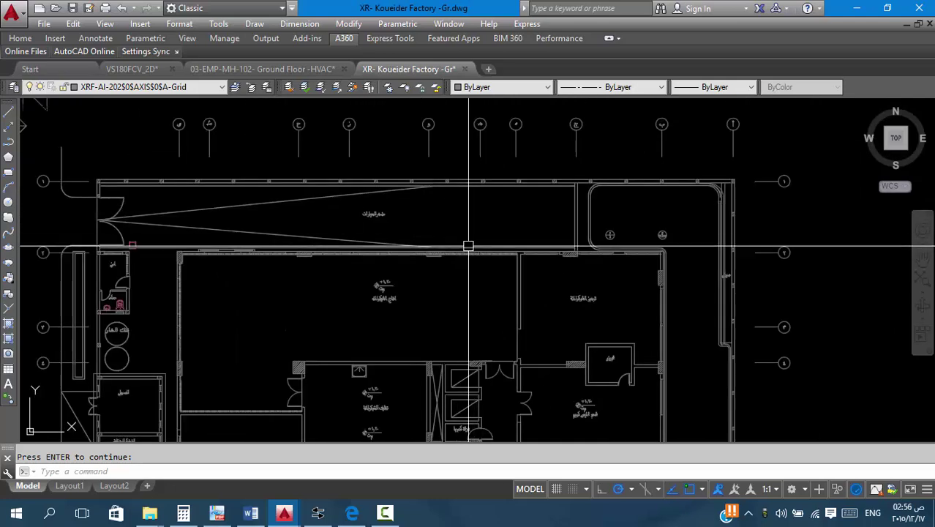
pyautogui.scroll(-2, 468, 247)
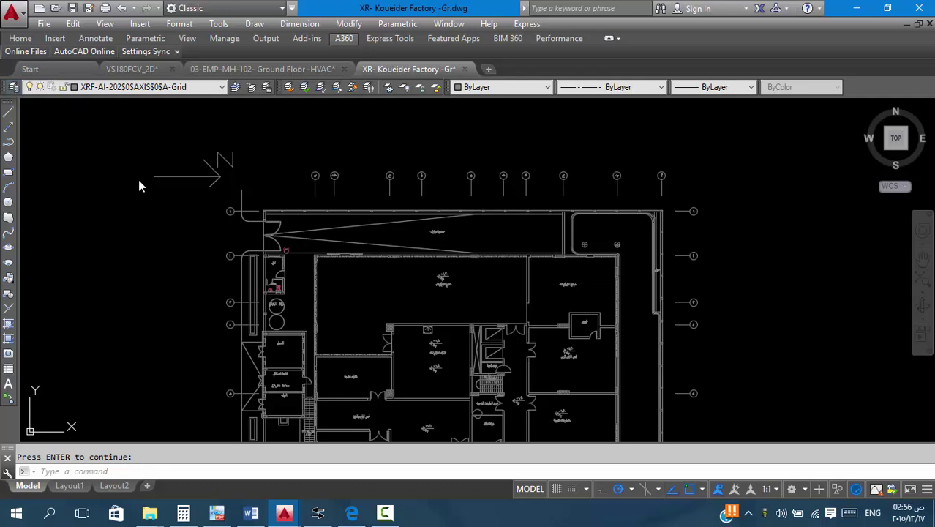
# Create a new layer named HVAC DATA in the factory ground-floor drawing.
pyautogui.click(14, 87)
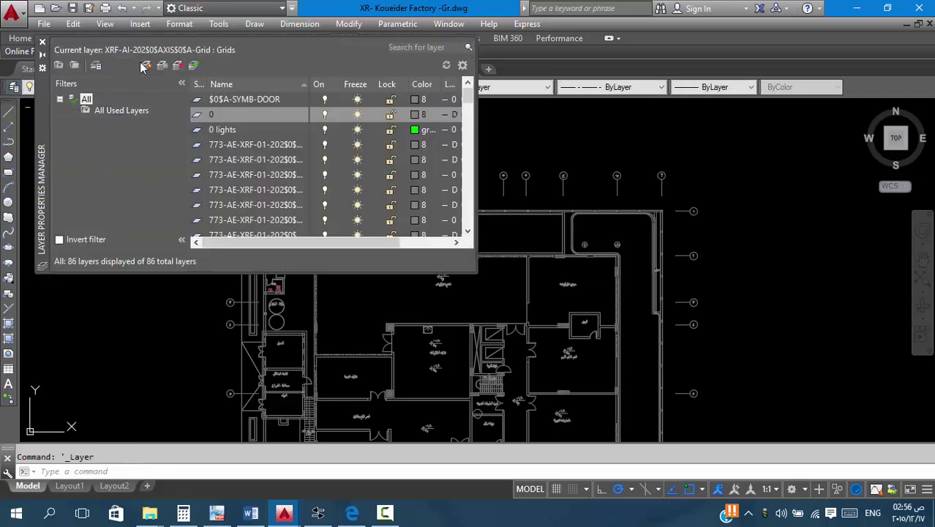
pyautogui.click(146, 67)
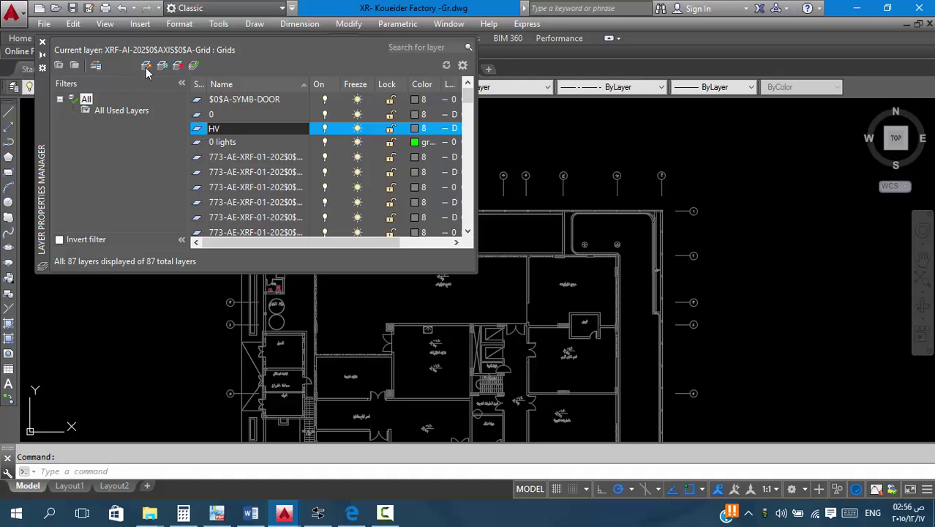
pyautogui.write('HV')
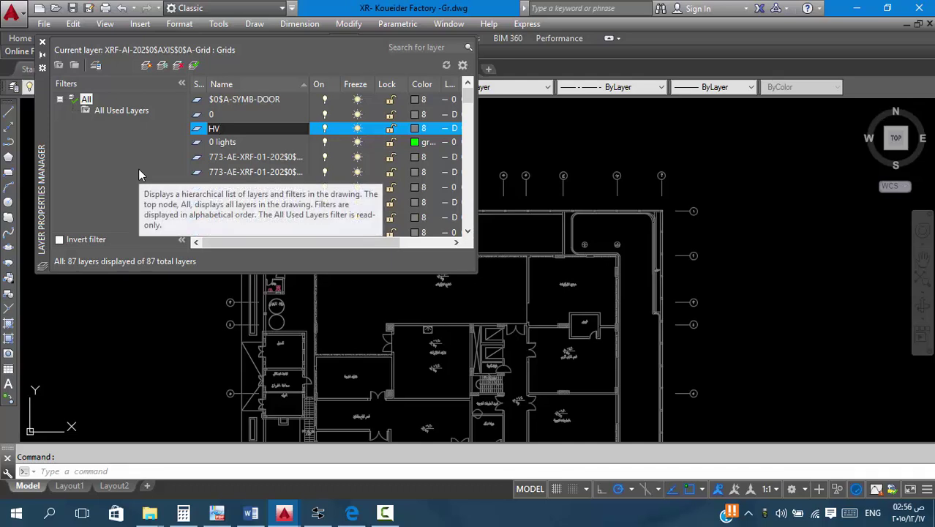
pyautogui.write('AC F')
pyautogui.press('BackSpace')
pyautogui.write('DATA')
# Set the HVAC DATA layer's color to green and close the layer manager.
pyautogui.click(412, 129)
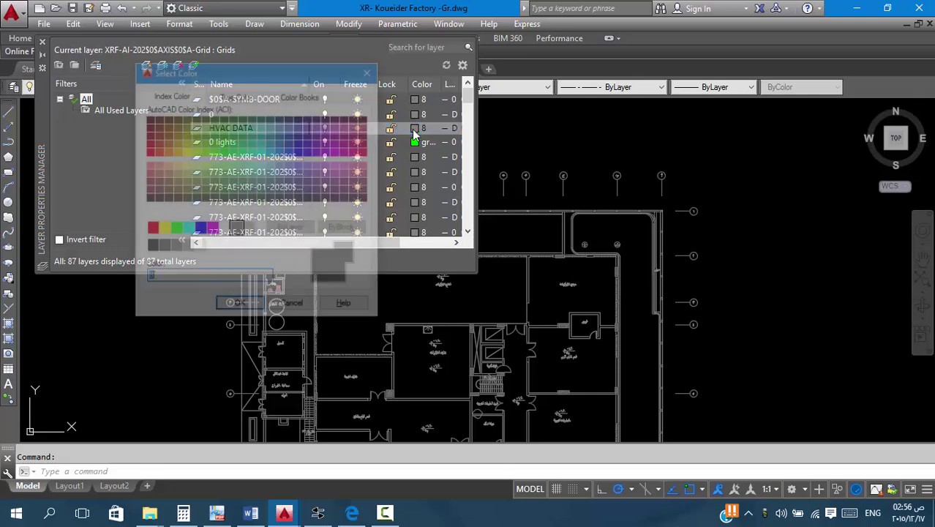
pyautogui.click(175, 230)
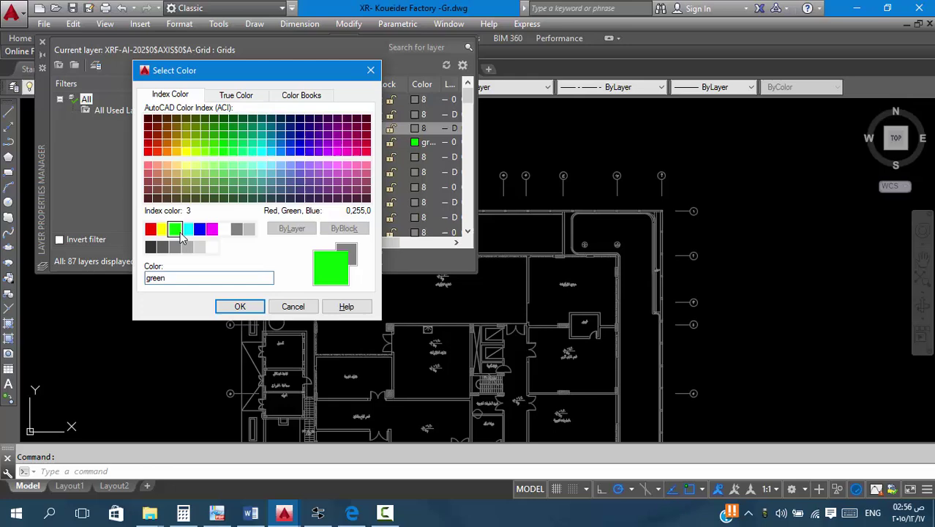
pyautogui.click(240, 307)
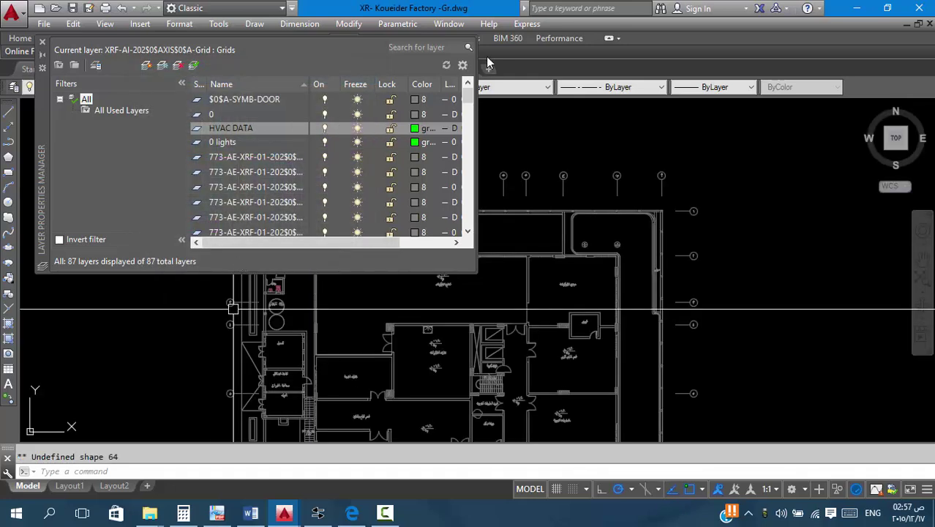
pyautogui.click(42, 44)
# Move the chocolate production hall's outline polyline to the HVAC DATA layer and clear the selection.
pyautogui.scroll(3, 349, 215)
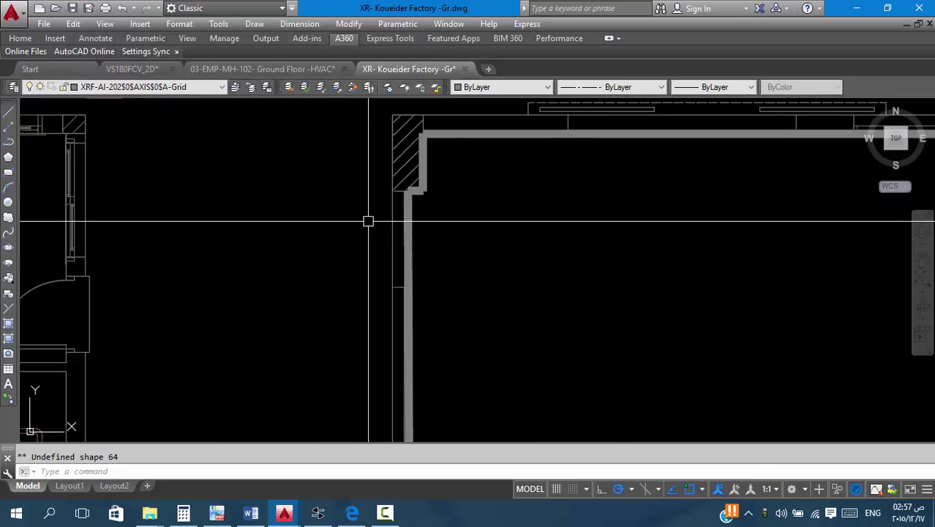
pyautogui.click(430, 186)
pyautogui.scroll(-6, 371, 213)
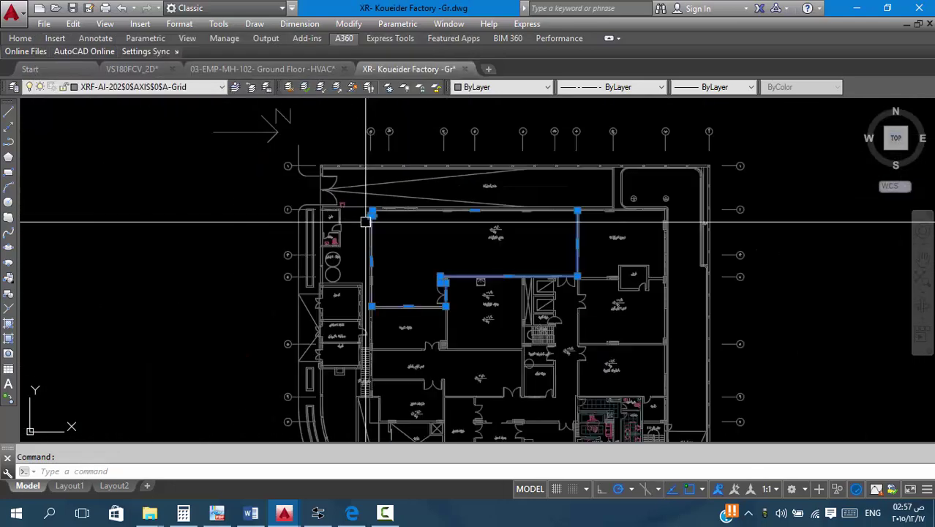
pyautogui.scroll(4, 450, 236)
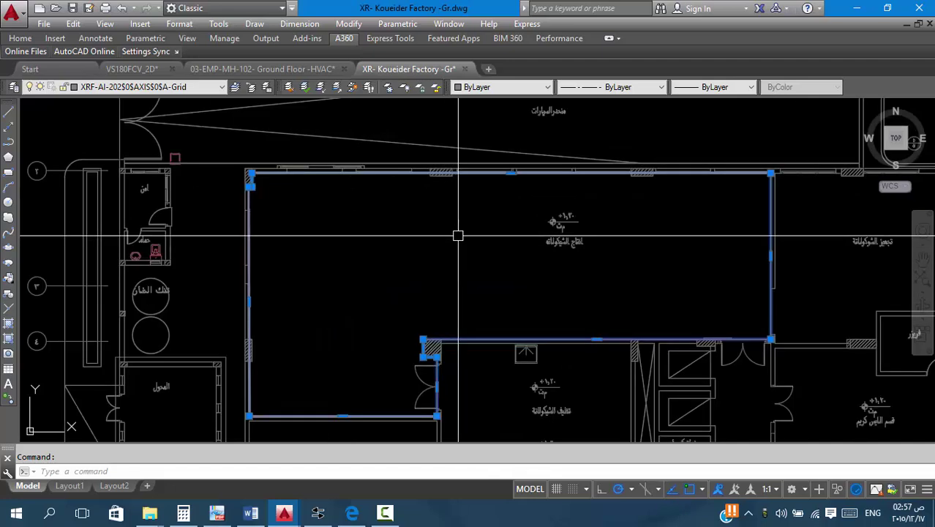
pyautogui.click(134, 87)
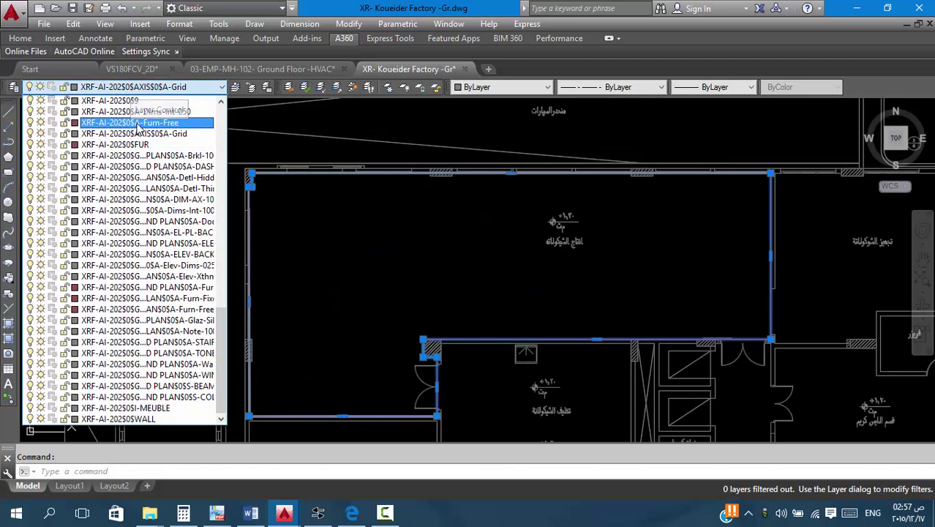
pyautogui.scroll(1, 134, 192)
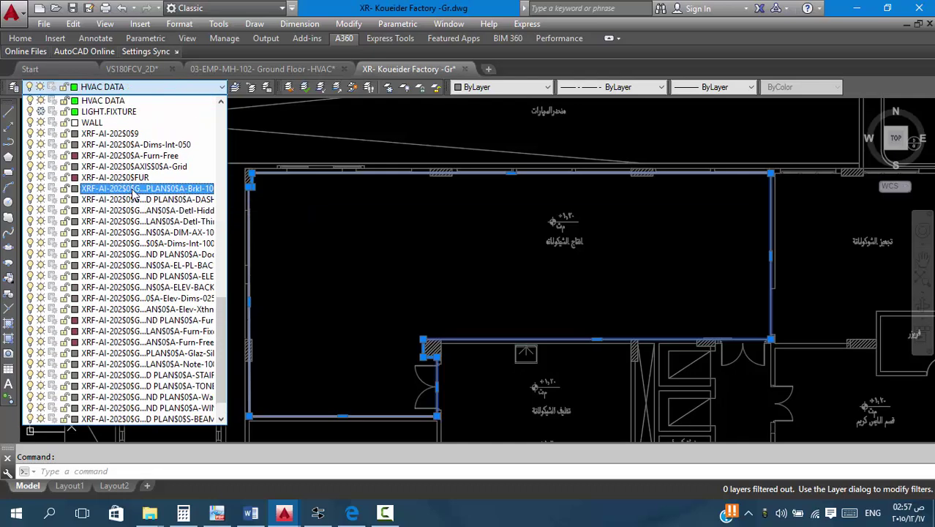
pyautogui.click(139, 105)
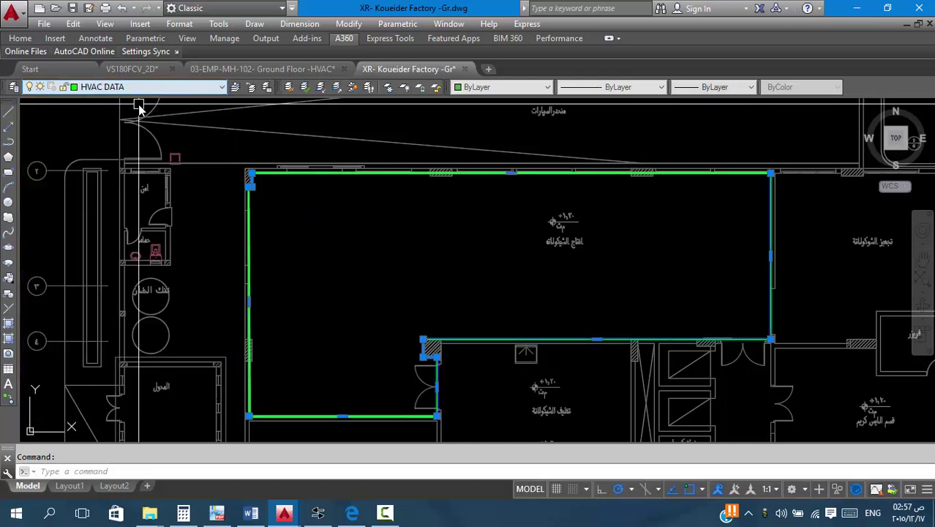
pyautogui.press('Escape')
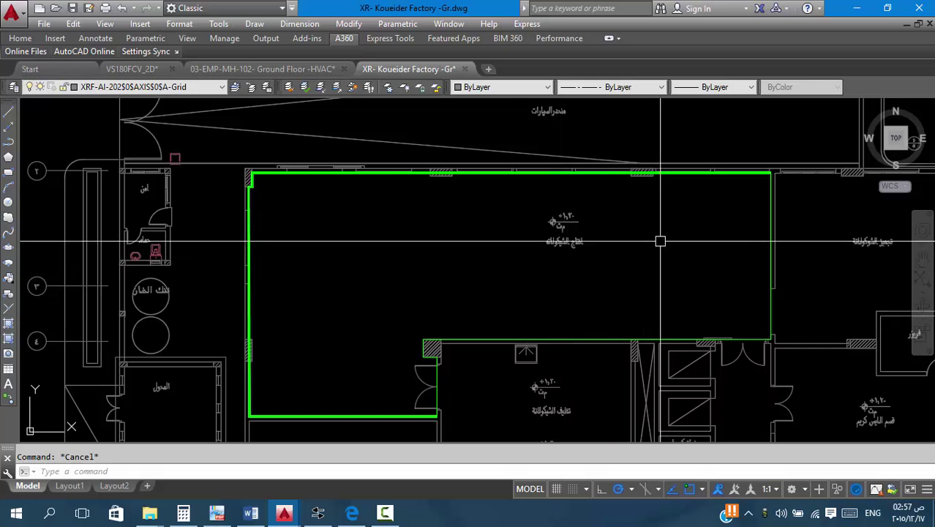
pyautogui.scroll(-8, 397, 193)
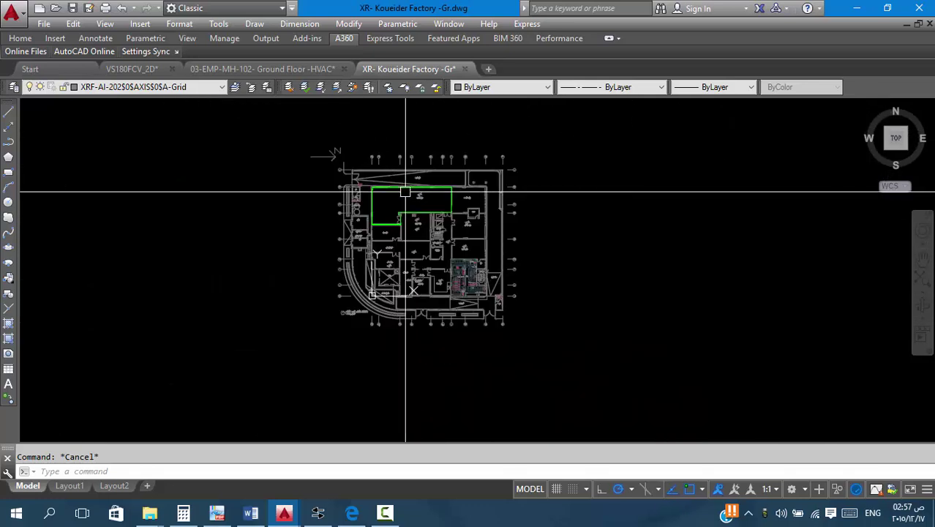
pyautogui.click(541, 148)
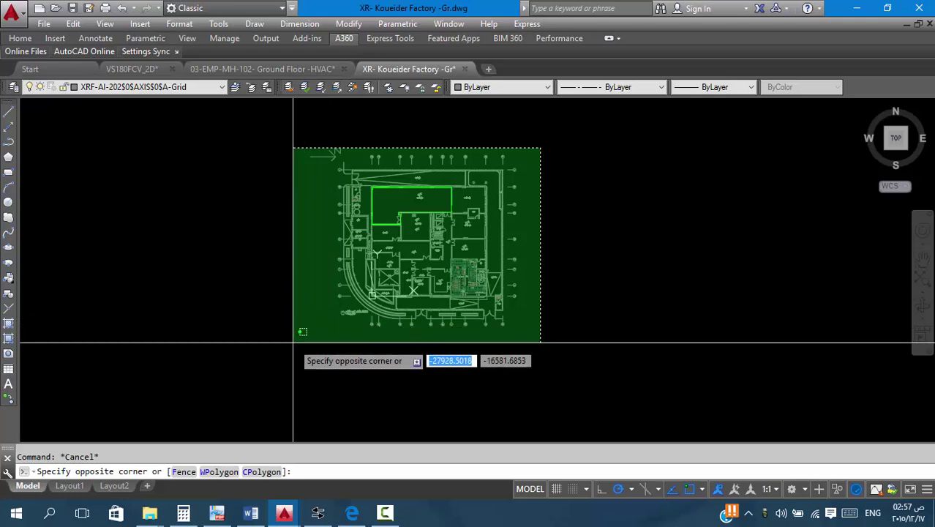
pyautogui.press('Escape')
pyautogui.press('Escape')
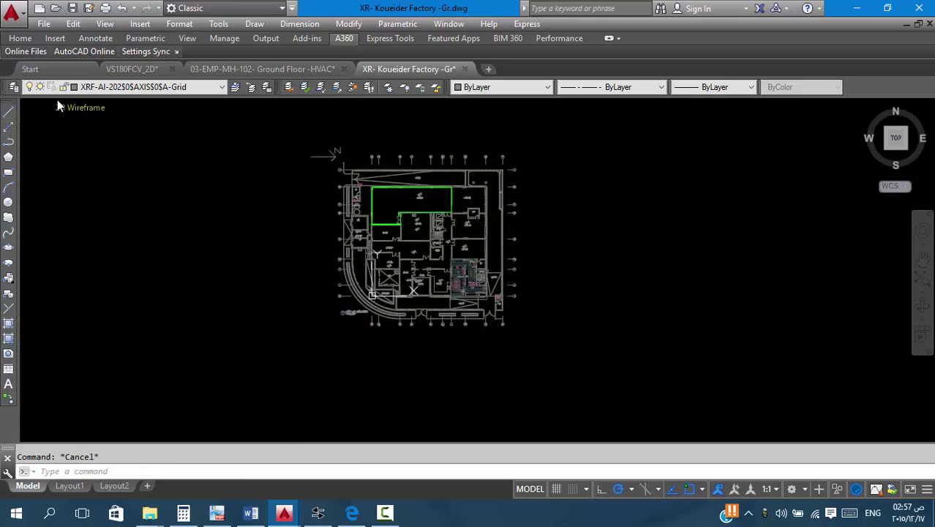
# Lock all layers of the factory ground-floor drawing at once and close the layer manager.
pyautogui.click(15, 87)
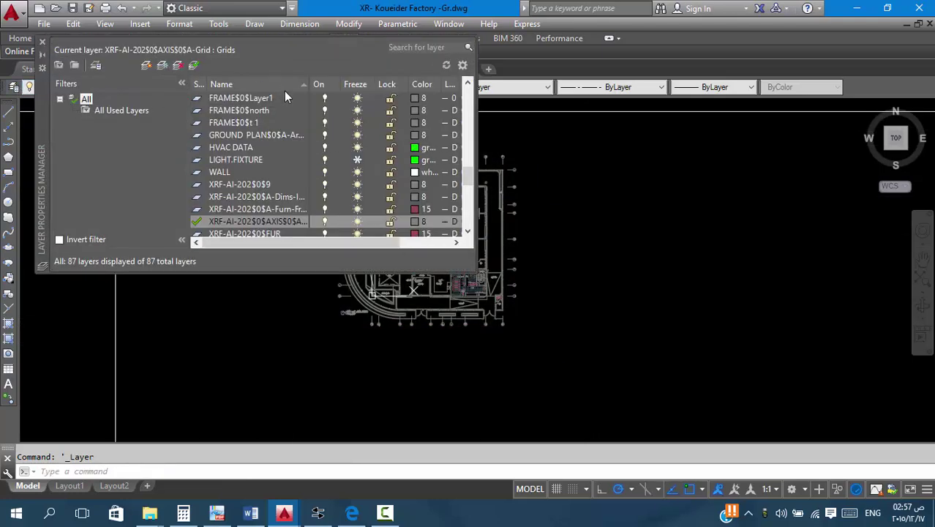
pyautogui.click(267, 100)
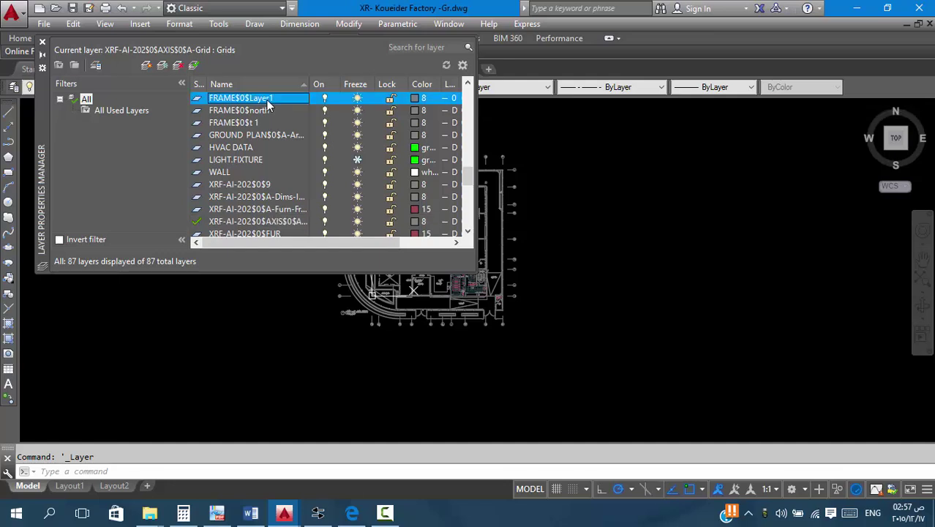
pyautogui.hotkey('ctrl', 'a')
pyautogui.scroll(-20, 289, 146)
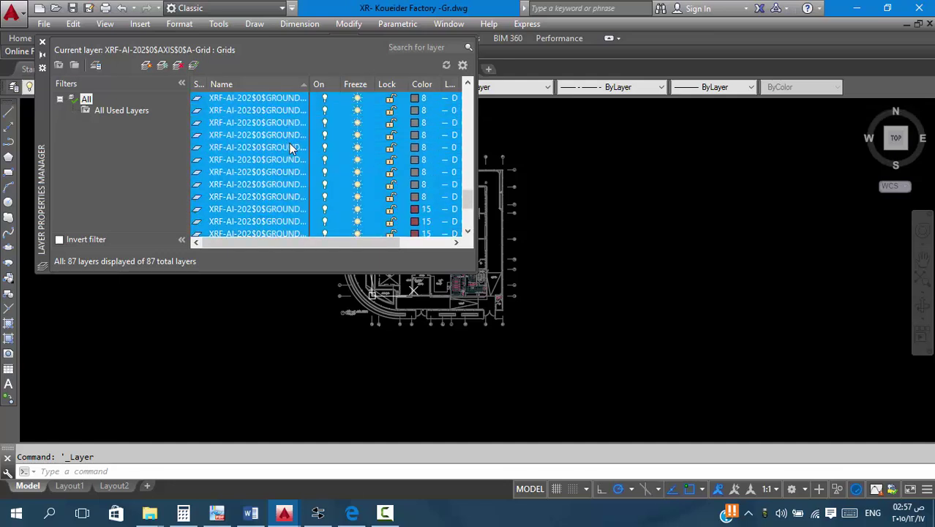
pyautogui.scroll(20, 290, 149)
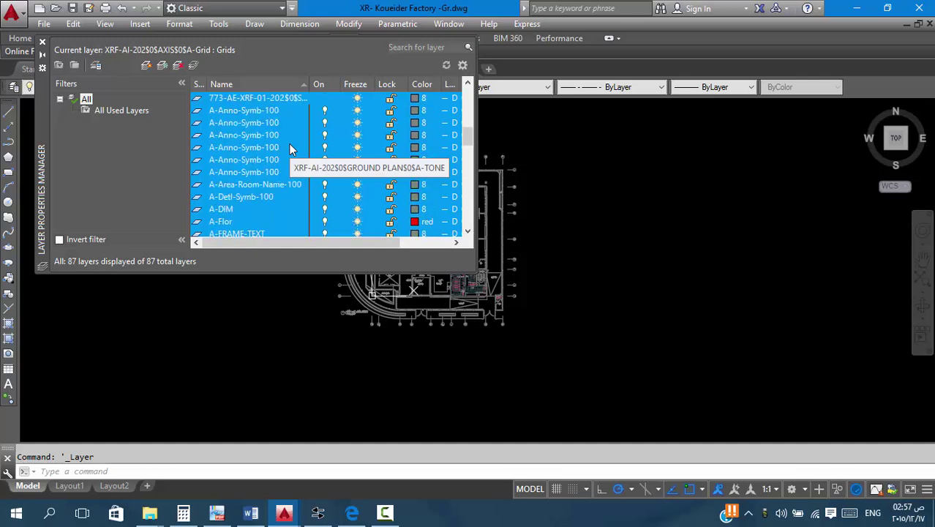
pyautogui.scroll(-5, 290, 149)
pyautogui.scroll(-5, 290, 146)
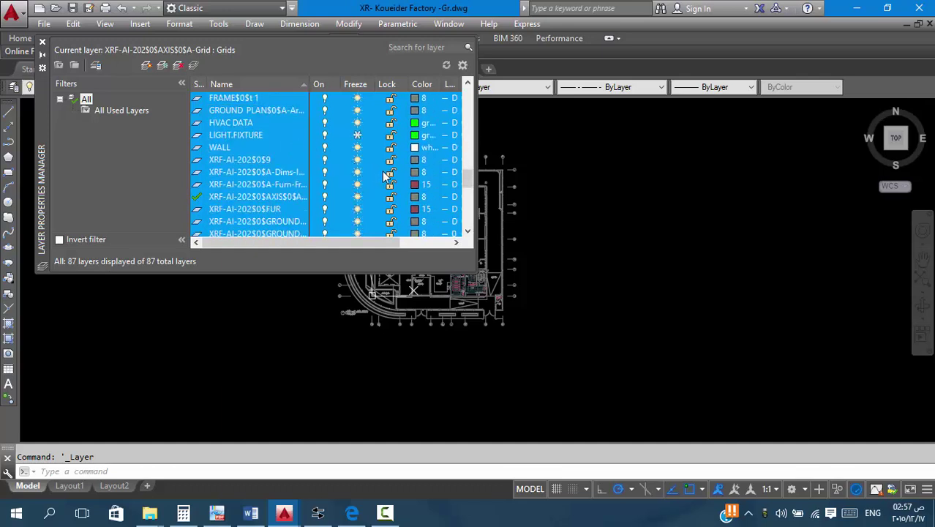
pyautogui.click(391, 189)
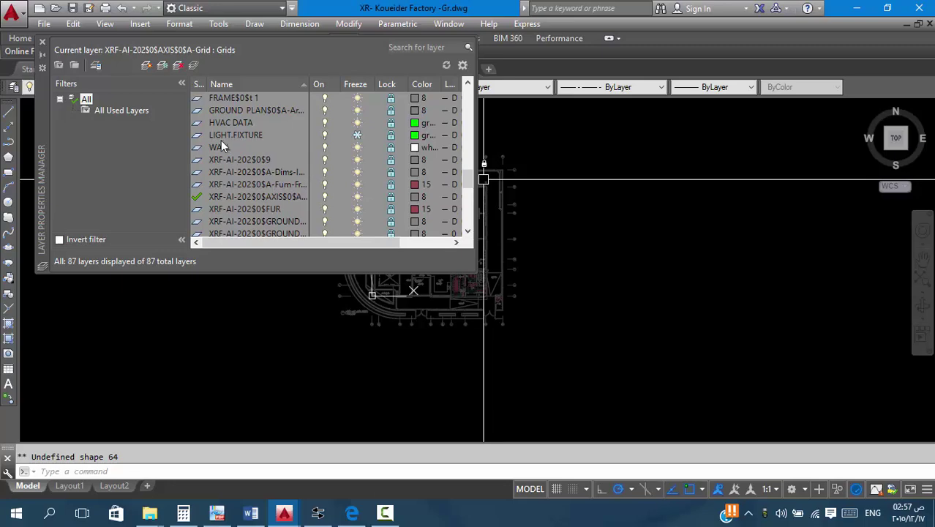
pyautogui.click(43, 41)
# Unlock the HVAC DATA layer of the chocolate production hall's outline and clear the selection.
pyautogui.scroll(1, 329, 136)
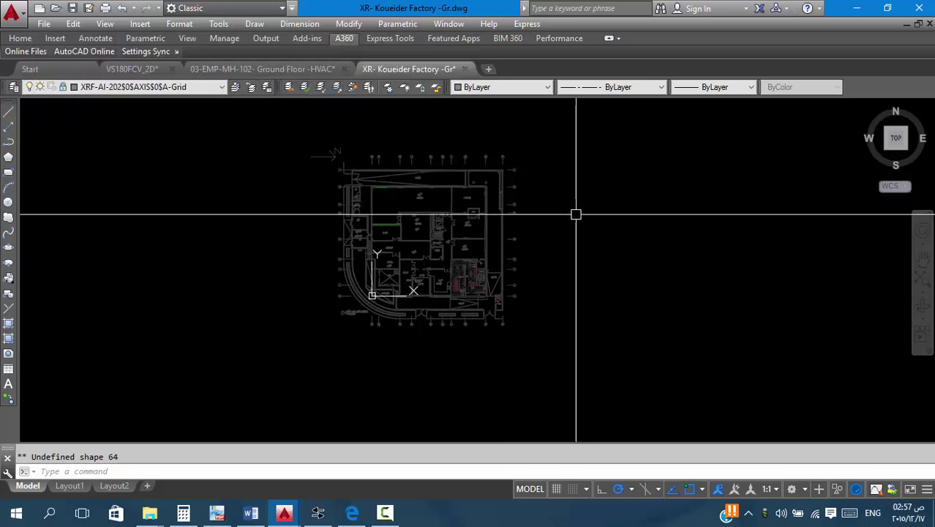
pyautogui.scroll(5, 444, 212)
pyautogui.press('Escape')
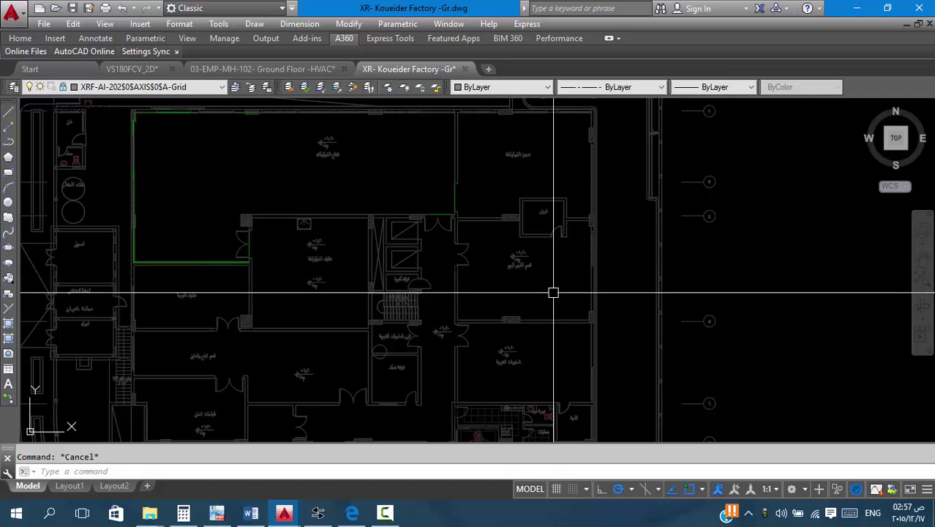
pyautogui.scroll(5, 176, 111)
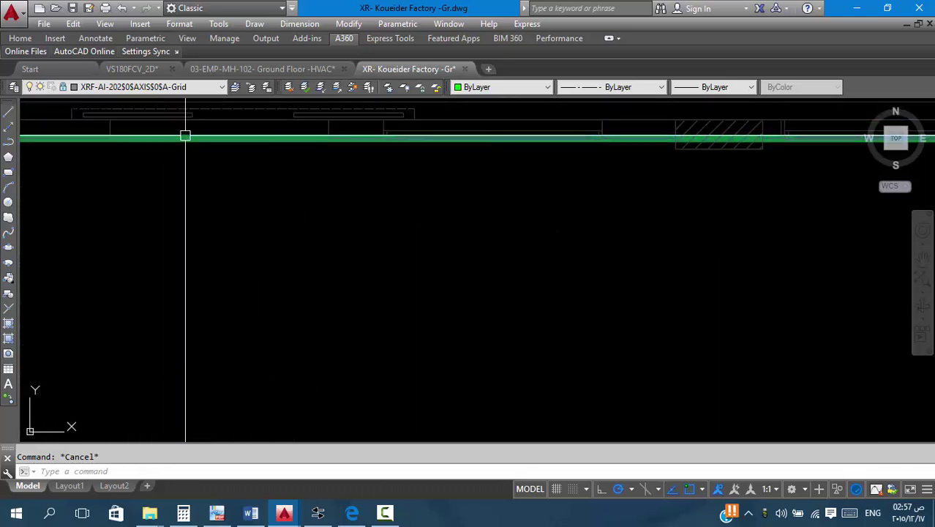
pyautogui.click(143, 87)
pyautogui.click(64, 101)
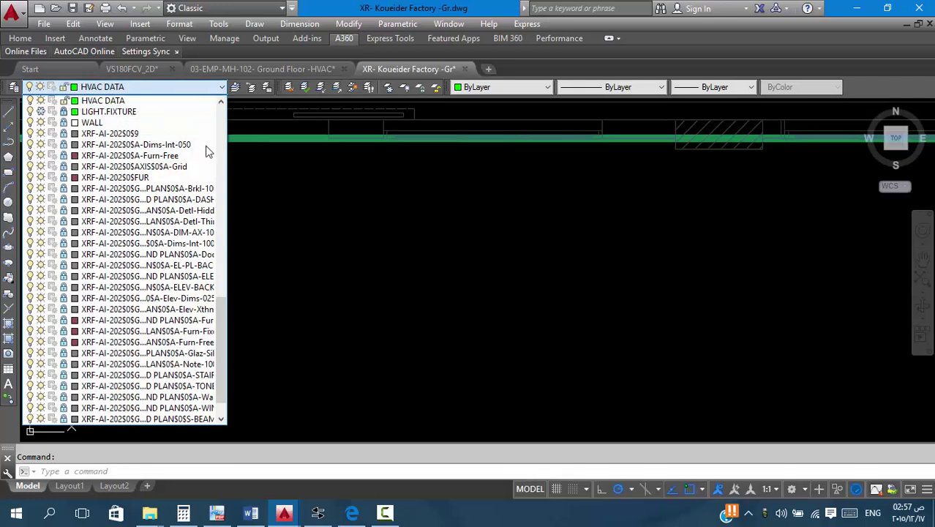
pyautogui.scroll(-6, 368, 194)
pyautogui.press('Escape')
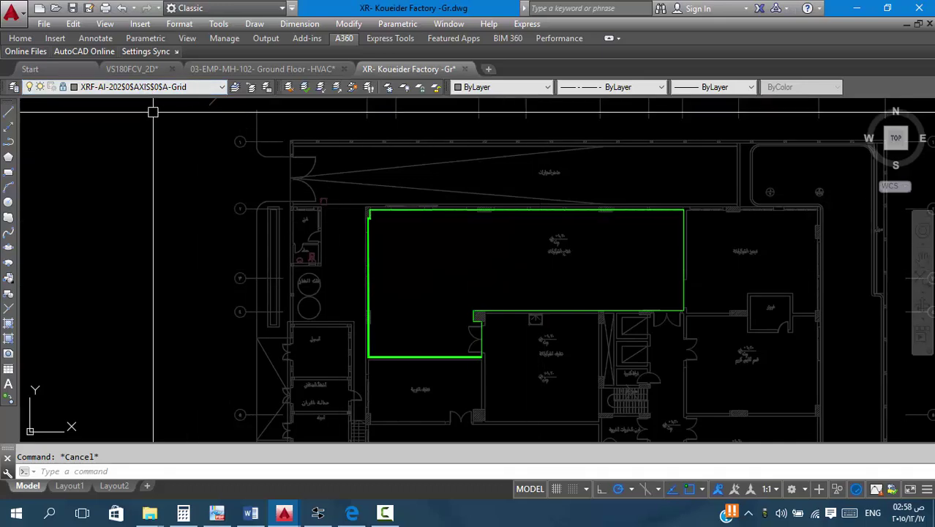
# Make HVAC DATA the current layer.
pyautogui.click(154, 88)
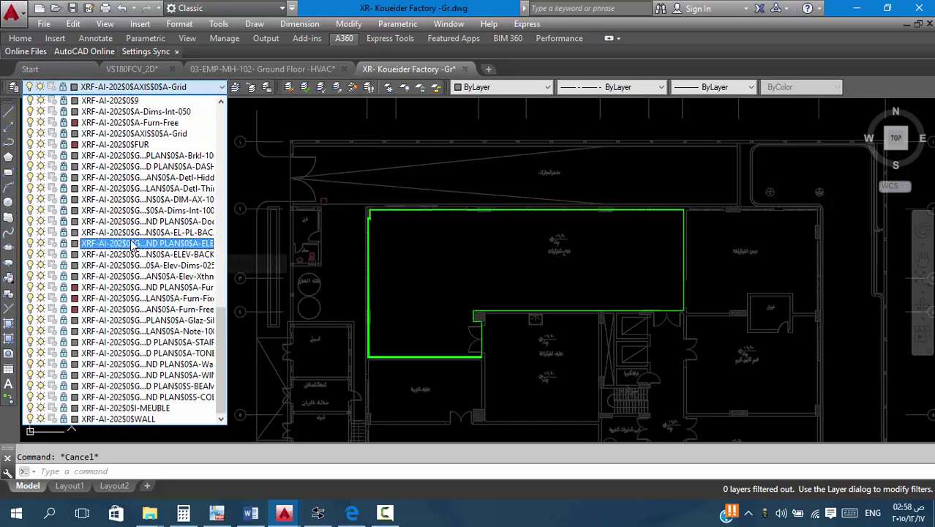
pyautogui.scroll(1, 132, 249)
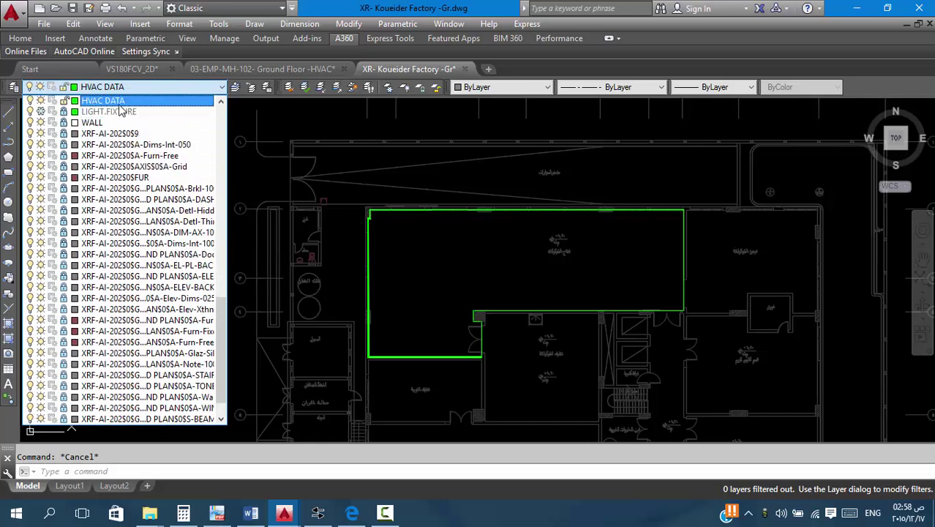
pyautogui.click(130, 102)
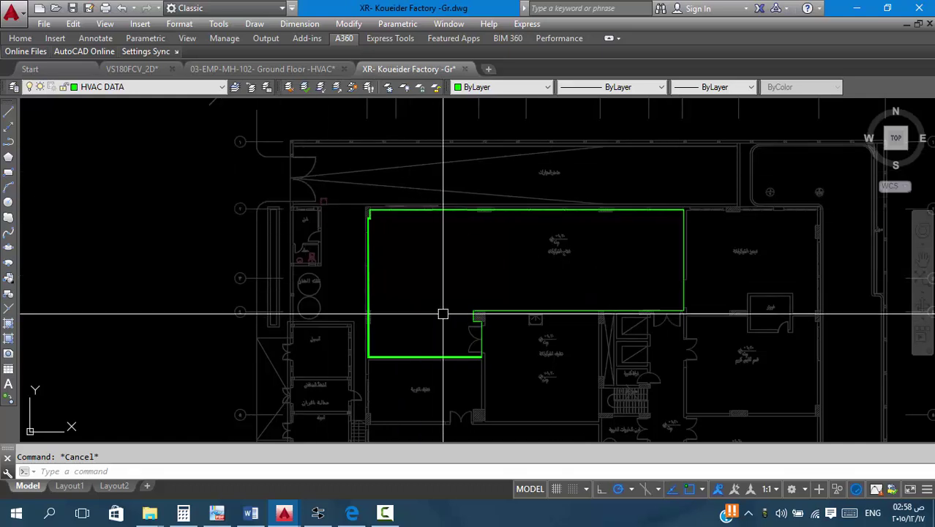
# Examine the walls of the chocolate production hall and the rooms adjoining them.
pyautogui.scroll(2, 652, 334)
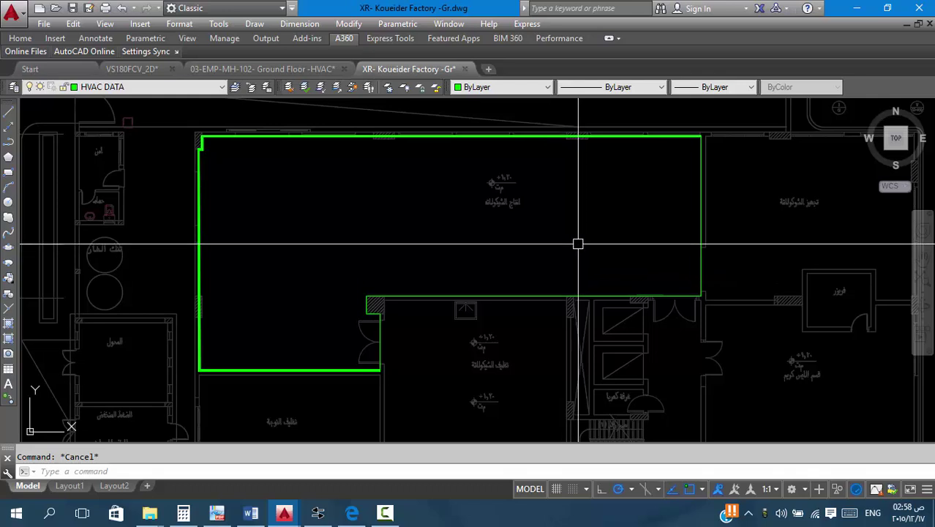
pyautogui.scroll(-2, 482, 203)
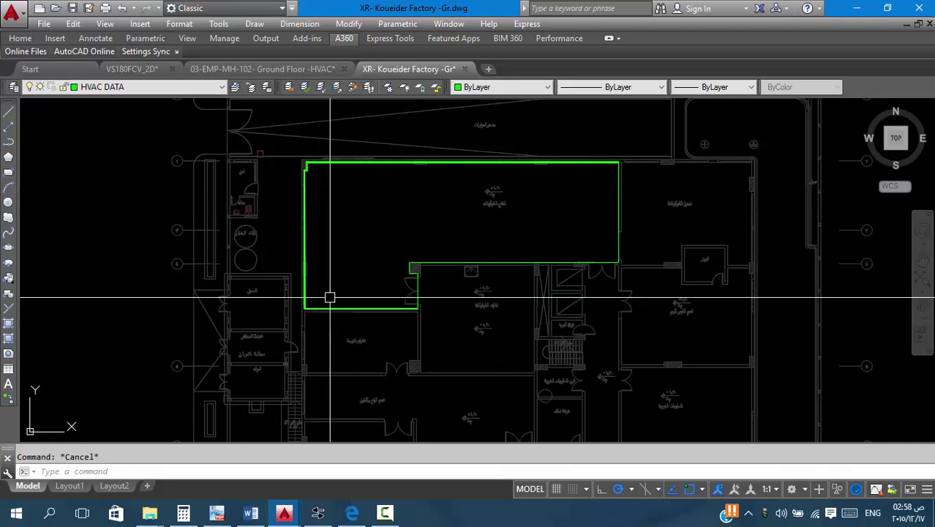
pyautogui.scroll(2, 334, 270)
pyautogui.scroll(-2, 334, 269)
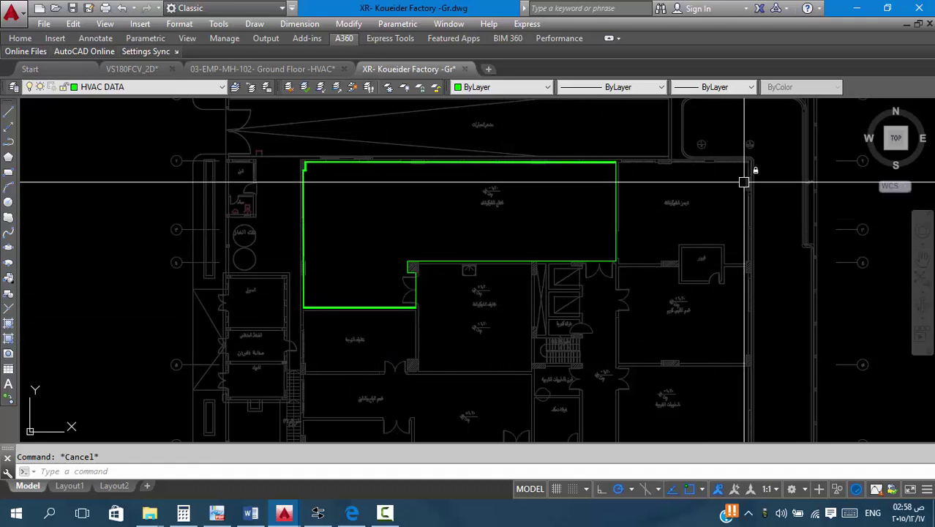
pyautogui.scroll(5, 492, 315)
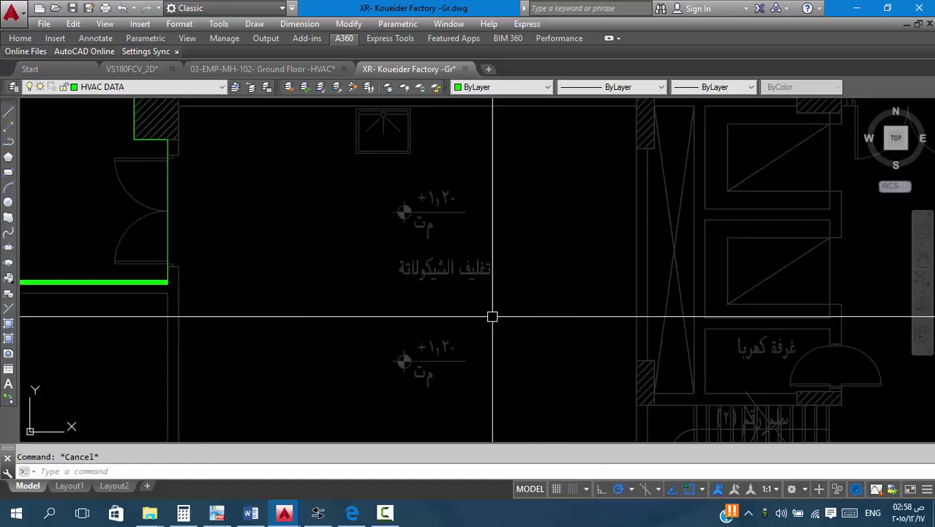
pyautogui.scroll(-3, 371, 298)
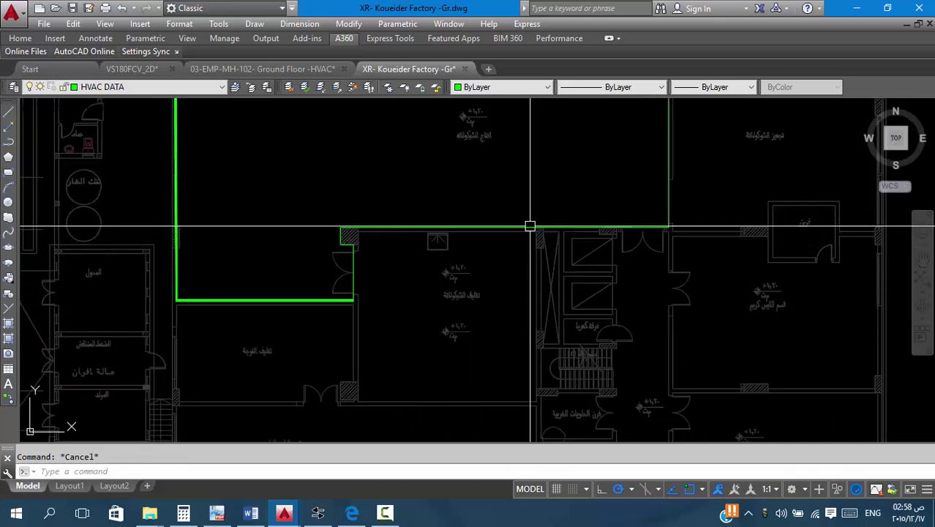
pyautogui.scroll(-2, 442, 308)
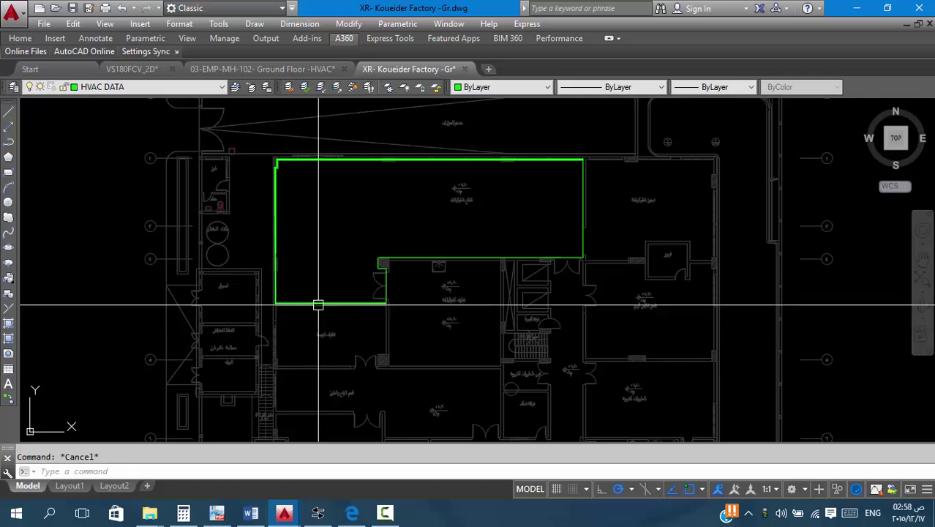
pyautogui.scroll(4, 317, 308)
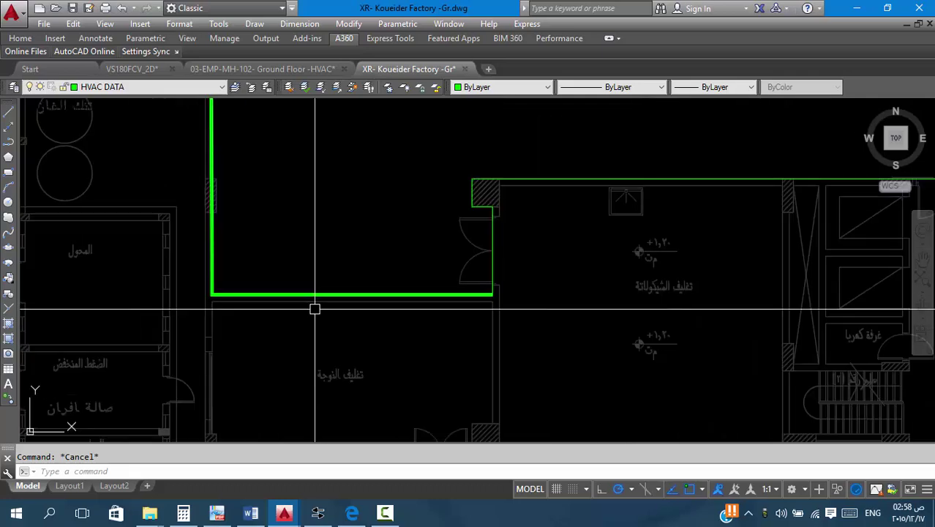
pyautogui.write('pl')
pyautogui.press('Return')
pyautogui.press('Escape')
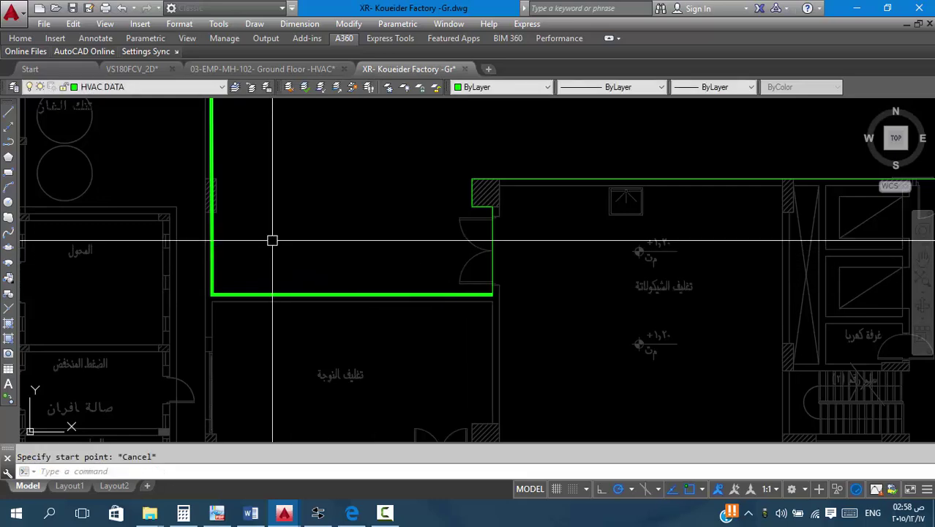
# Add a horizontal linear dimension to the chocolate production hall's lower wall shared with the nougat packaging room, corner to corner.
pyautogui.click(285, 24)
pyautogui.click(293, 58)
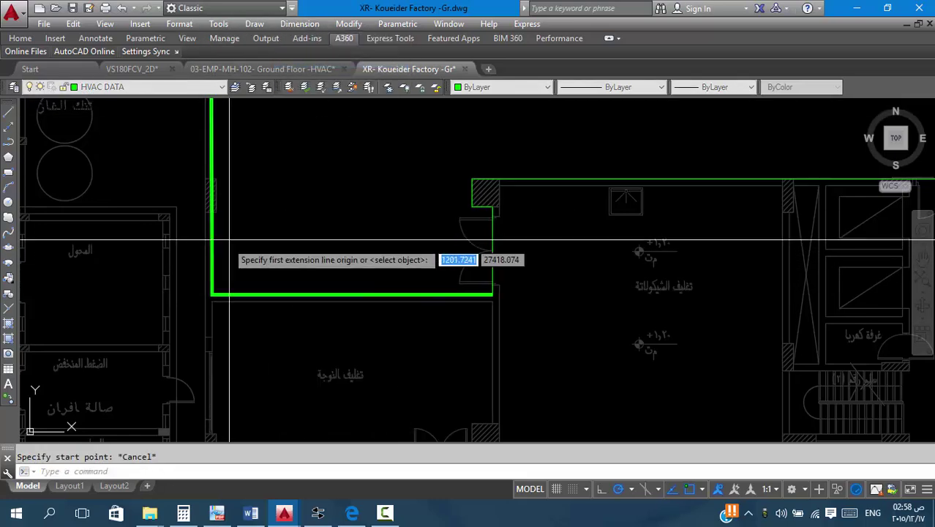
pyautogui.click(212, 294)
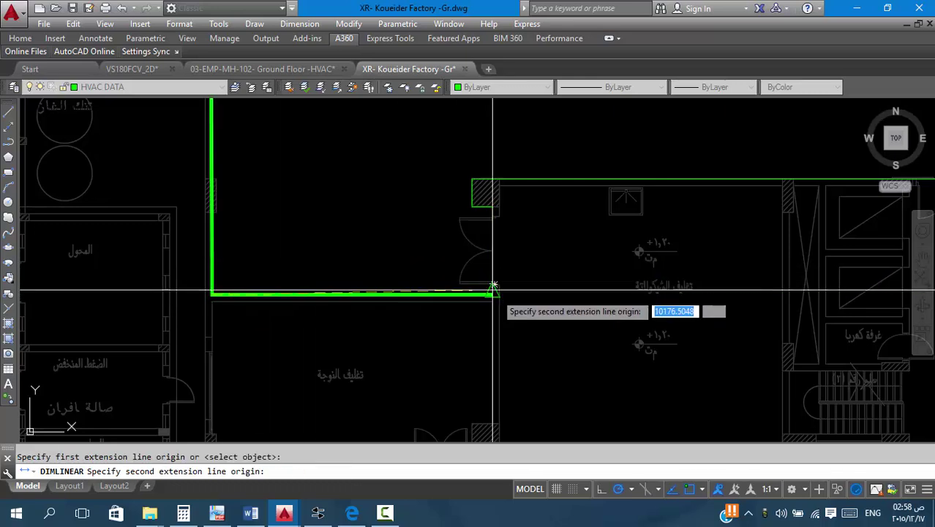
pyautogui.click(492, 294)
pyautogui.click(365, 258)
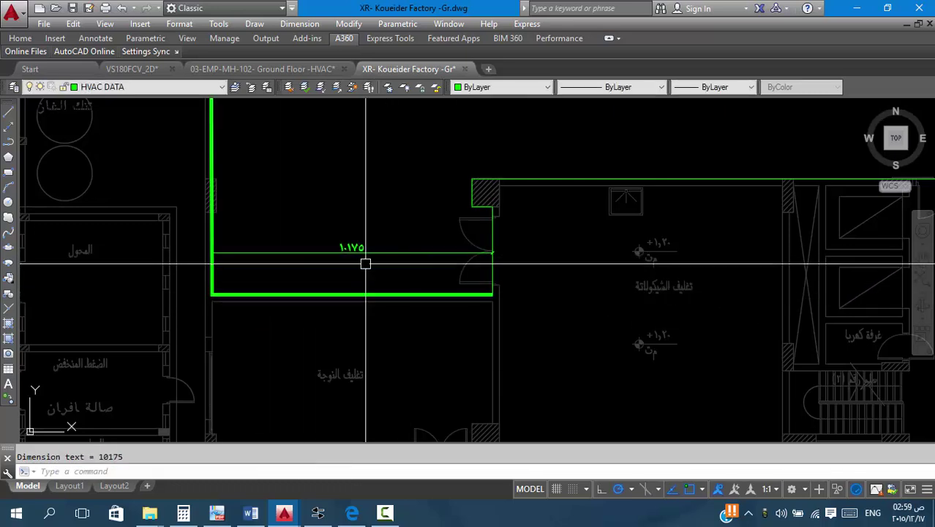
pyautogui.scroll(5, 338, 263)
pyautogui.scroll(-3, 306, 271)
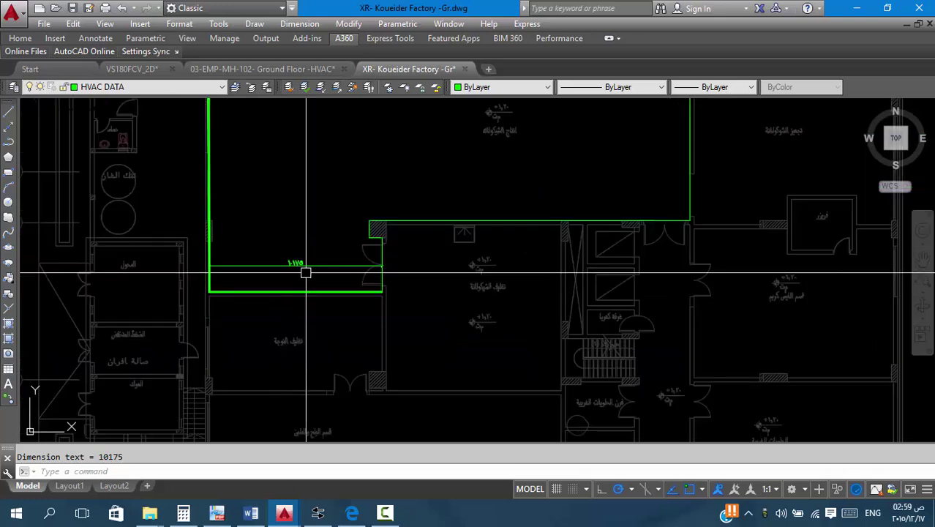
# Add a vertical linear dimension to the production hall's full wall beside the chocolate preparation room, placed just inside the hall.
pyautogui.scroll(-2, 595, 267)
pyautogui.scroll(4, 660, 174)
pyautogui.press('Return')
pyautogui.scroll(-2, 542, 267)
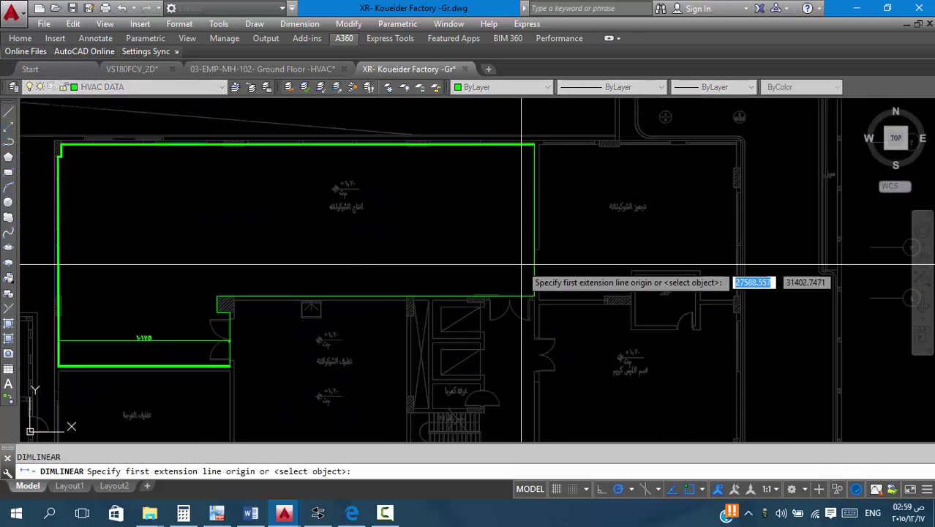
pyautogui.scroll(5, 546, 154)
pyautogui.click(523, 141)
pyautogui.scroll(-3, 554, 132)
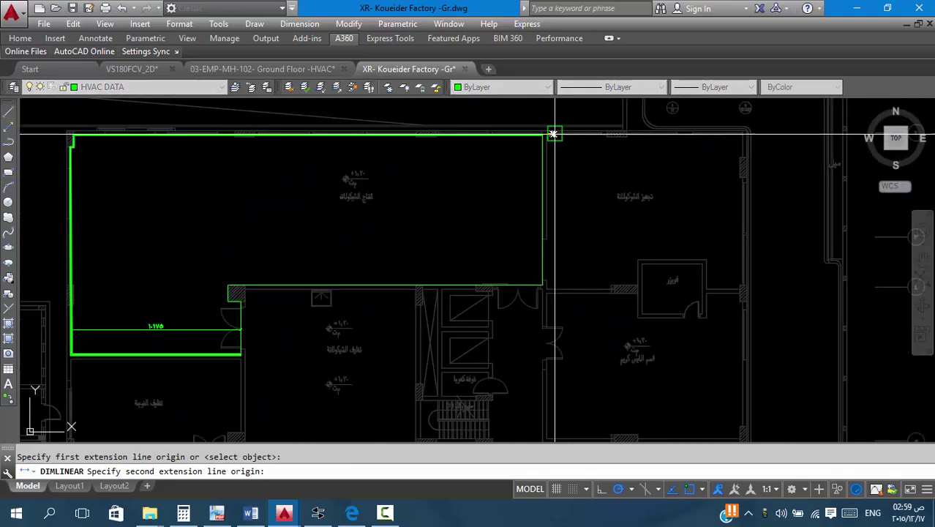
pyautogui.scroll(4, 531, 281)
pyautogui.click(480, 262)
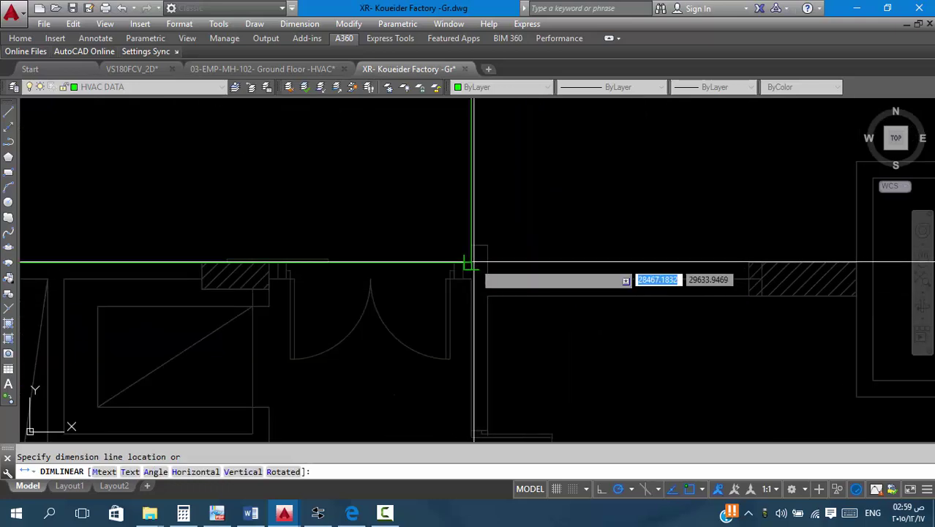
pyautogui.scroll(-4, 472, 261)
pyautogui.scroll(2, 472, 262)
pyautogui.click(463, 179)
pyautogui.scroll(2, 530, 186)
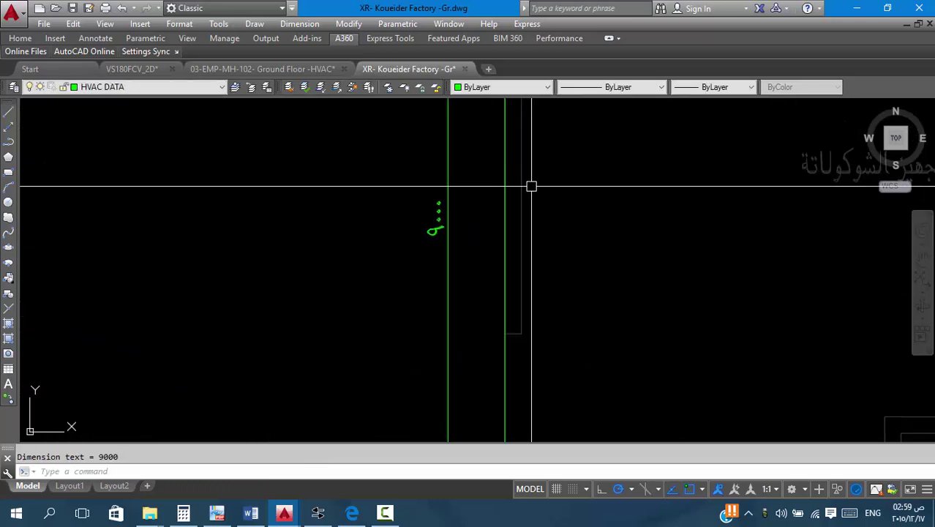
# Add a horizontal linear dimension along the hall's wall facing the elevators and corridor, from the chocolate packaging room's column to the hall corner.
pyautogui.scroll(-4, 535, 230)
pyautogui.scroll(4, 474, 280)
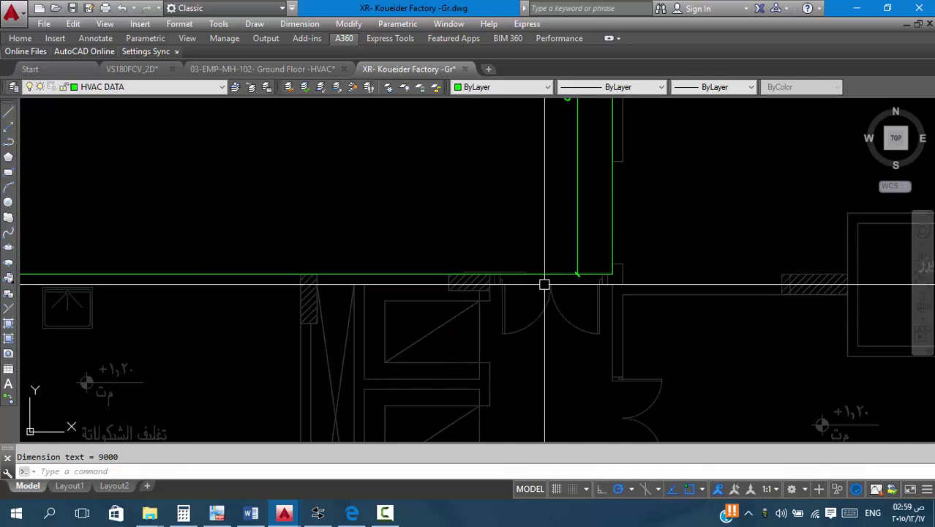
pyautogui.scroll(-4, 545, 278)
pyautogui.scroll(4, 563, 284)
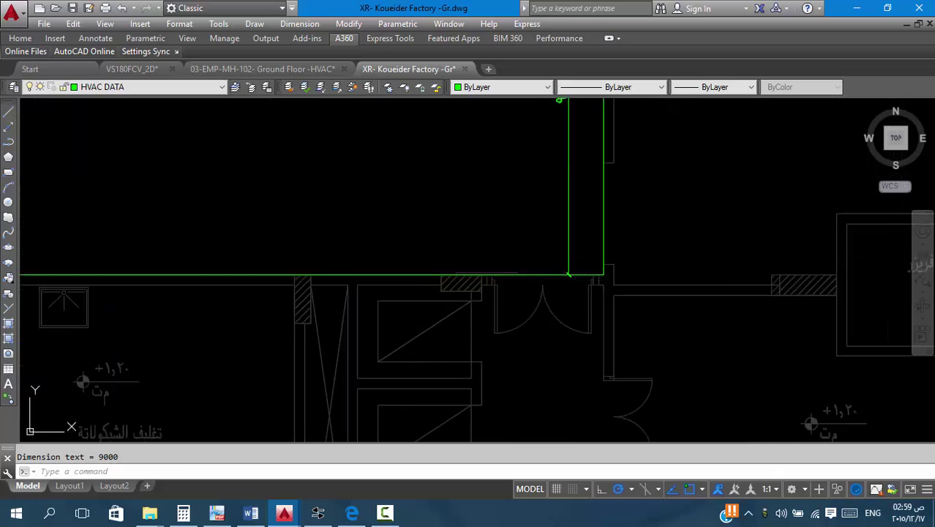
pyautogui.press('Return')
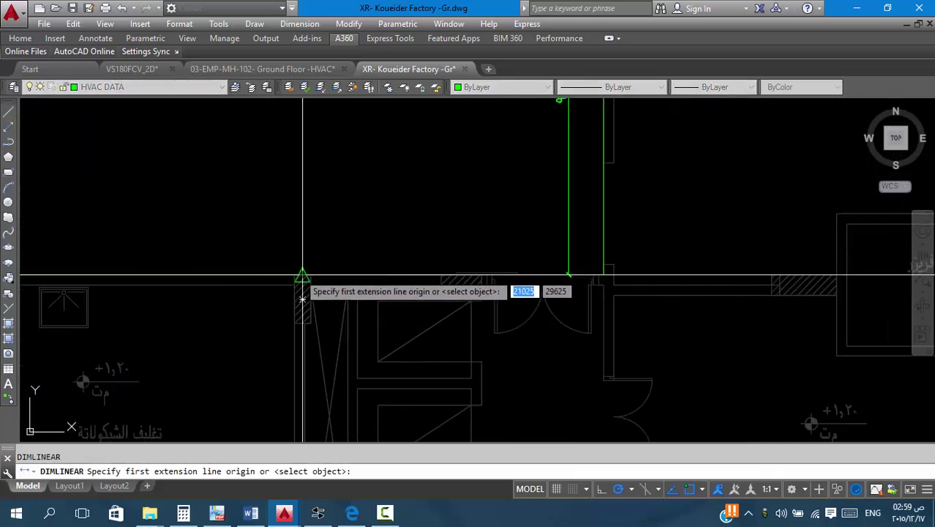
pyautogui.click(302, 277)
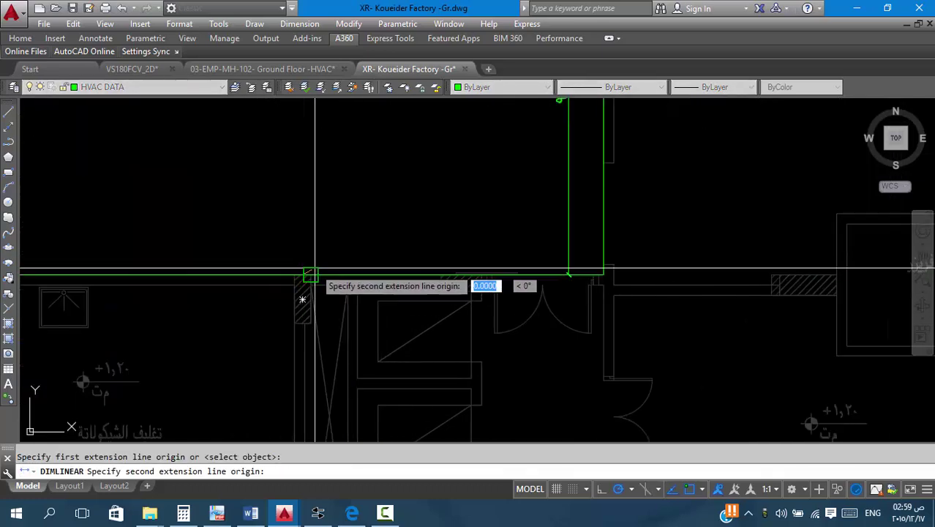
pyautogui.click(602, 275)
pyautogui.click(521, 245)
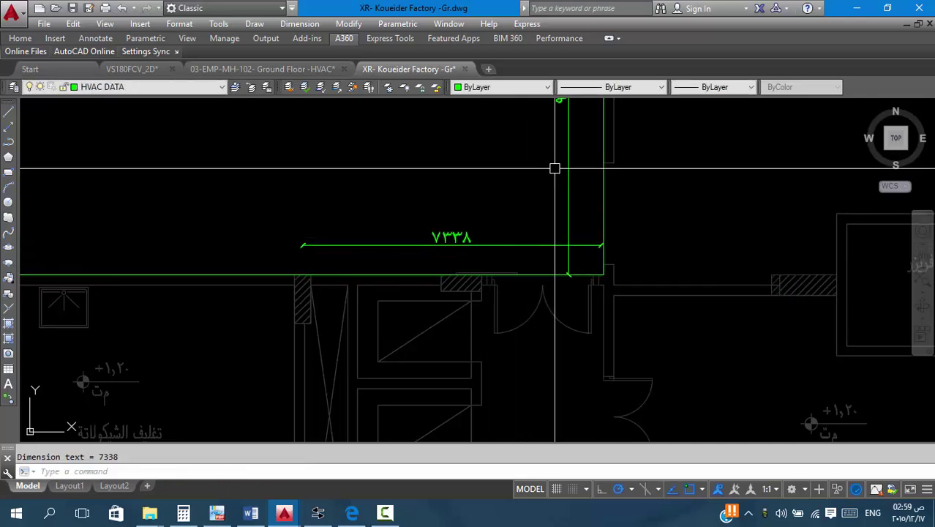
# Check the chocolate production hall's three wall dimensions and bring up Calculator beside them.
pyautogui.scroll(-5, 556, 167)
pyautogui.scroll(4, 578, 192)
pyautogui.scroll(-3, 584, 169)
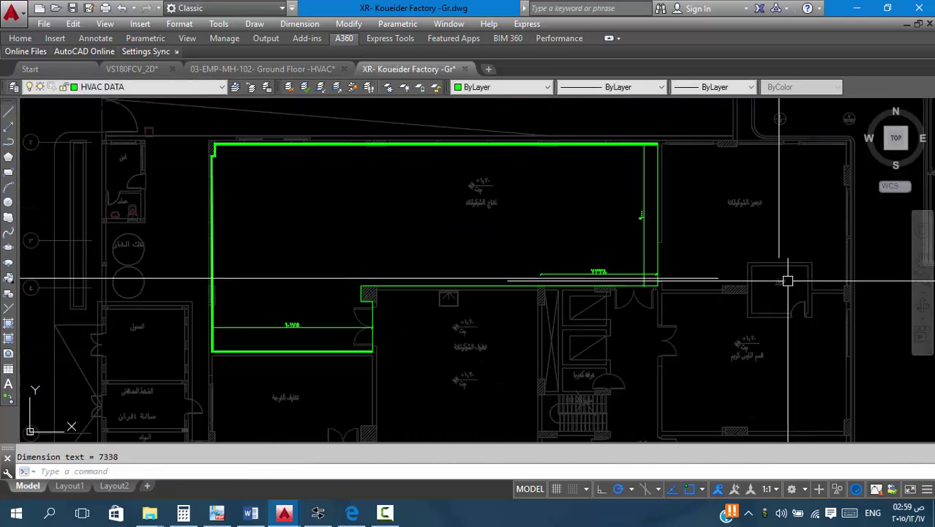
pyautogui.scroll(3, 516, 244)
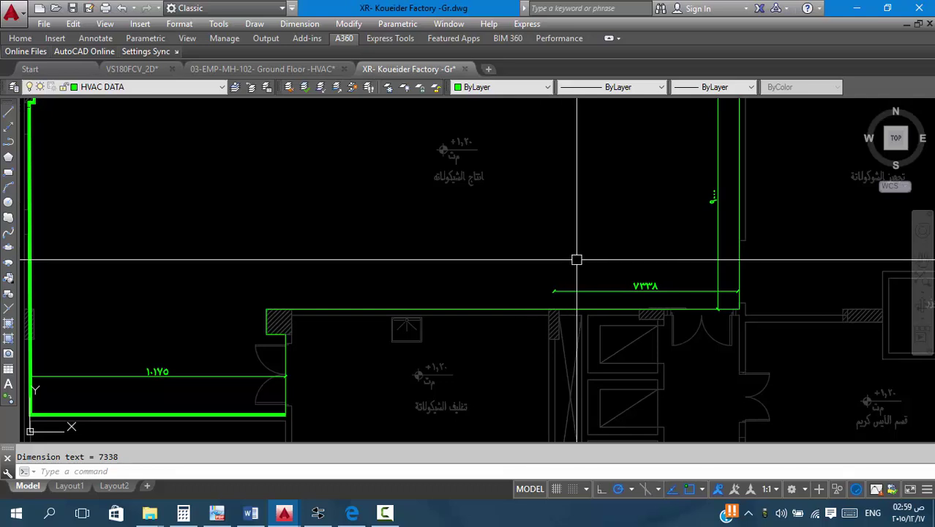
pyautogui.scroll(-3, 549, 296)
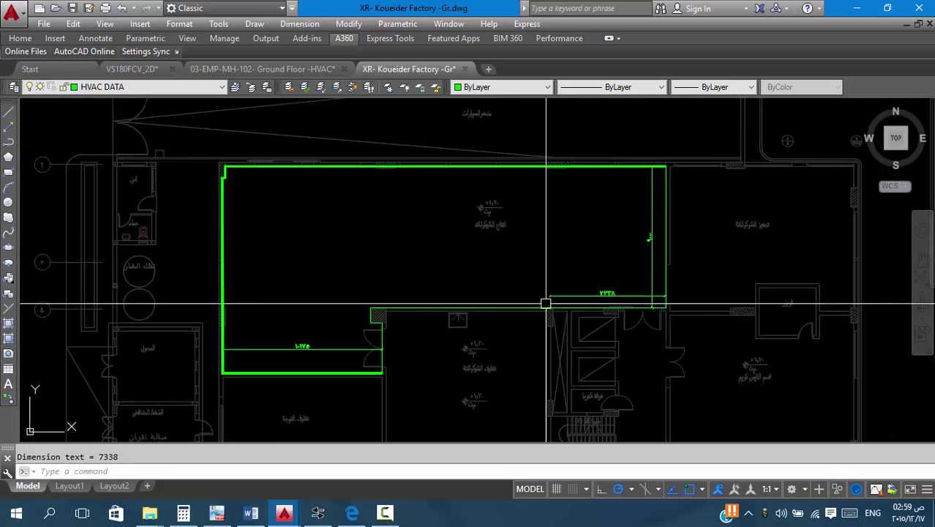
pyautogui.scroll(4, 539, 282)
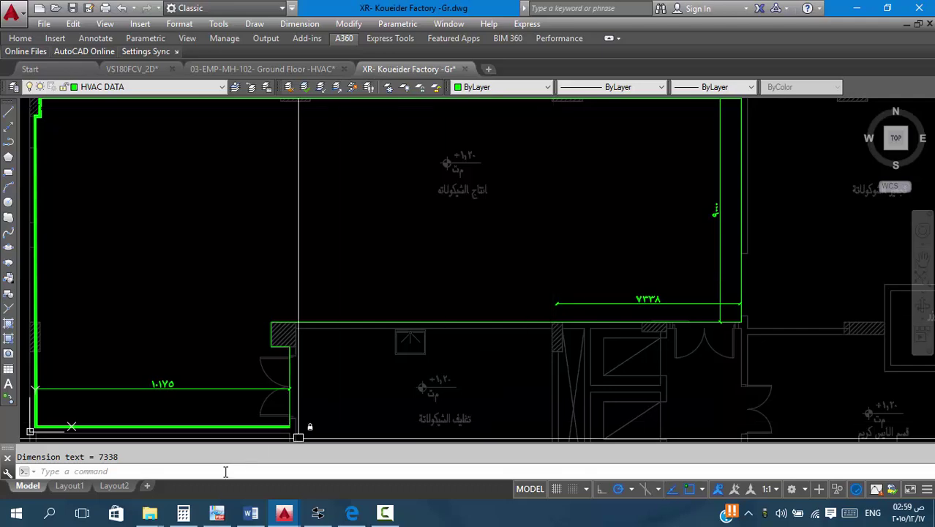
pyautogui.click(183, 512)
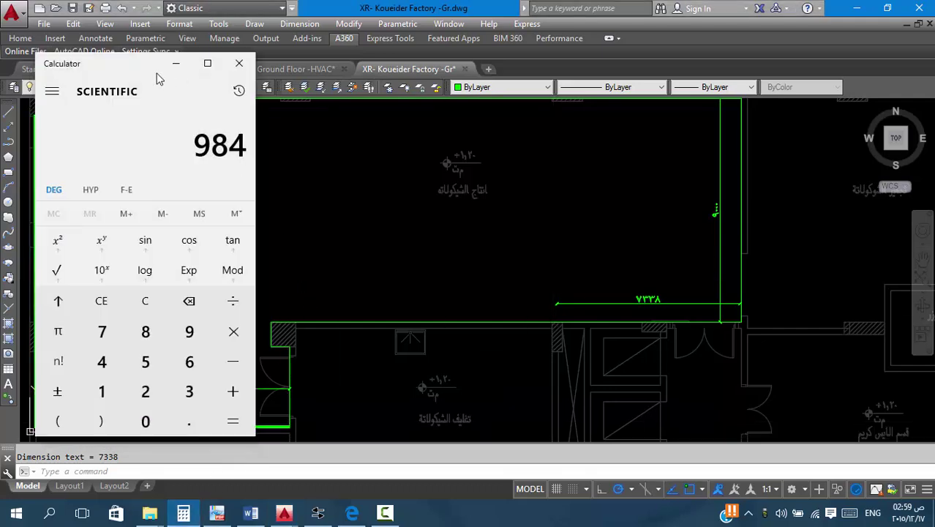
pyautogui.moveTo(145, 72)
pyautogui.mouseDown()
pyautogui.moveTo(126, 8)
pyautogui.moveTo(130, 29)
pyautogui.moveTo(350, 21)
pyautogui.moveTo(412, 48)
pyautogui.mouseUp()
pyautogui.write('10')
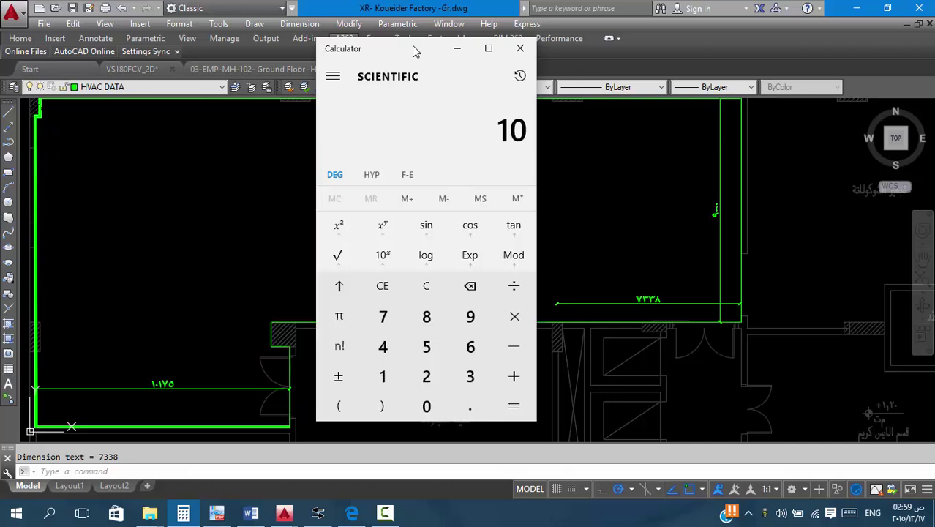
pyautogui.write('.1')
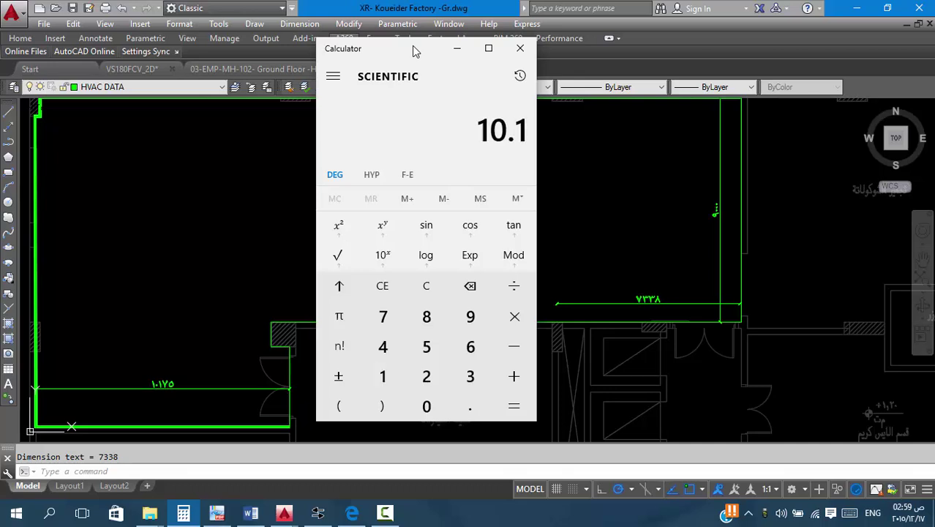
pyautogui.write('75+9')
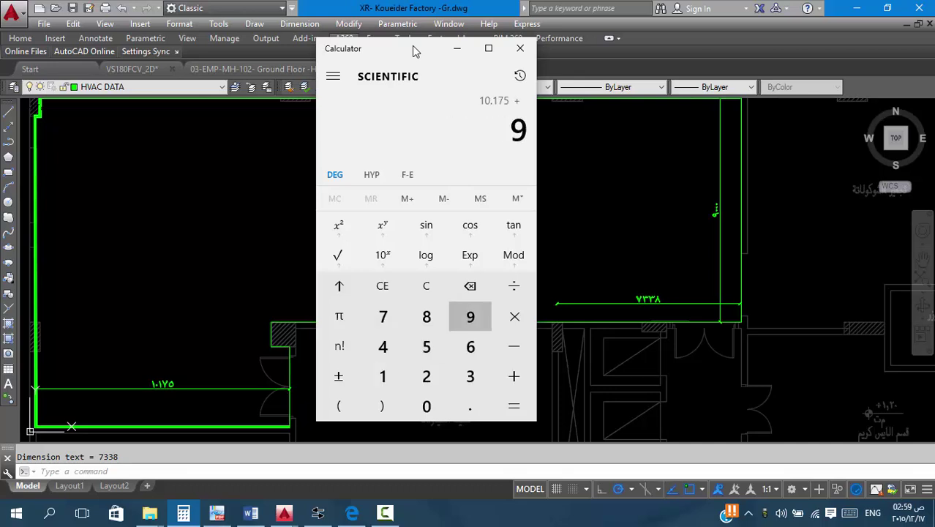
pyautogui.write('00+')
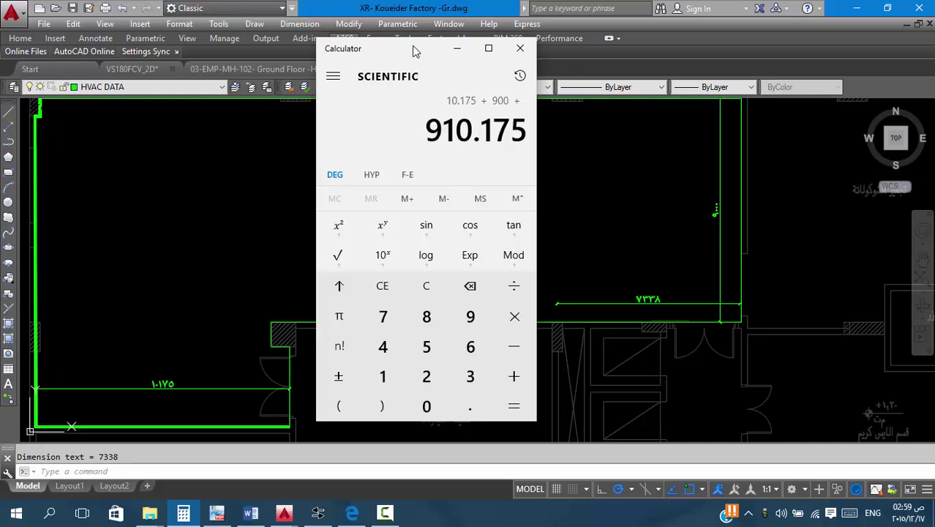
pyautogui.write('7')
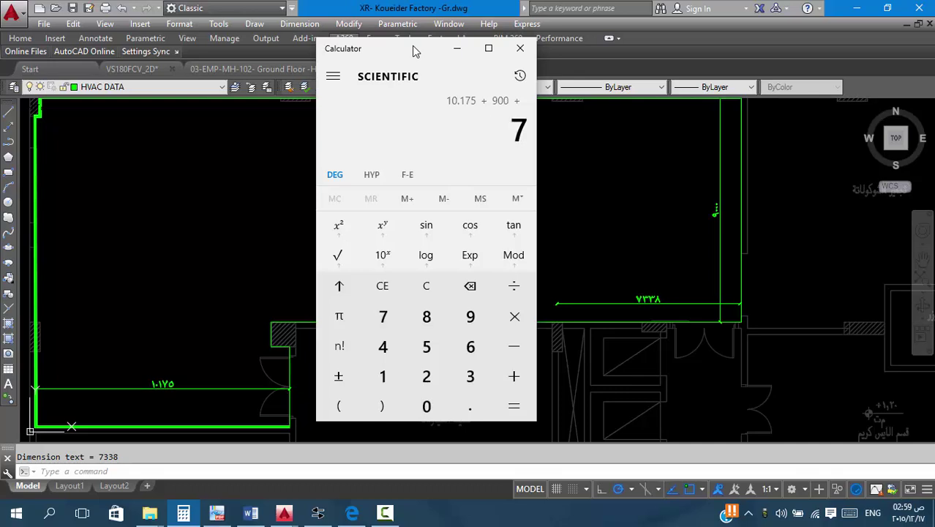
pyautogui.press('Escape')
# Add up the hall's three partition wall lengths in metres as 10 + 9 + 7.5.
pyautogui.write('10 ')
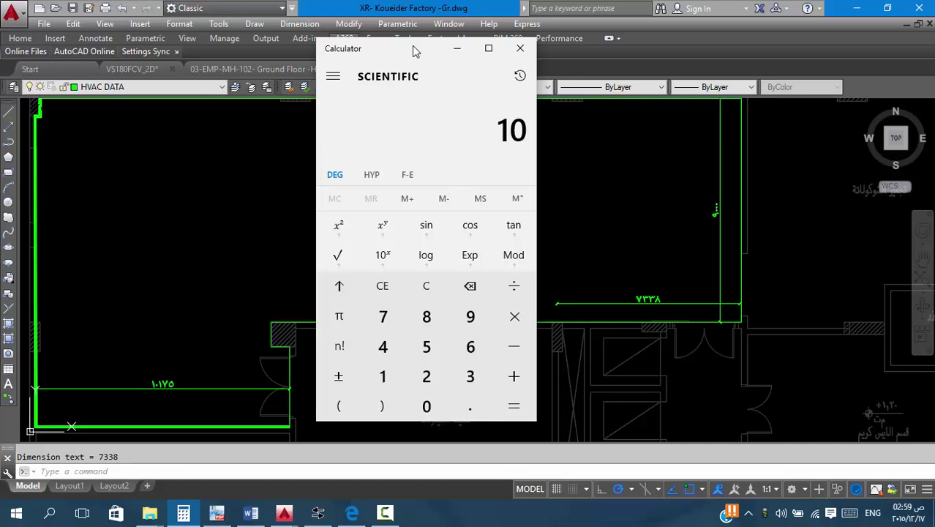
pyautogui.write('+ 9 + 7.5')
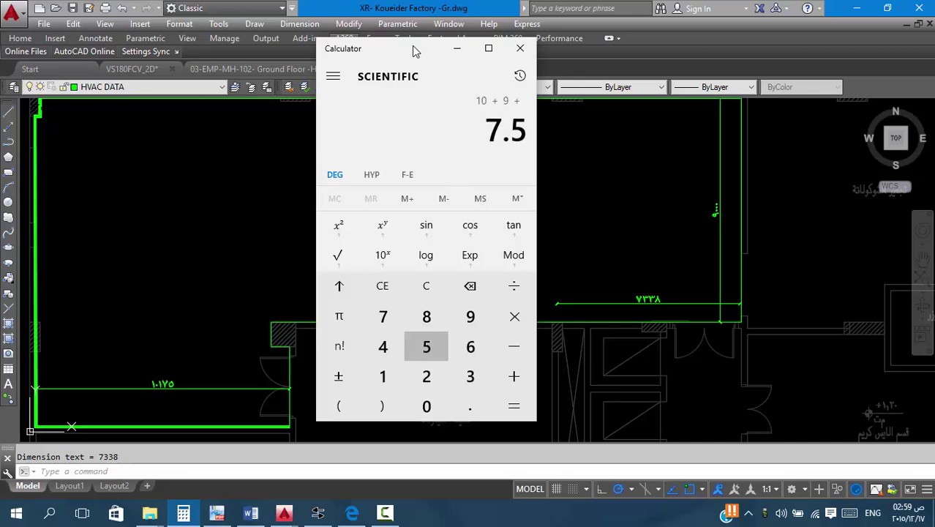
pyautogui.press('Return')
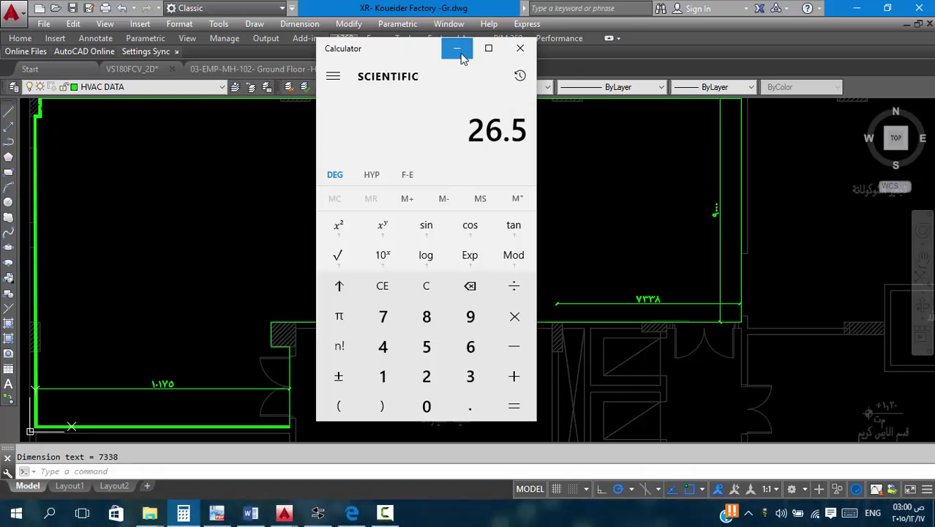
pyautogui.write('*')
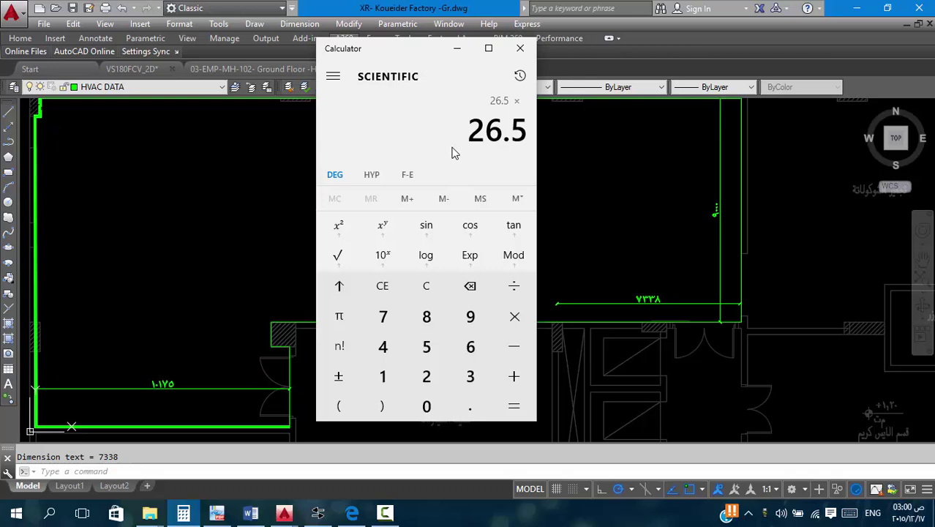
pyautogui.write('.3')
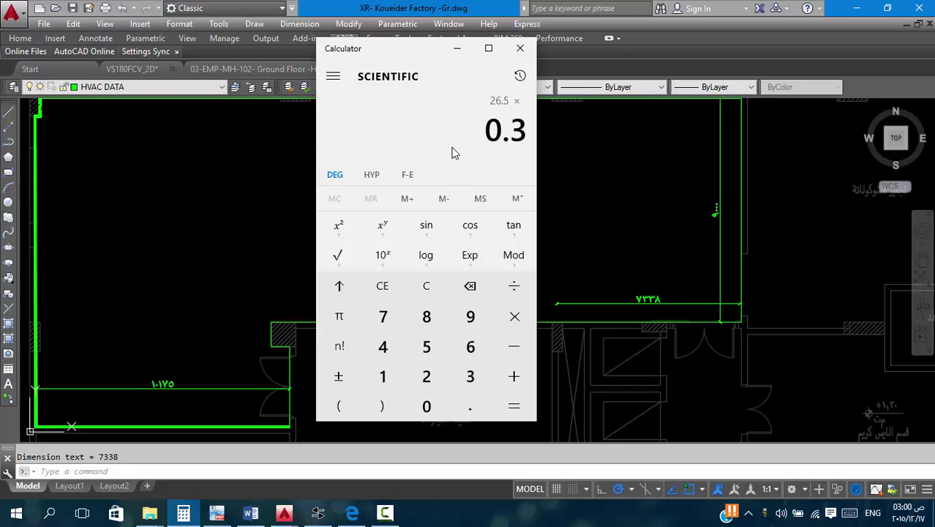
pyautogui.press('Escape')
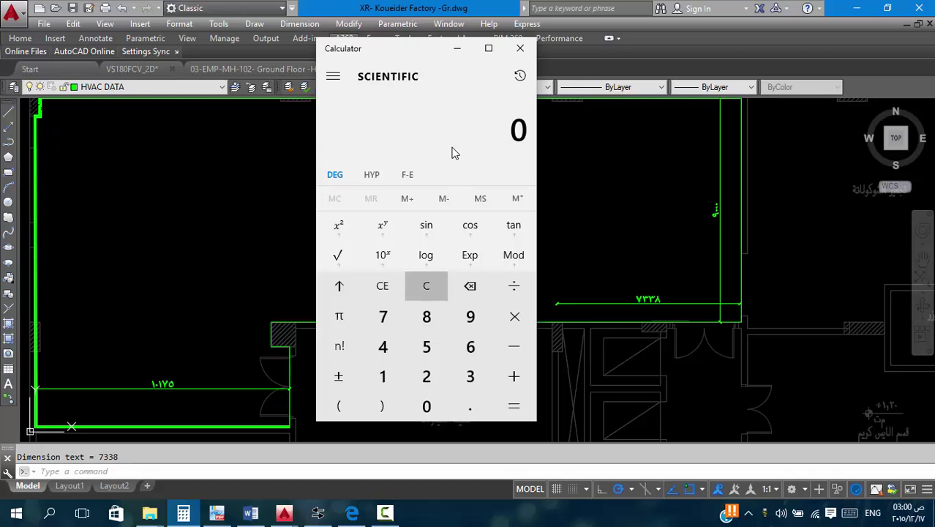
# Calculate the partition area in square feet by multiplying 26.5 by 3.3 and the product by 10.76.
pyautogui.write('26.5*3.3')
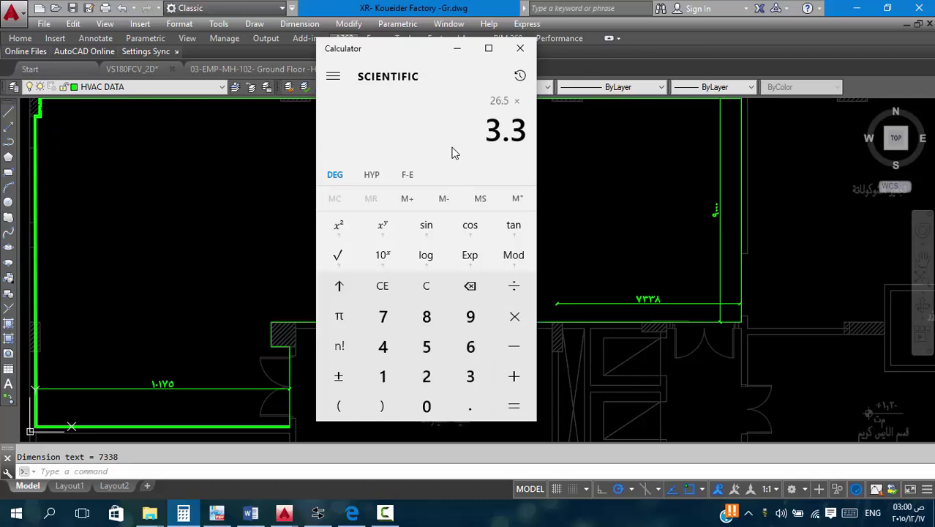
pyautogui.press('Return')
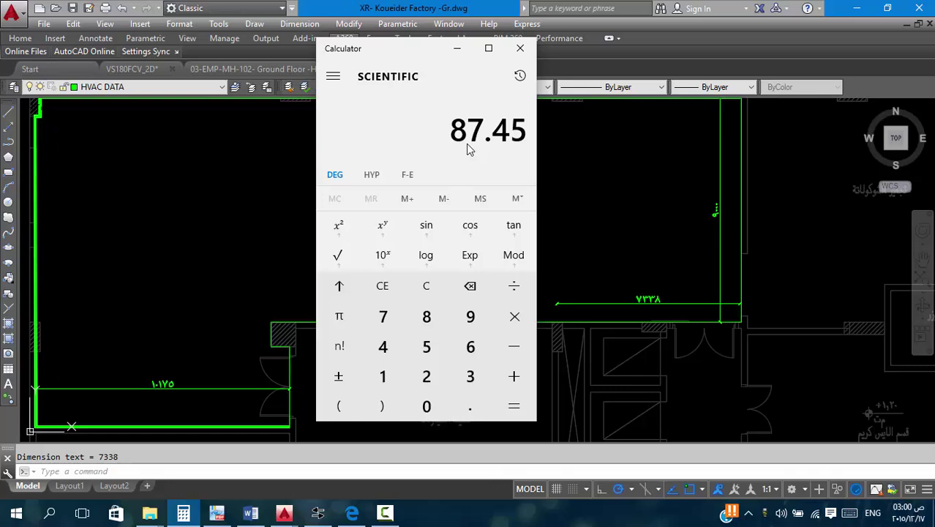
pyautogui.press('*')
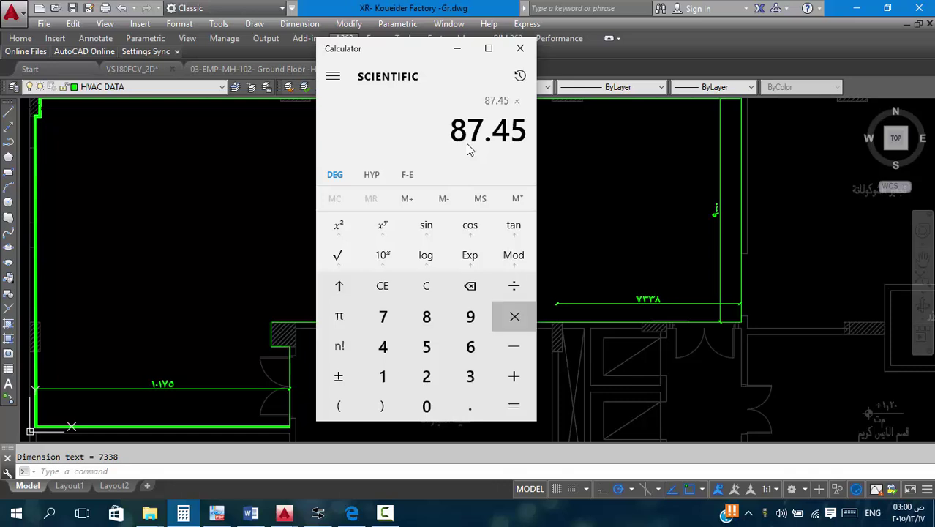
pyautogui.write('10.76')
pyautogui.press('Return')
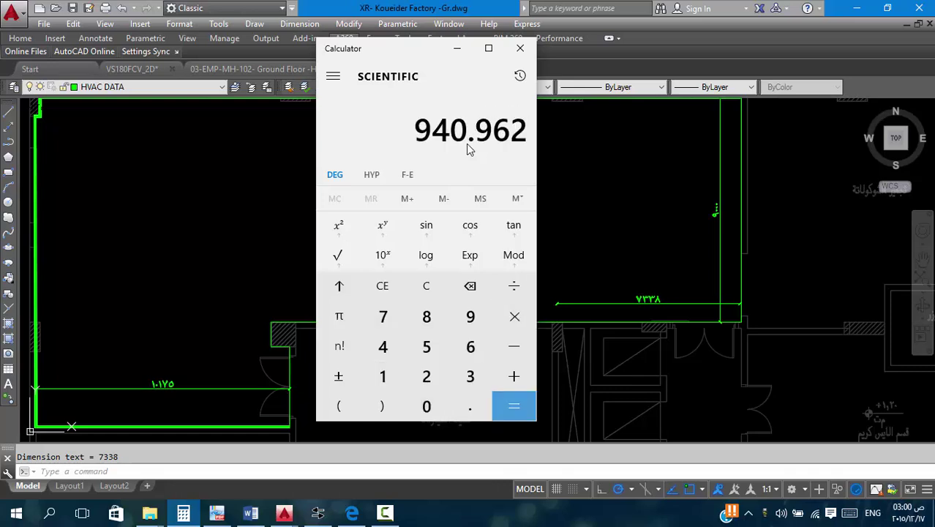
# Switch to the HVAC load data sheet in Word and enter 950 as the PART. value for space 001.
pyautogui.click(460, 54)
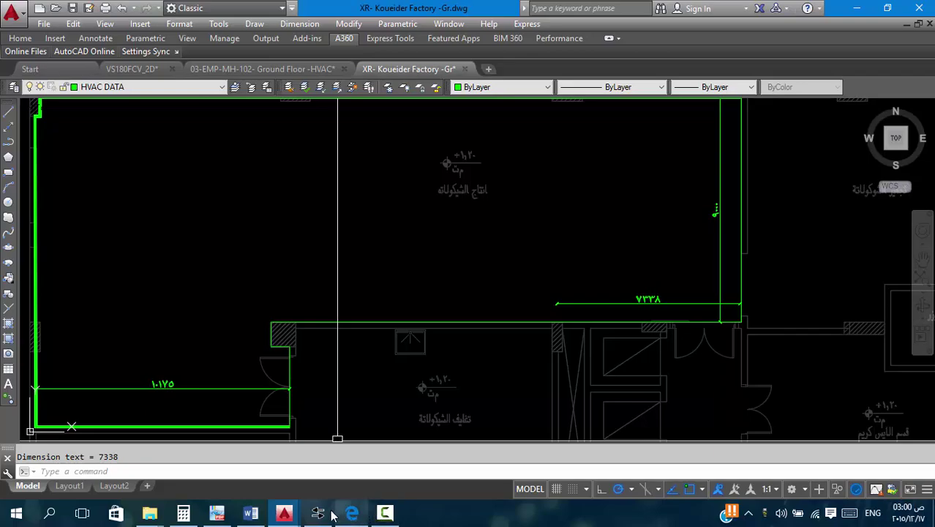
pyautogui.click(251, 513)
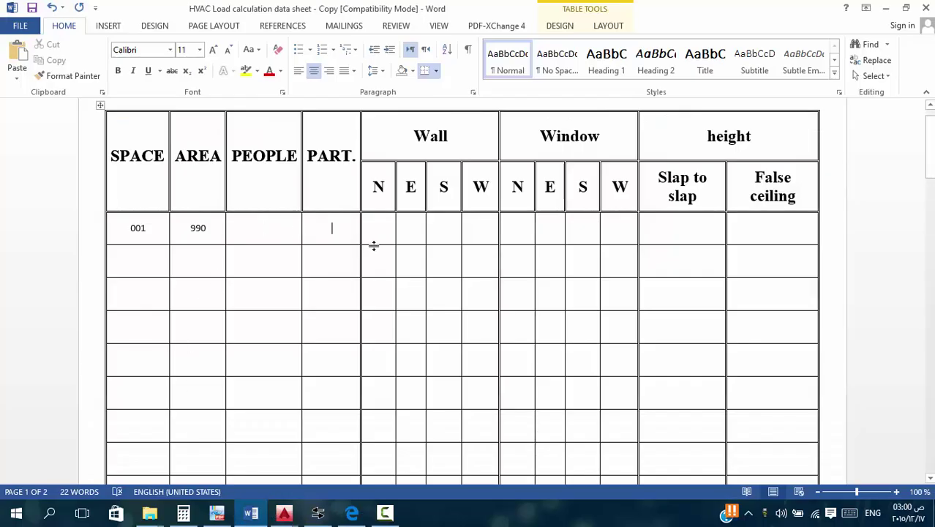
pyautogui.write('950')
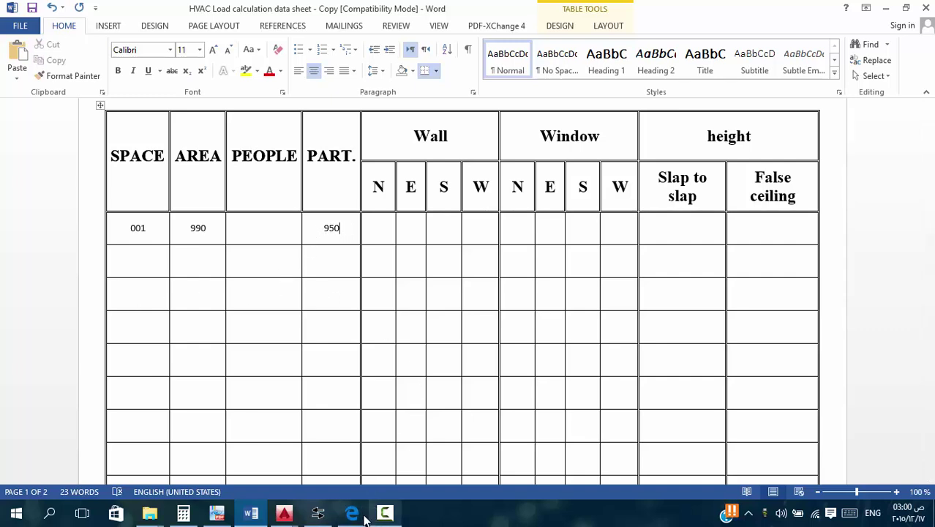
# Switch to the XR- Koueider Factory -Gr drawing in AutoCAD and look over the entire chocolate production hall.
pyautogui.moveTo(291, 515)
pyautogui.click(452, 471)
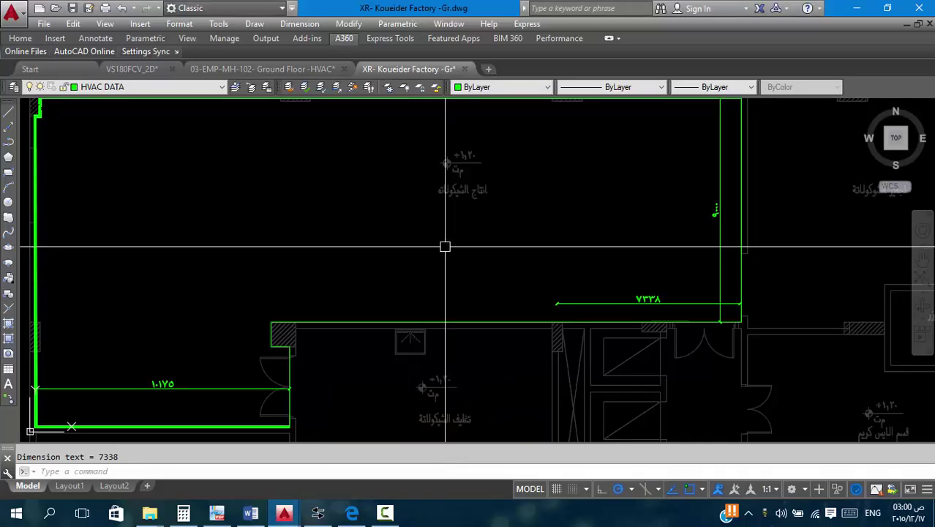
pyautogui.scroll(-3, 508, 316)
pyautogui.scroll(2, 511, 290)
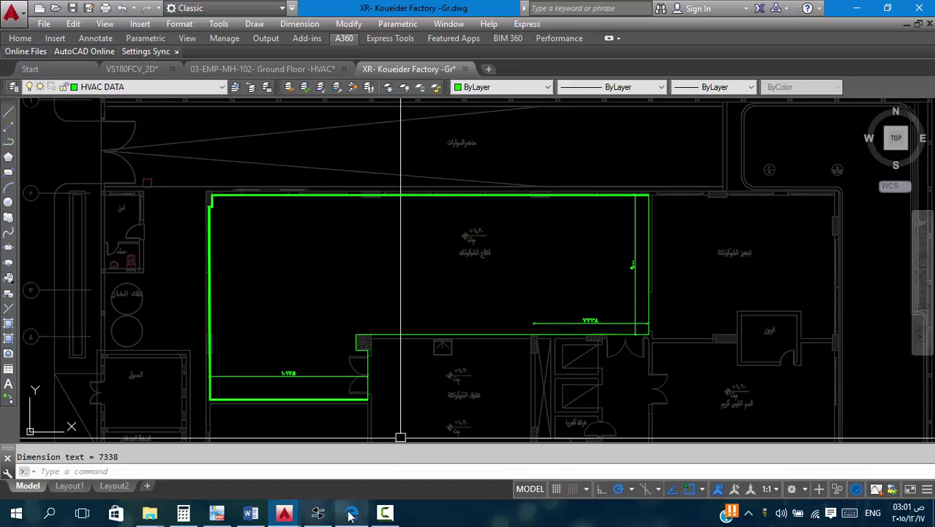
pyautogui.moveTo(295, 517)
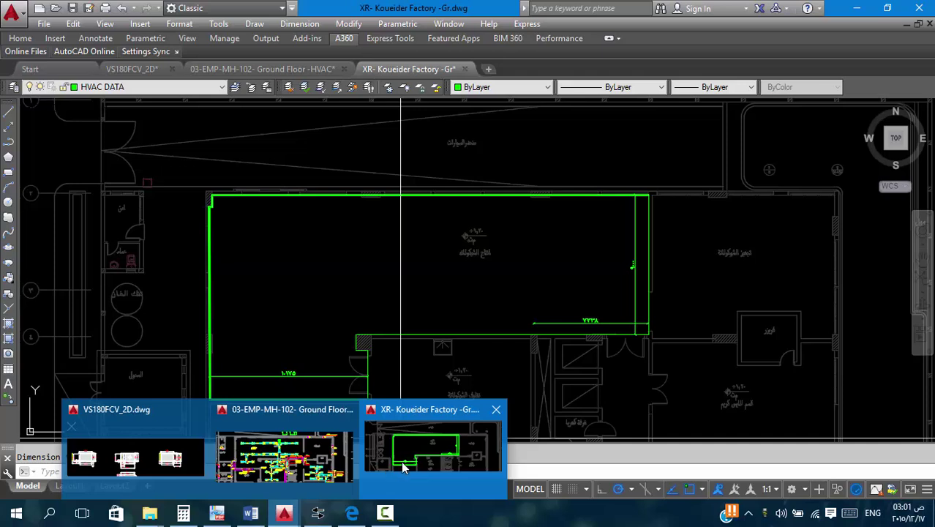
# In the Word data sheet's row below space 001, enter CEILING PART under PEOPLE and 990 under PART.
pyautogui.click(251, 513)
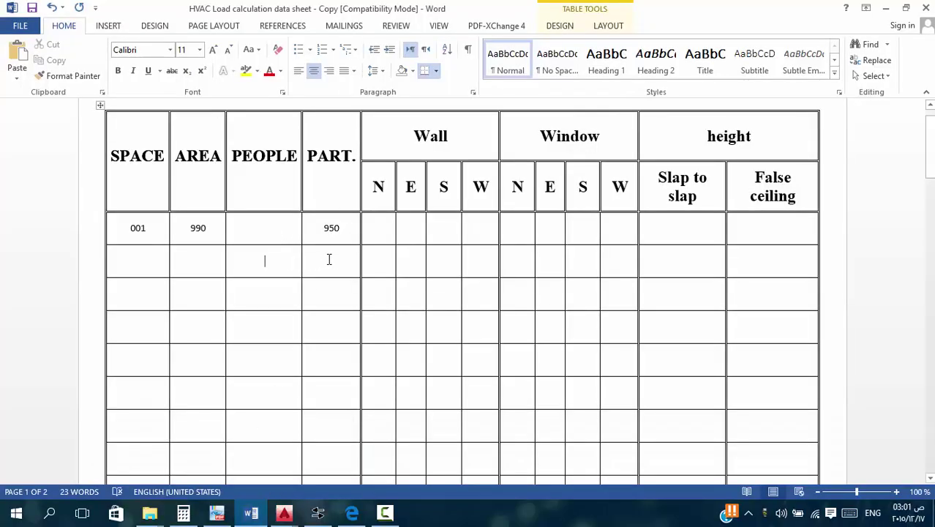
pyautogui.write('0')
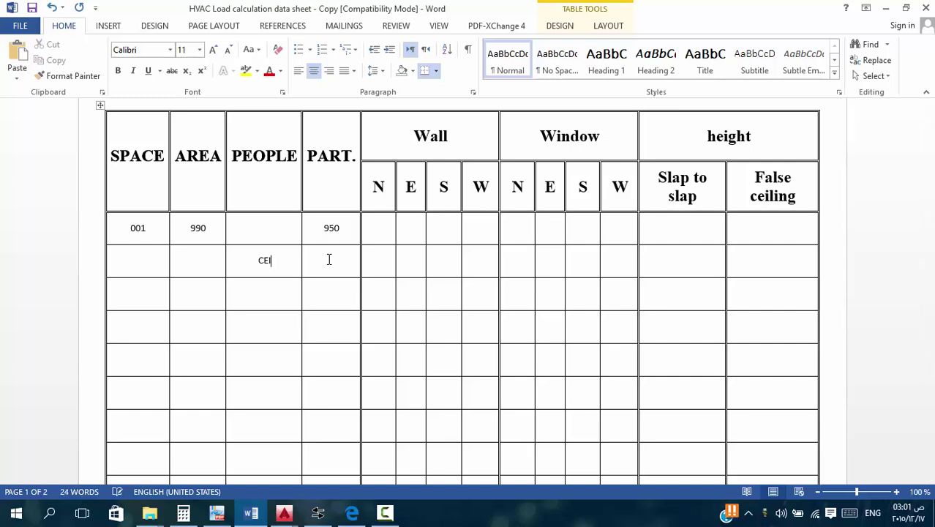
pyautogui.write('EILING PART')
pyautogui.press('Tab')
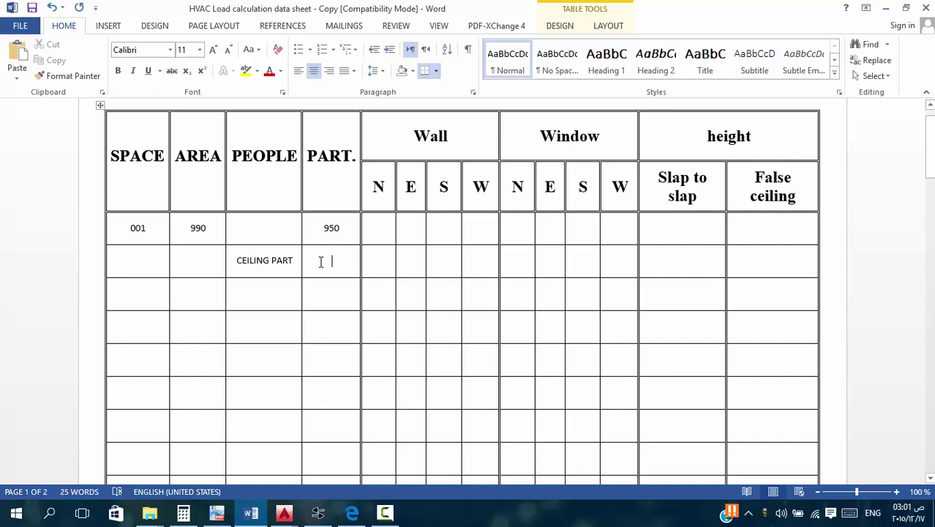
pyautogui.write('990')
# Return to the factory ground-floor drawing in AutoCAD and examine the production hall's partition walls and adjoining rooms.
pyautogui.moveTo(293, 515)
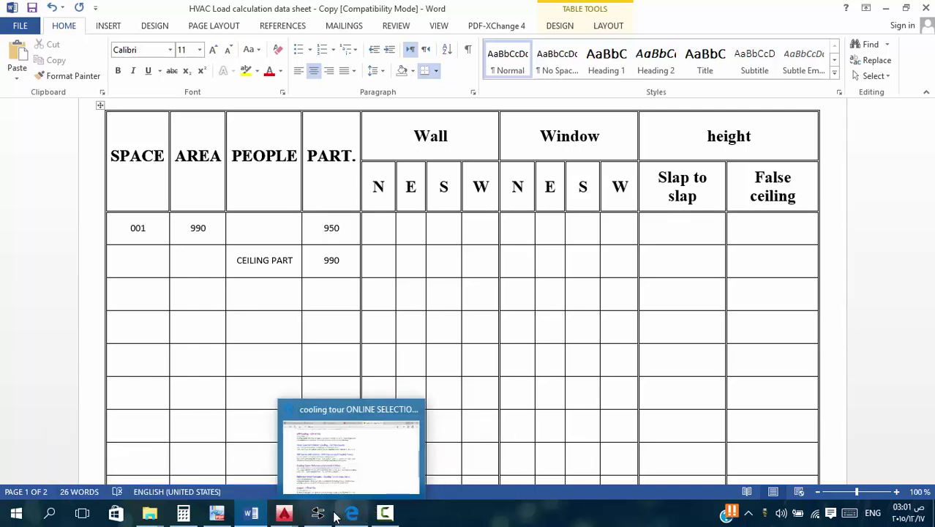
pyautogui.click(433, 463)
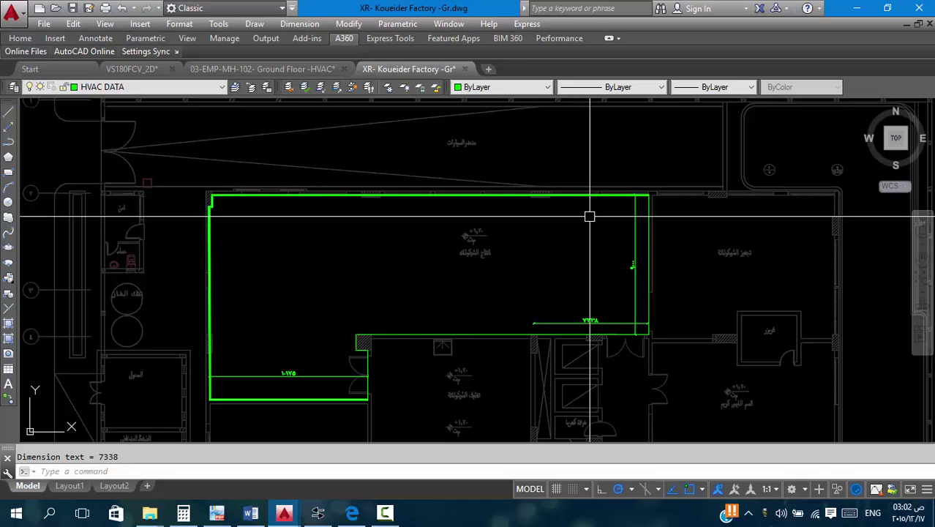
pyautogui.scroll(2, 661, 308)
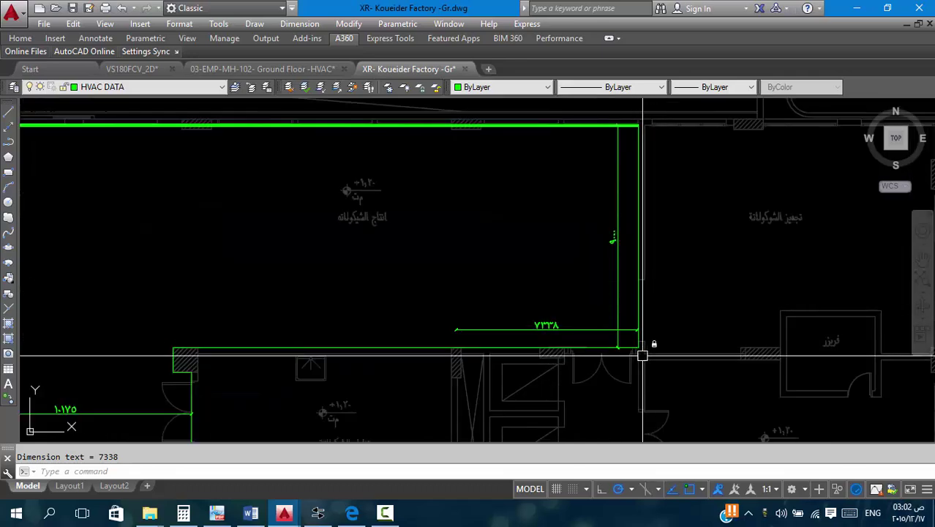
pyautogui.scroll(-2, 661, 306)
pyautogui.scroll(4, 330, 397)
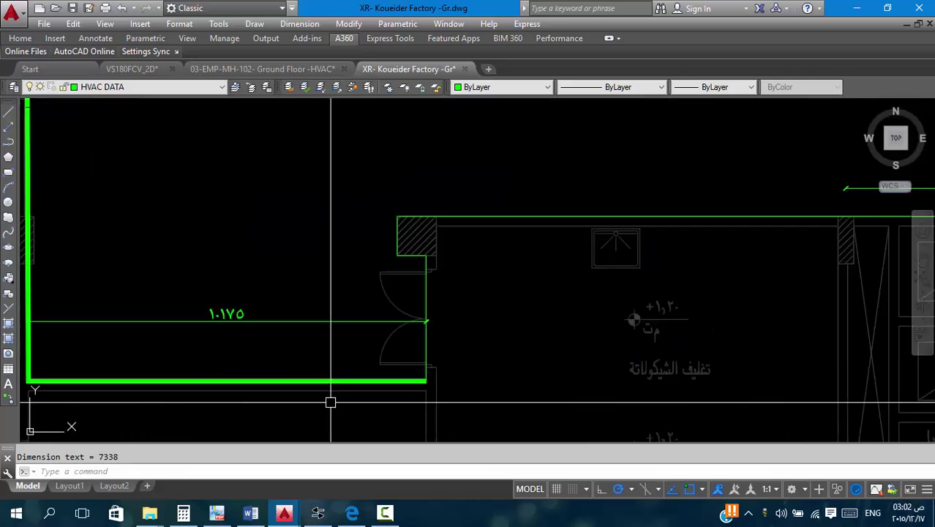
pyautogui.scroll(-2, 252, 348)
pyautogui.scroll(-2, 538, 303)
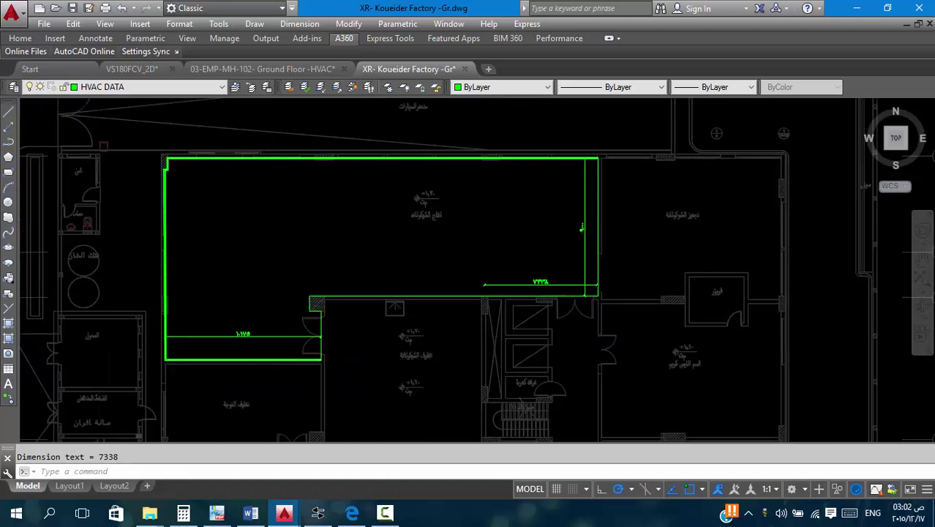
pyautogui.scroll(4, 607, 276)
pyautogui.scroll(-4, 614, 276)
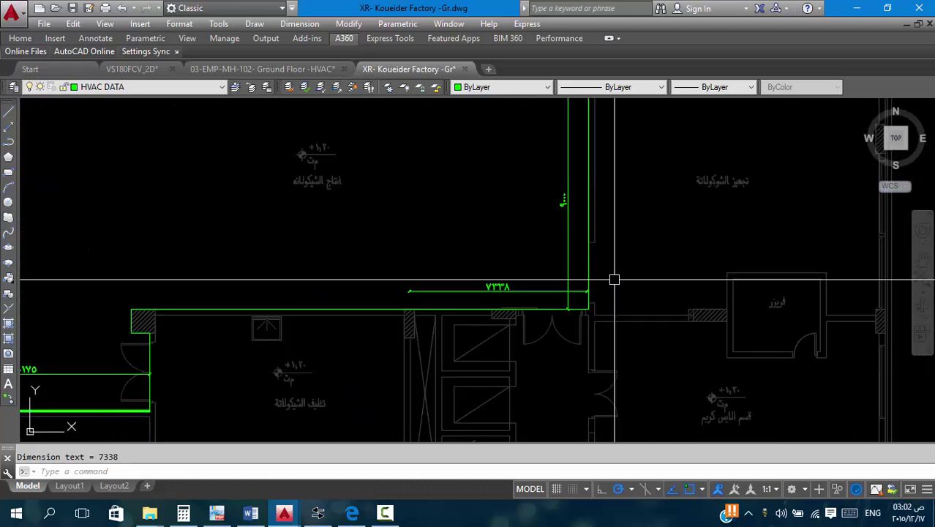
# Add a vertical linear dimension across the opening between the chocolate production hall and the chocolate preparation room.
pyautogui.scroll(4, 616, 276)
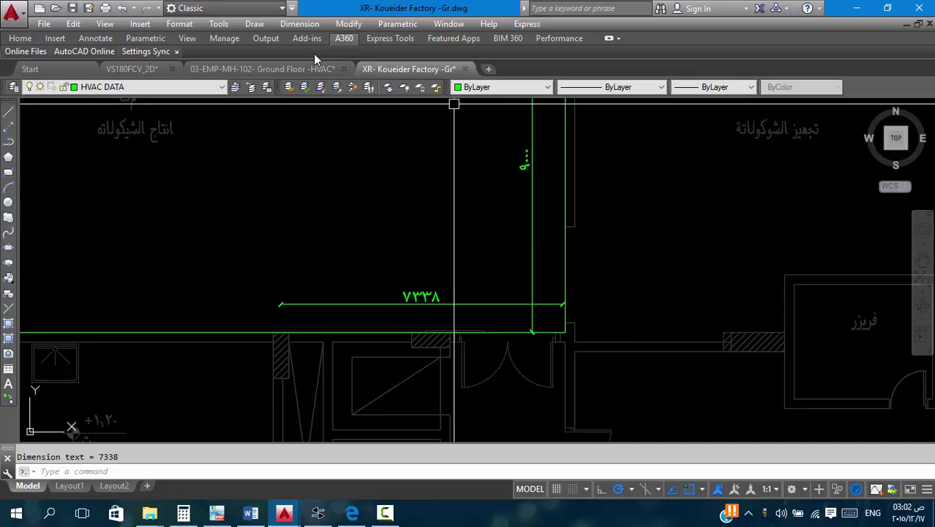
pyautogui.click(299, 23)
pyautogui.click(312, 59)
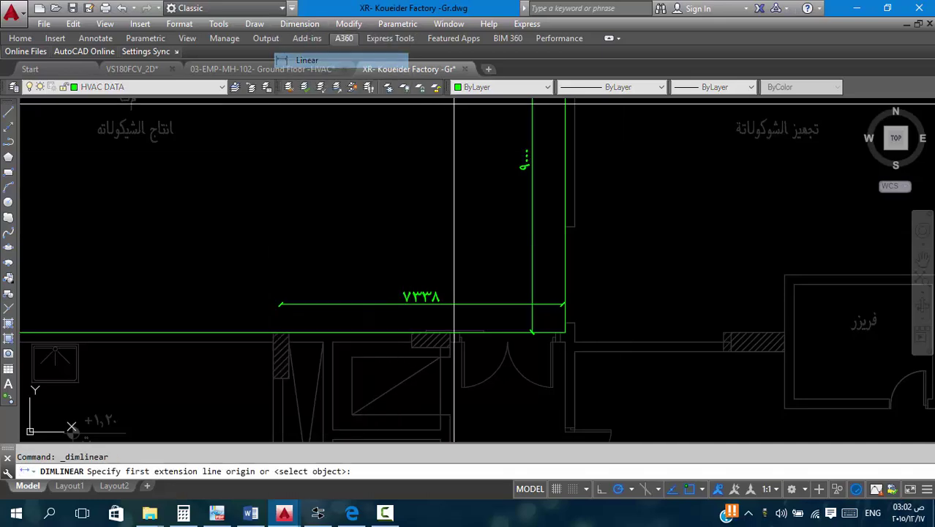
pyautogui.scroll(4, 560, 229)
pyautogui.click(560, 229)
pyautogui.scroll(-3, 562, 219)
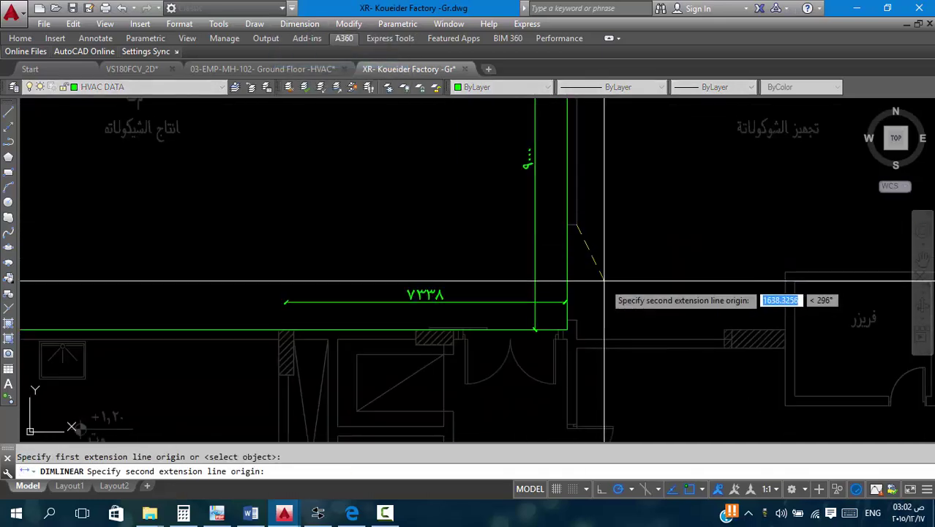
pyautogui.click(577, 323)
pyautogui.click(538, 327)
# Add a horizontal linear dimension across the double door beside the elevators, in the hall's lower wall.
pyautogui.scroll(-3, 726, 242)
pyautogui.scroll(4, 729, 289)
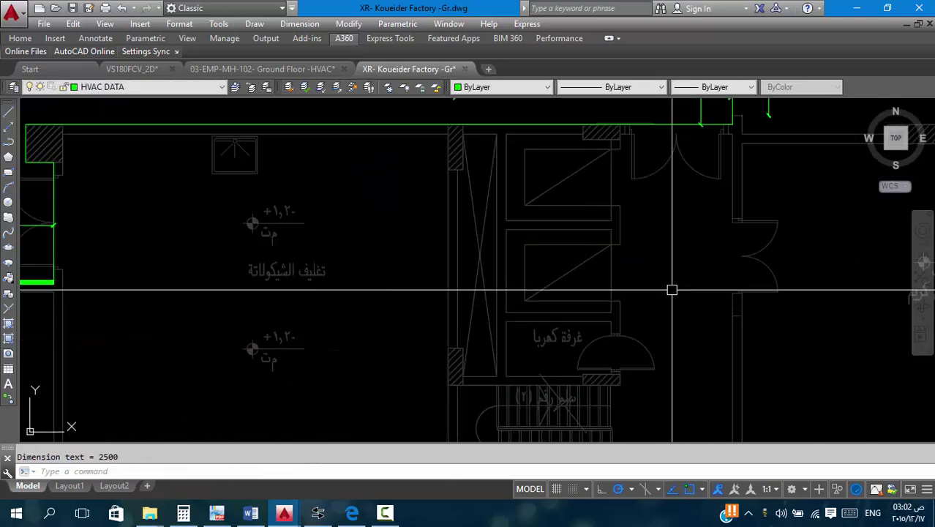
pyautogui.scroll(4, 742, 166)
pyautogui.press('Return')
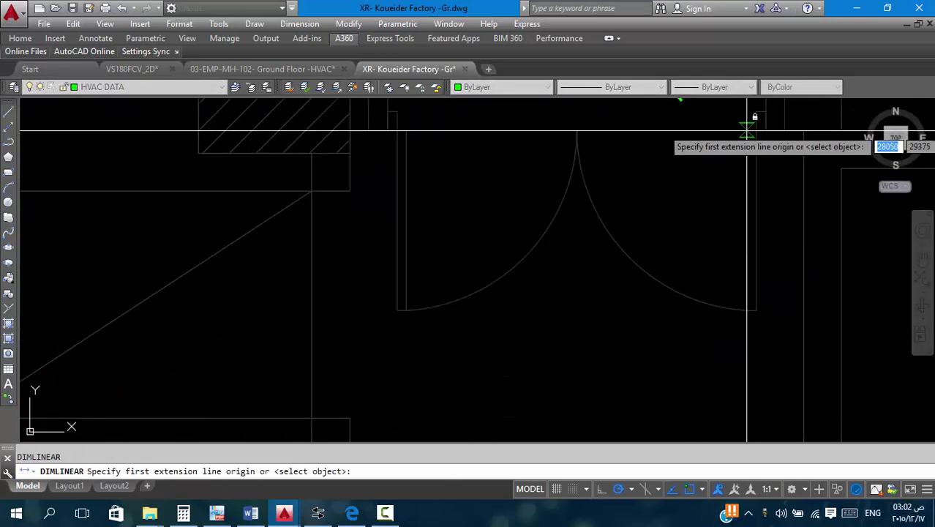
pyautogui.click(759, 124)
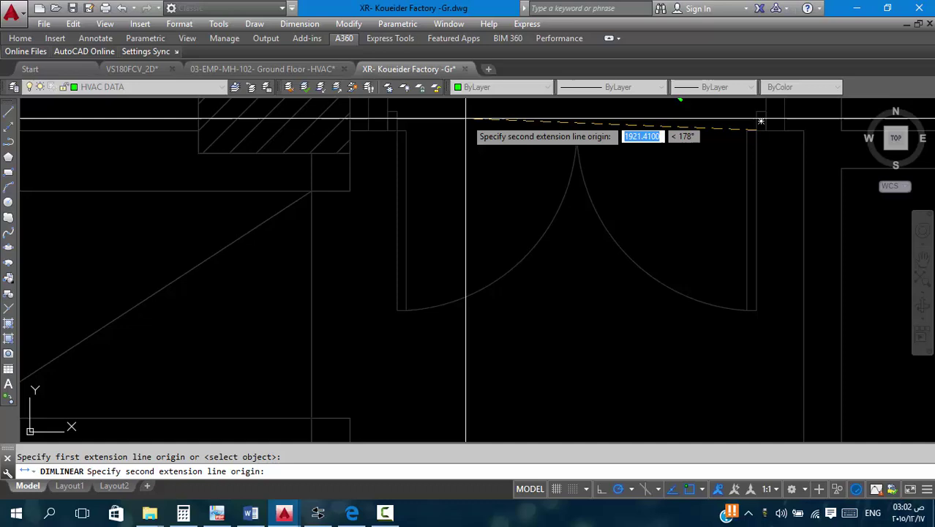
pyautogui.click(406, 130)
pyautogui.scroll(-2, 397, 219)
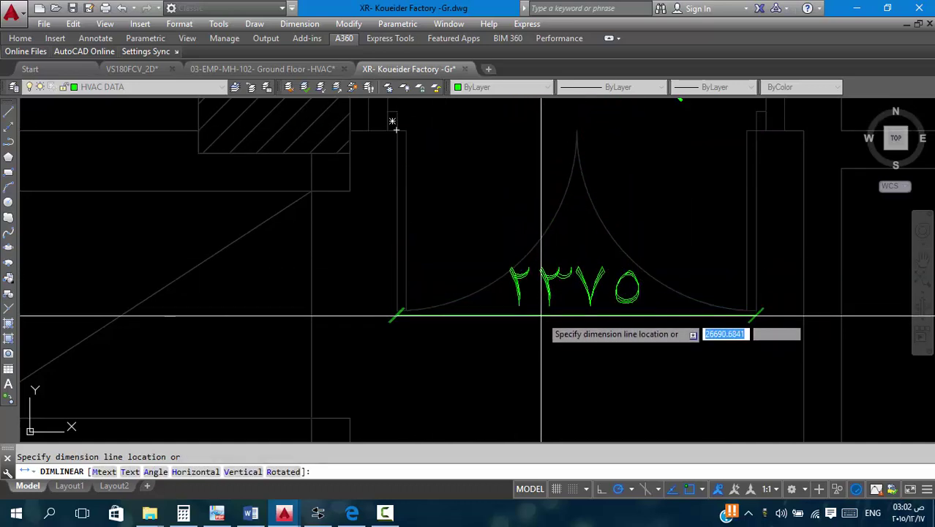
pyautogui.click(513, 318)
# Add a vertical linear dimension across the double door between the production hall and the chocolate packaging room.
pyautogui.scroll(-3, 658, 365)
pyautogui.scroll(-2, 657, 365)
pyautogui.scroll(4, 533, 382)
pyautogui.scroll(3, 397, 401)
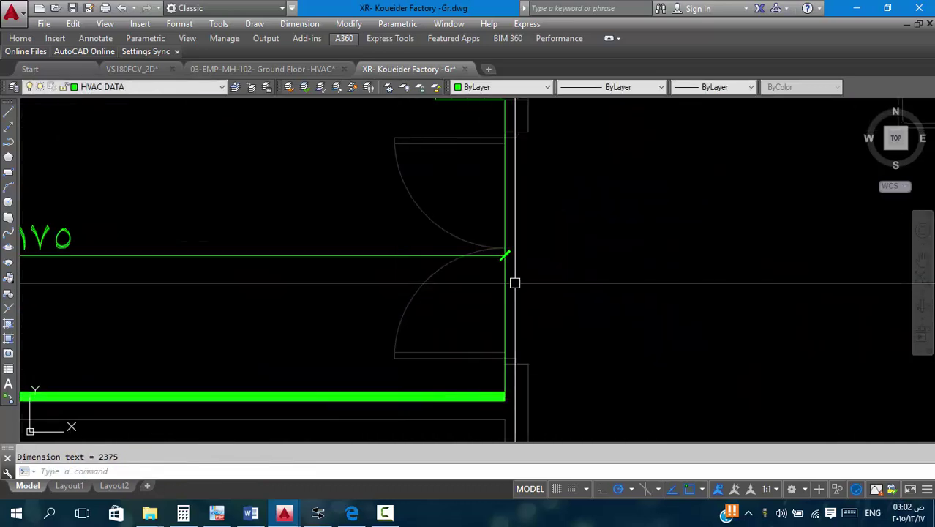
pyautogui.press('Return')
pyautogui.click(511, 133)
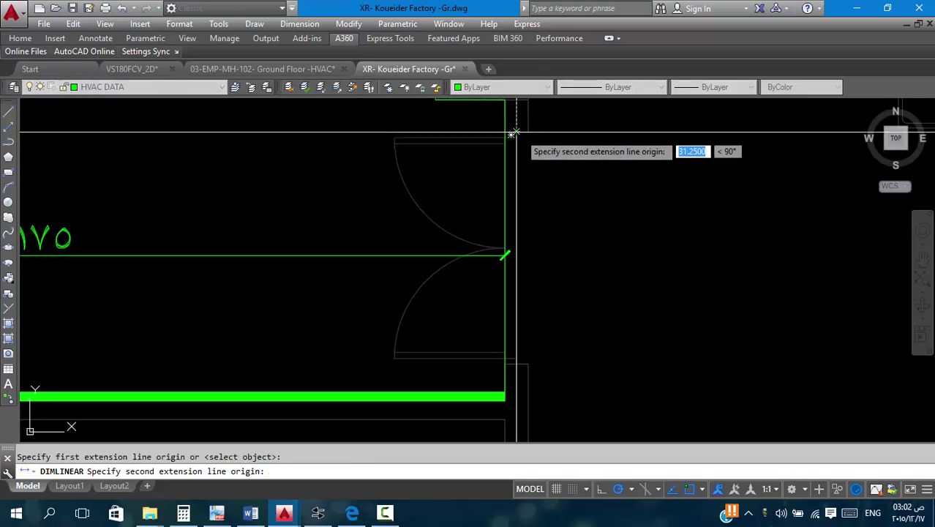
pyautogui.click(512, 360)
pyautogui.click(637, 282)
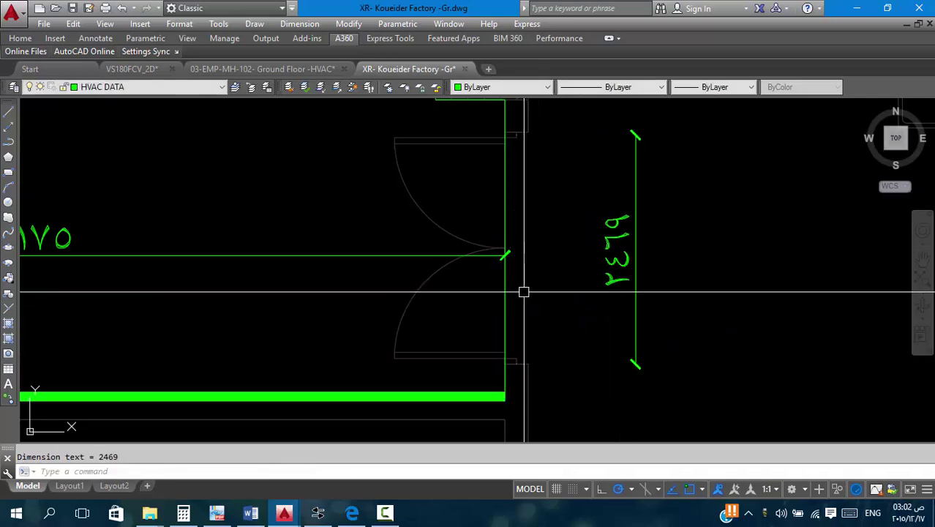
# Check the three door dimensions around the hall, then switch to Calculator and add the widths 2.5 + 2.4 + 2.5.
pyautogui.scroll(-4, 542, 300)
pyautogui.scroll(2, 673, 272)
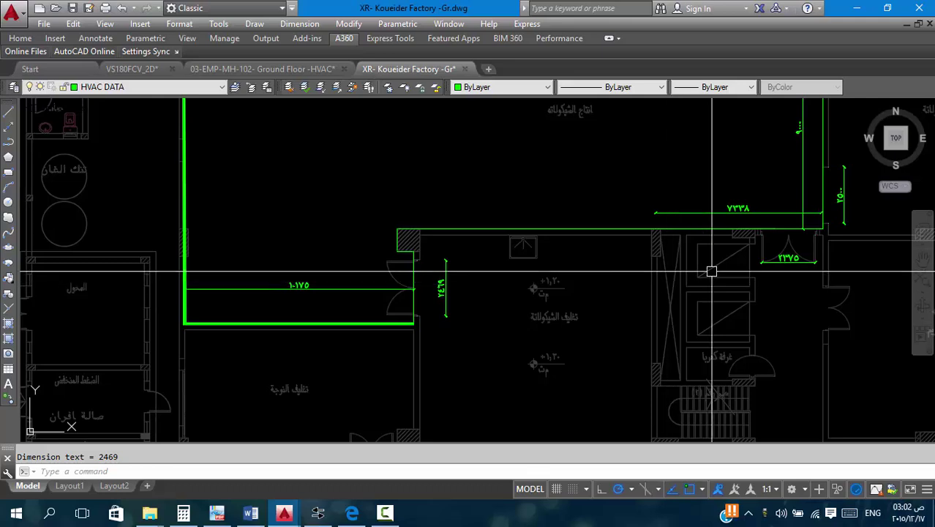
pyautogui.scroll(1, 711, 270)
pyautogui.scroll(-4, 459, 317)
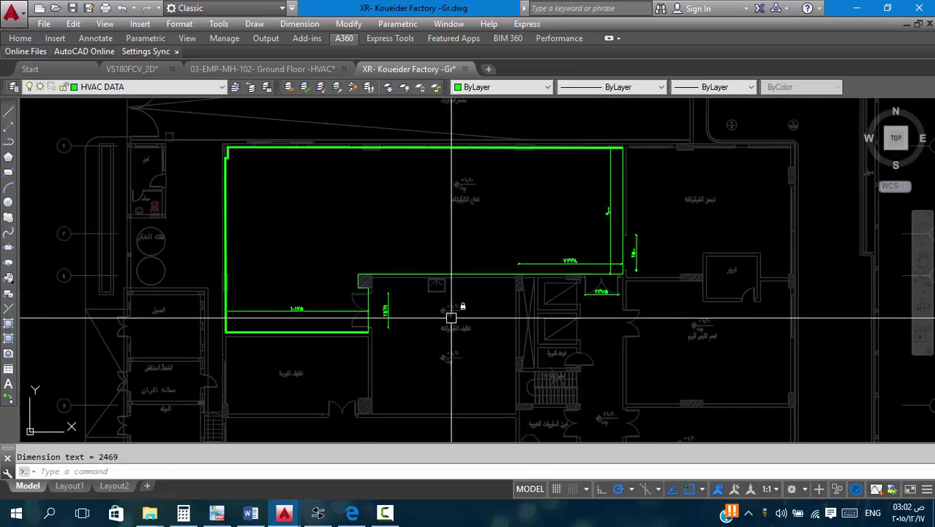
pyautogui.scroll(2, 610, 296)
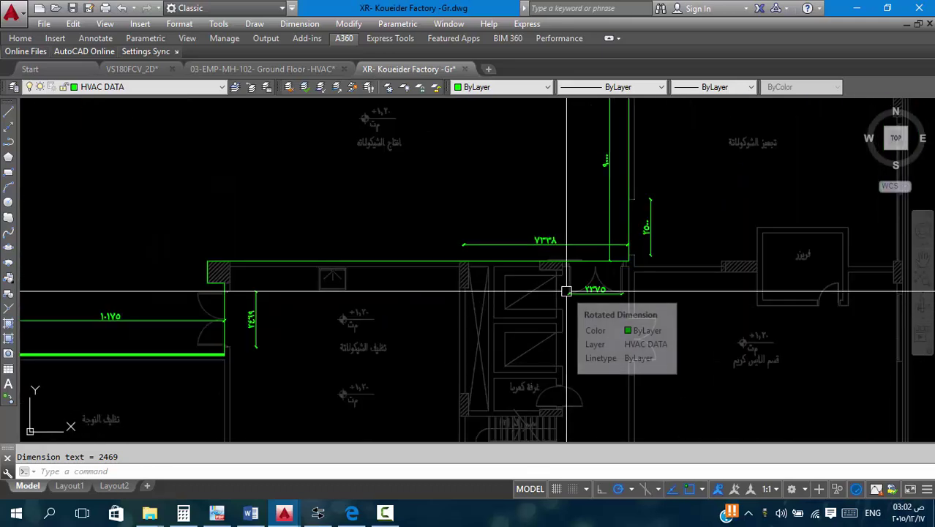
pyautogui.scroll(2, 566, 291)
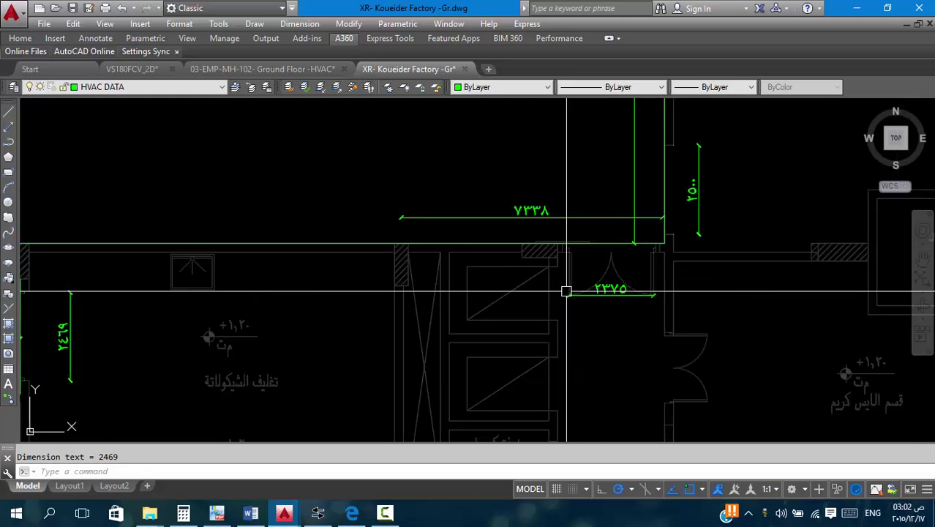
pyautogui.click(191, 513)
pyautogui.moveTo(428, 62); pyautogui.dragTo(369, 67)
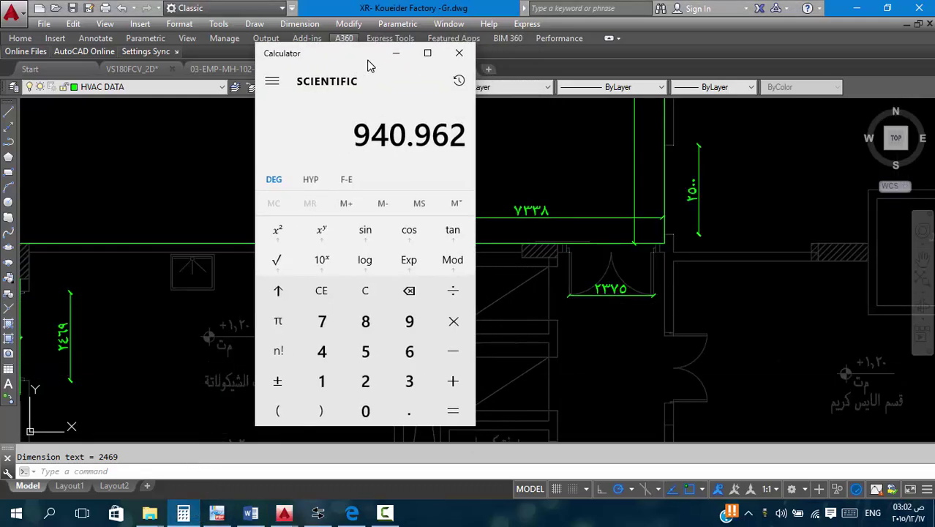
pyautogui.write('2.5')
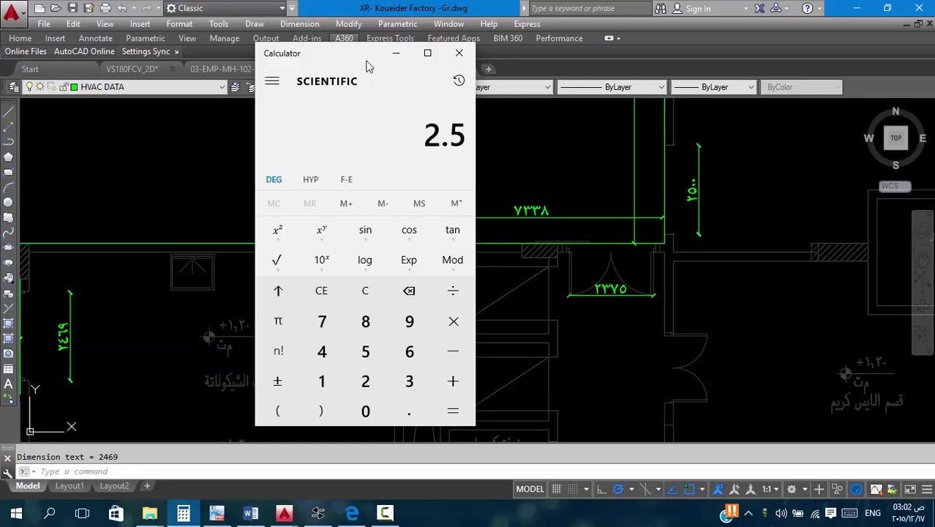
pyautogui.write('2.4+')
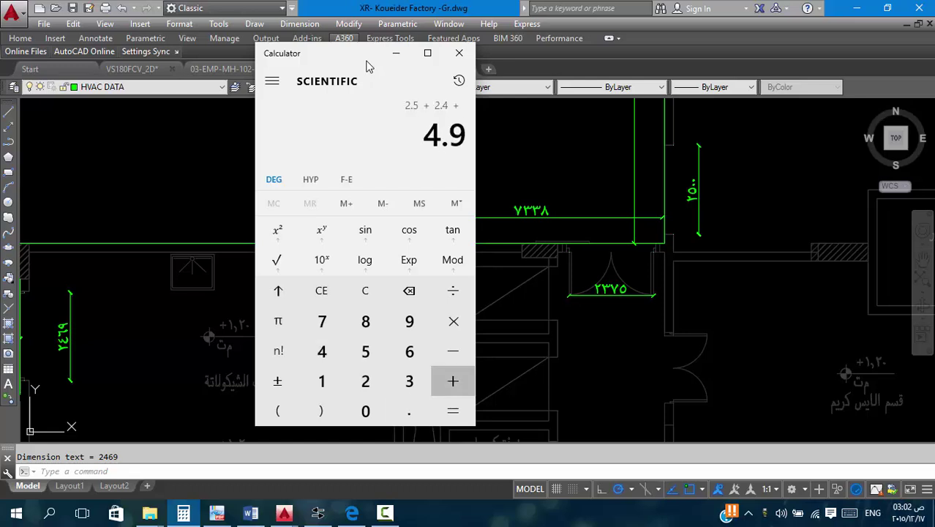
pyautogui.write('2.5=')
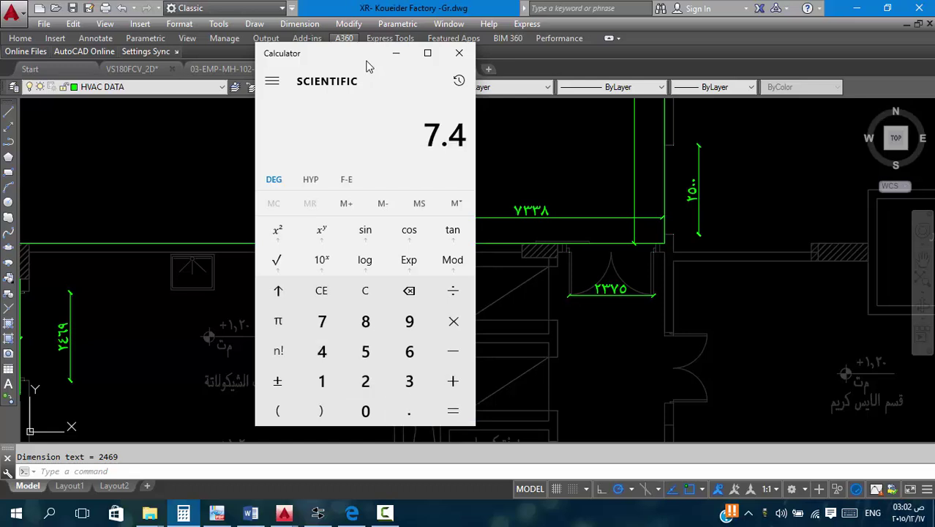
# Multiply the total door width by 2.2 and the resulting area by 10.76, then minimize Calculator.
pyautogui.write('2')
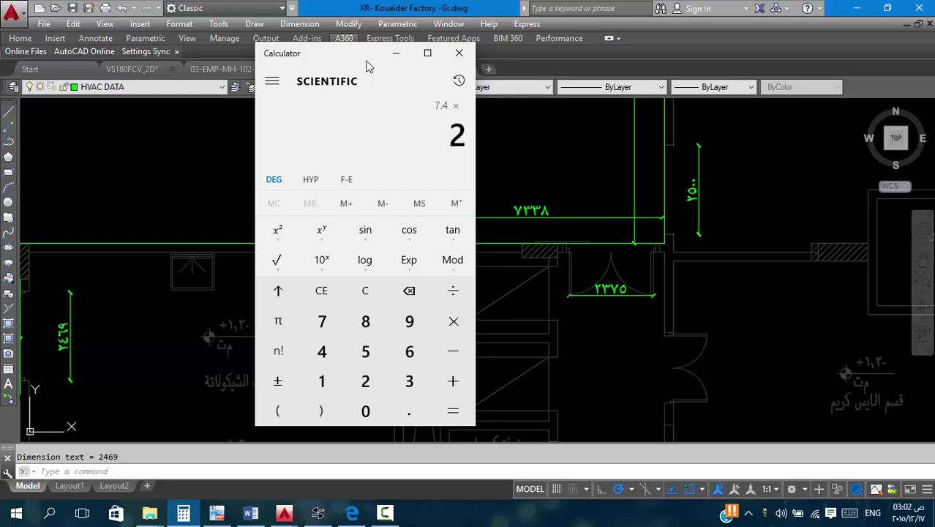
pyautogui.write('.2')
pyautogui.write('=')
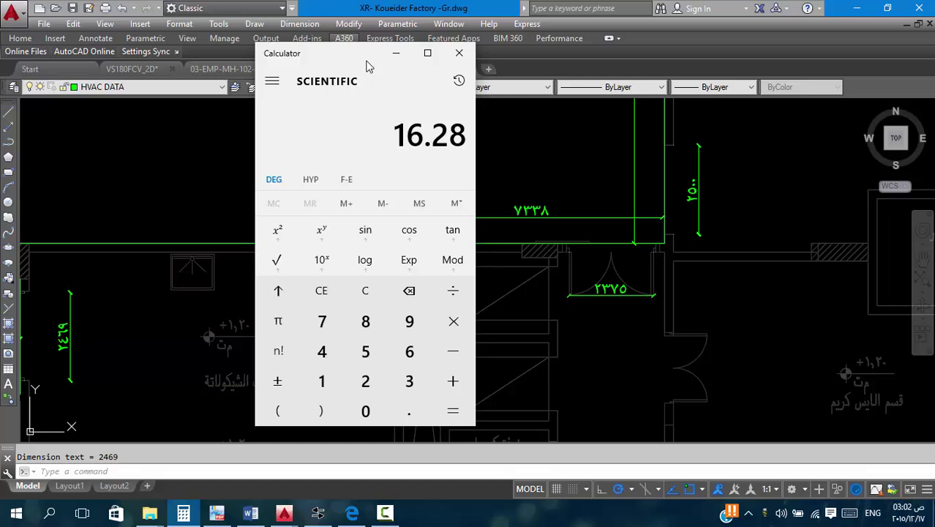
pyautogui.write('*10.76=')
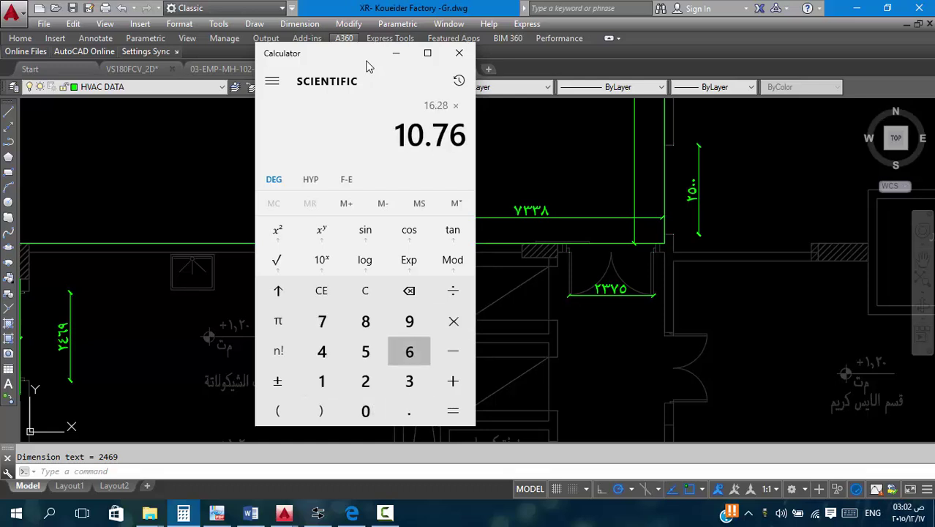
pyautogui.click(405, 58)
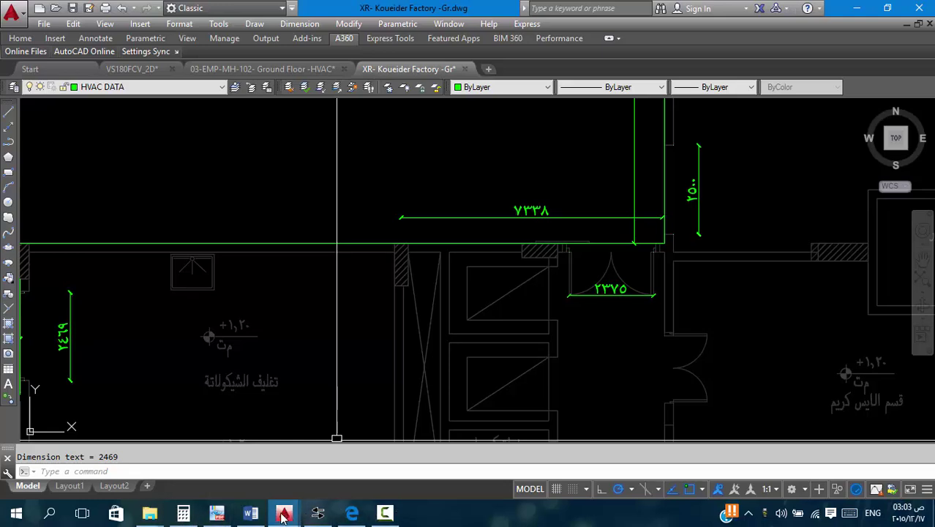
# Switch to the HVAC data sheet in Word and enter DOOR PARTITION with 180 under PART. in the row below CEILING PART.
pyautogui.click(251, 513)
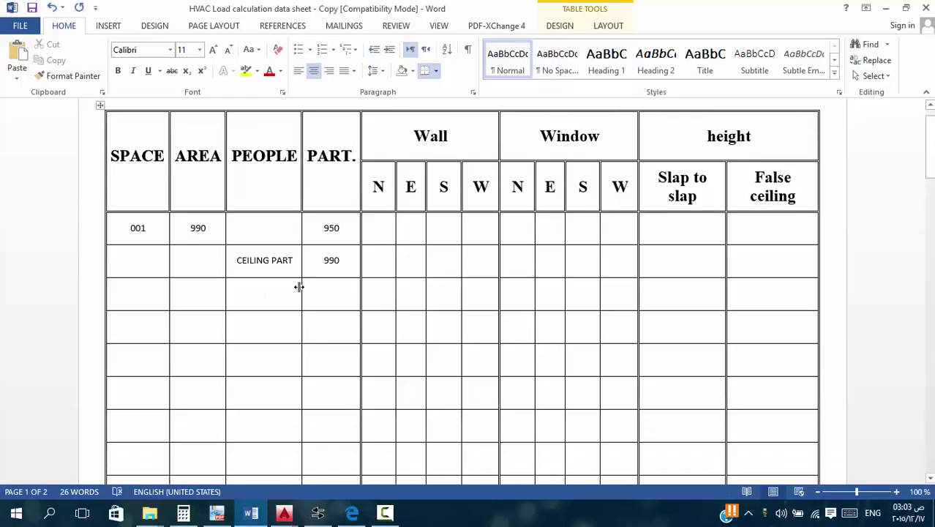
pyautogui.write('DOOR PART')
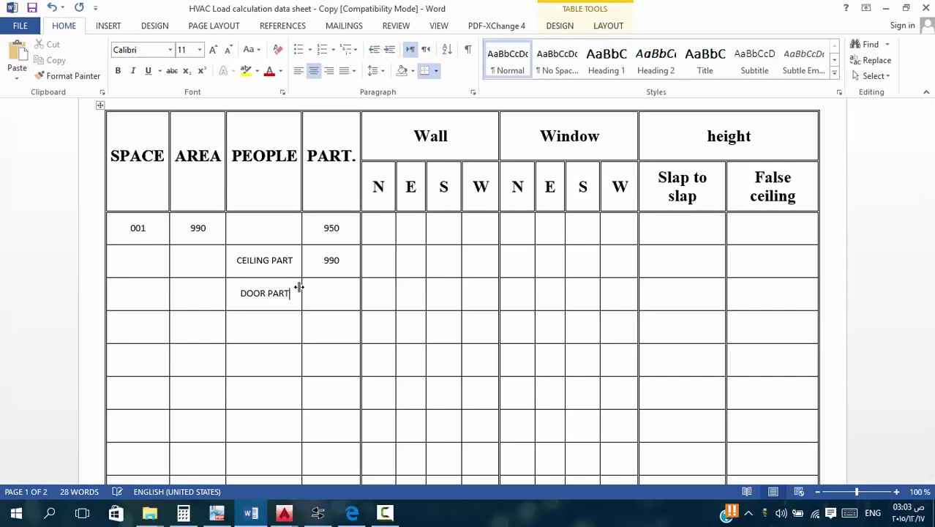
pyautogui.write('ITION')
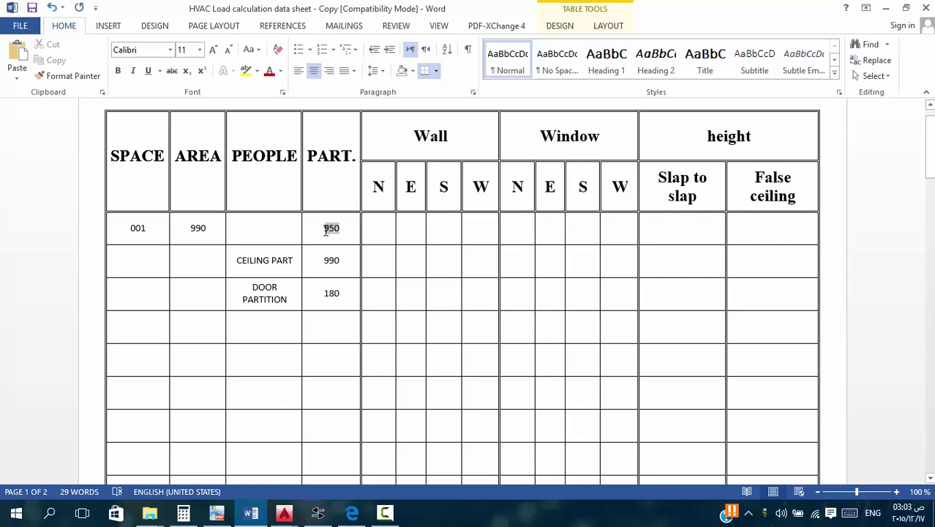
# Switch to Calculator and subtract the door partition area from space 001's PART. value: 950 - 180.
pyautogui.moveTo(326, 230); pyautogui.dragTo(326, 233)
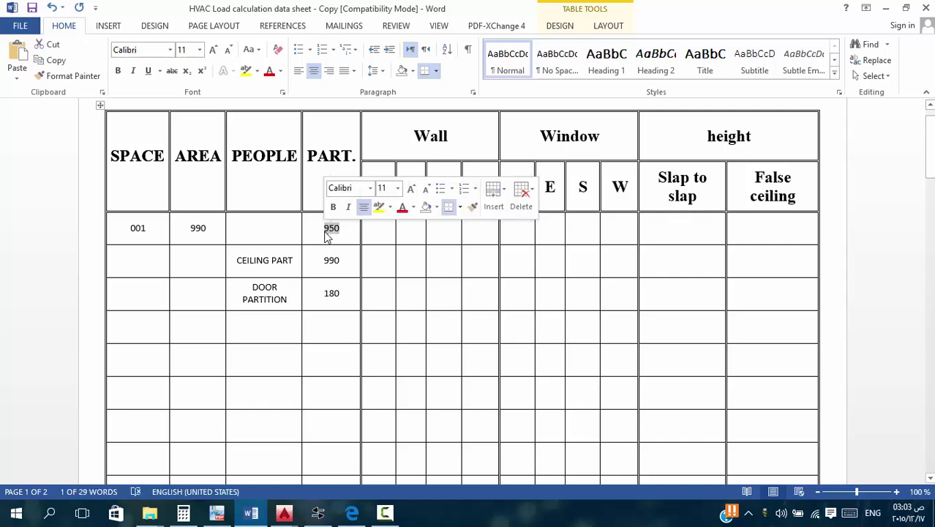
pyautogui.click(183, 514)
pyautogui.moveTo(329, 67); pyautogui.dragTo(561, 68)
pyautogui.press('9')
pyautogui.press('0')
pyautogui.press('-')
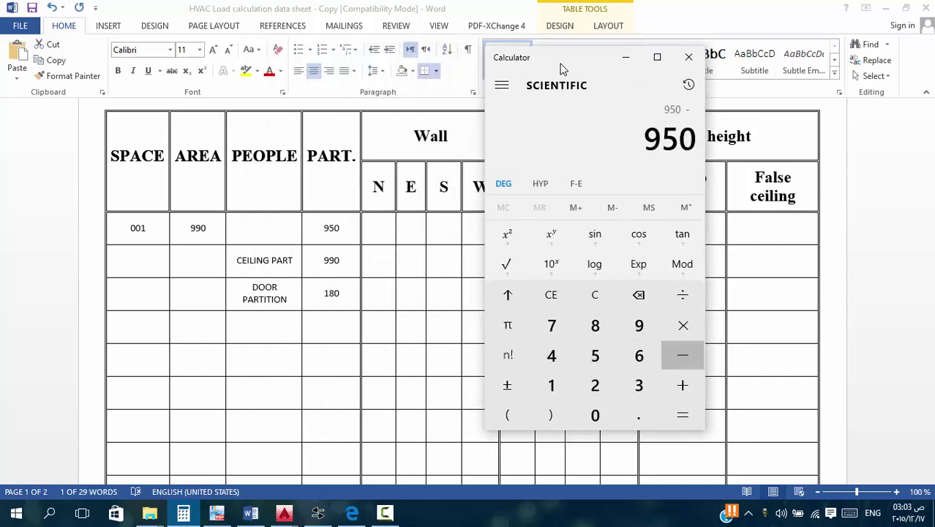
pyautogui.write('180')
pyautogui.press('Return')
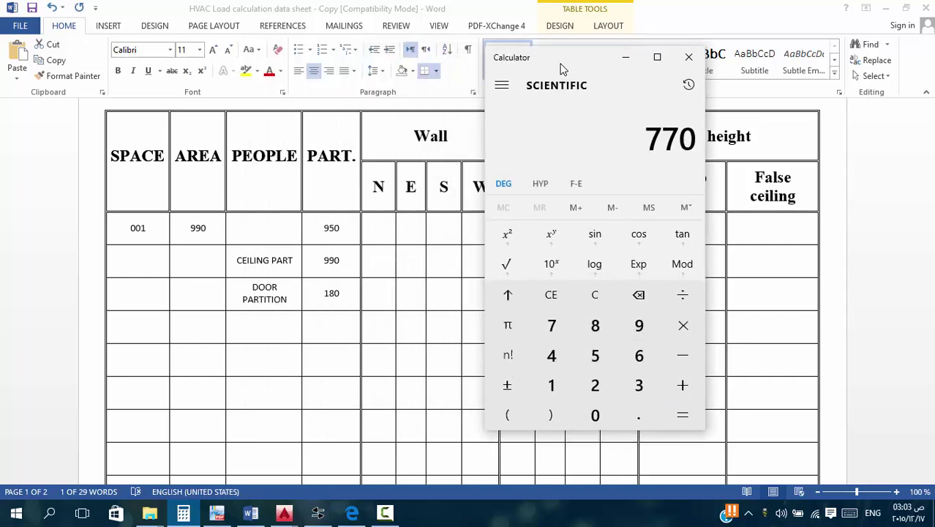
# Return to the Word data sheet and change the PART. value of space 001 to 770.
pyautogui.click(342, 231)
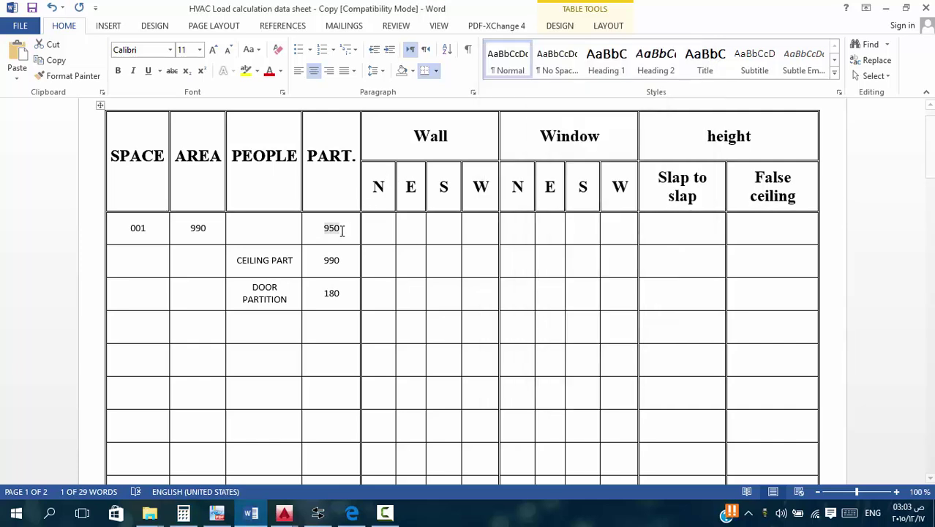
pyautogui.doubleClick(338, 229)
pyautogui.click(342, 230)
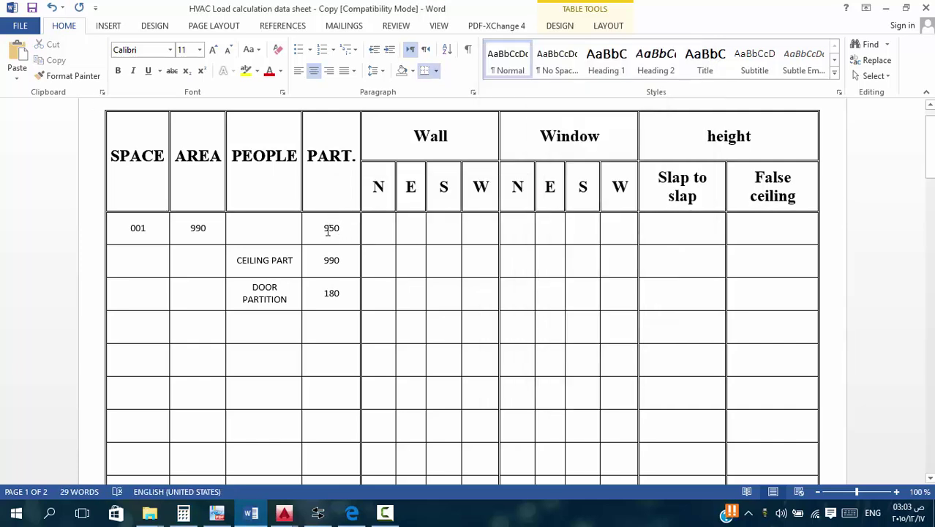
pyautogui.doubleClick(330, 230)
pyautogui.write('770')
# Switch to the XR- Koueider Factory -Gr drawing in AutoCAD and examine the hall's outer walls relative to the north arrow.
pyautogui.moveTo(291, 515)
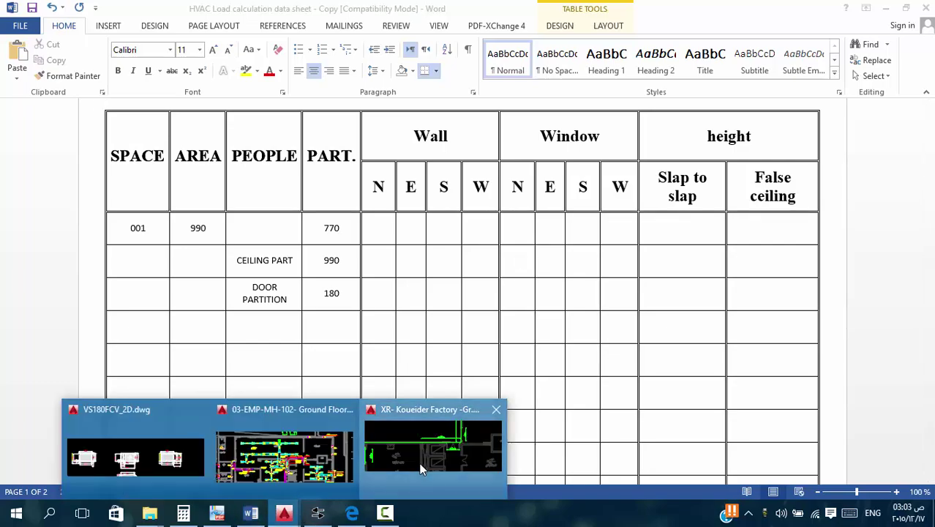
pyautogui.click(425, 445)
pyautogui.scroll(1, 405, 268)
pyautogui.scroll(3, 324, 274)
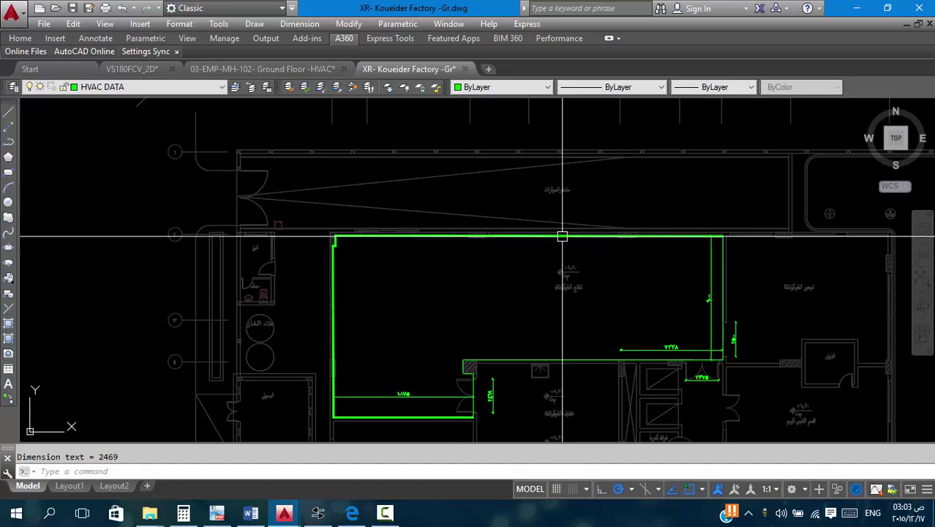
pyautogui.scroll(-3, 468, 274)
pyautogui.scroll(-1, 513, 244)
pyautogui.scroll(1, 439, 240)
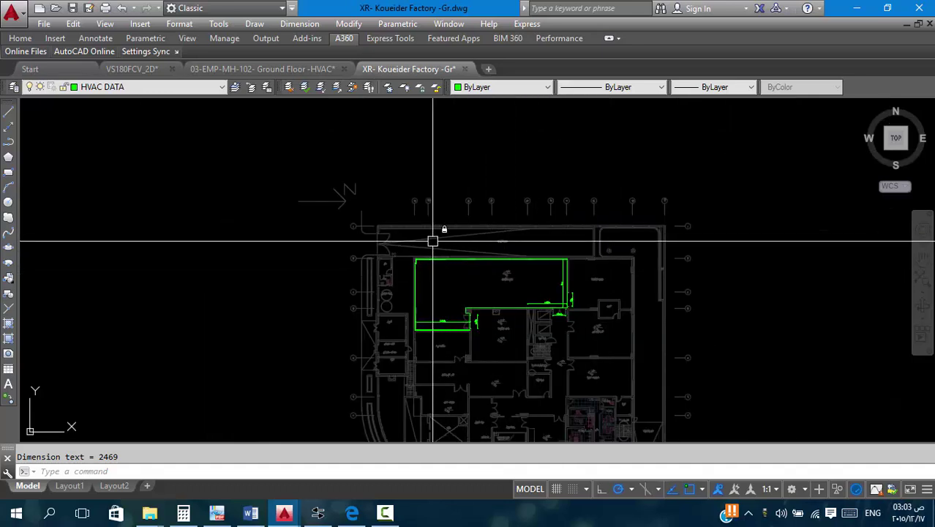
pyautogui.scroll(4, 524, 246)
pyautogui.scroll(-2, 544, 253)
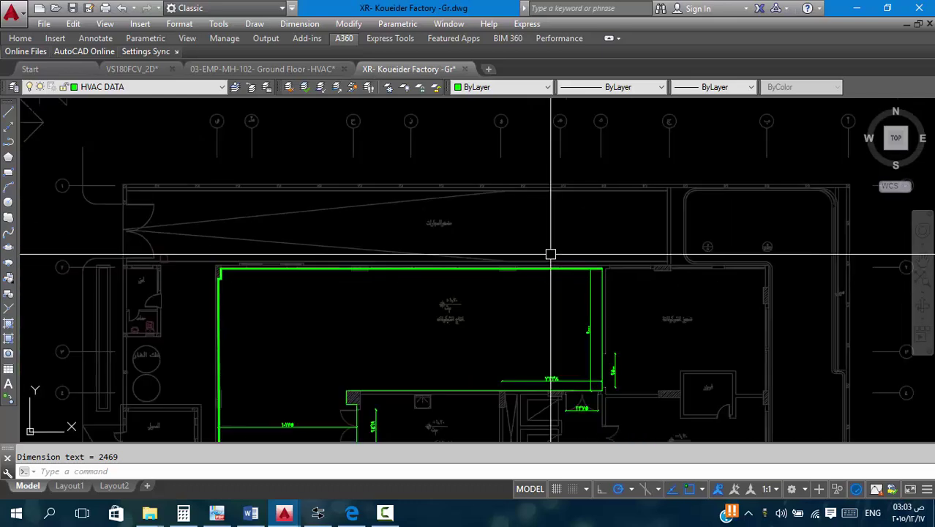
pyautogui.scroll(-2, 512, 313)
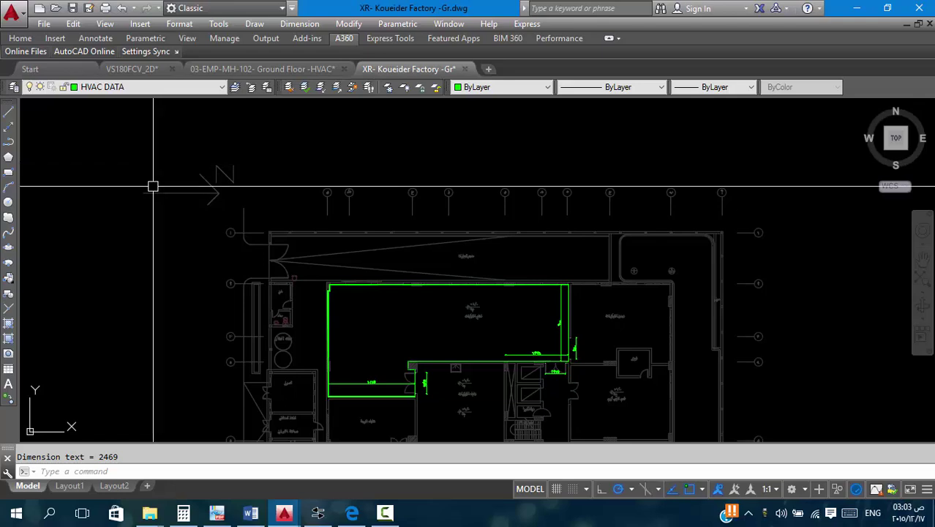
# Add a linear dimension along the hall's long upper outer wall, corner to corner, with the dimension line inside the hall.
pyautogui.scroll(2, 442, 328)
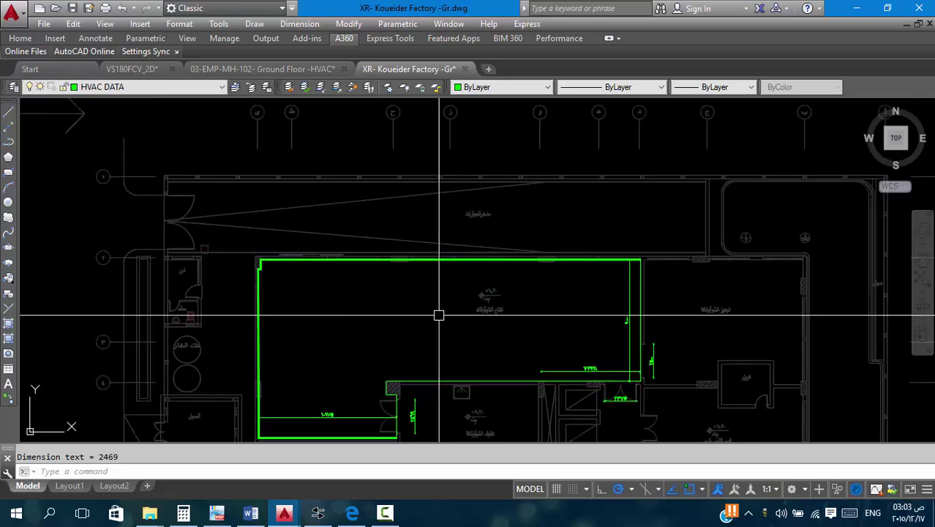
pyautogui.click(300, 24)
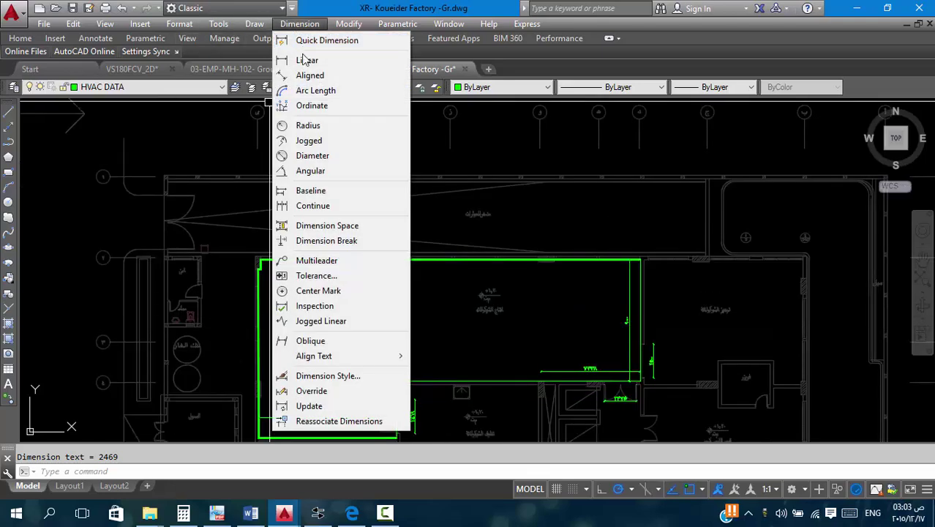
pyautogui.click(304, 58)
pyautogui.scroll(3, 247, 274)
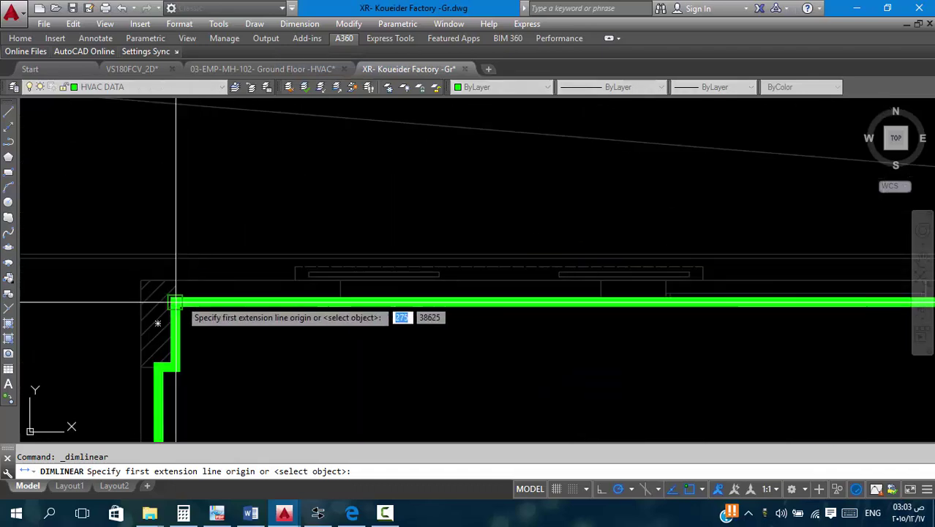
pyautogui.click(168, 301)
pyautogui.scroll(-4, 136, 268)
pyautogui.scroll(5, 343, 304)
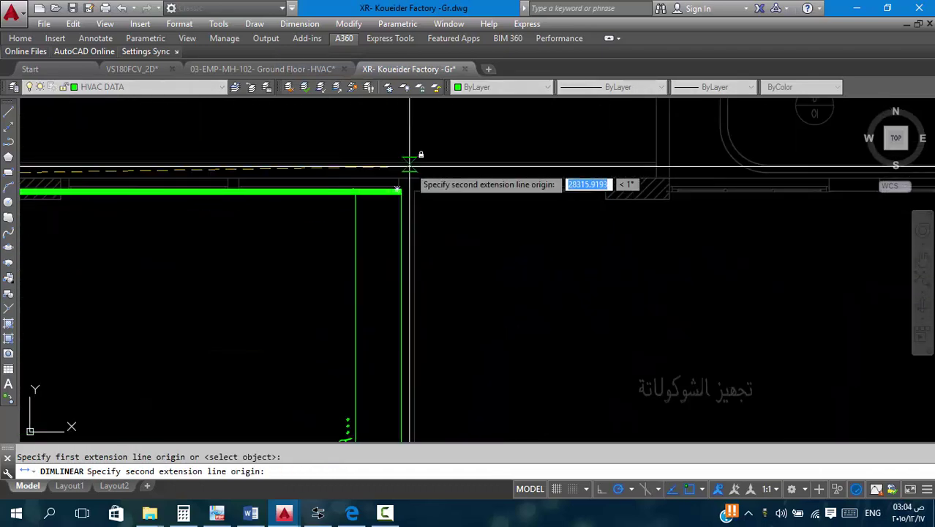
pyautogui.click(396, 191)
pyautogui.scroll(-3, 393, 271)
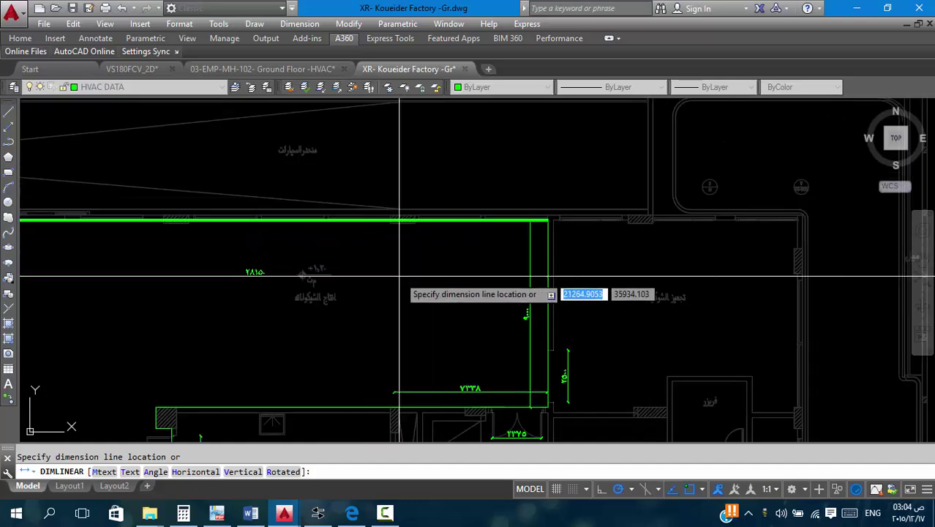
pyautogui.click(392, 259)
pyautogui.scroll(5, 301, 261)
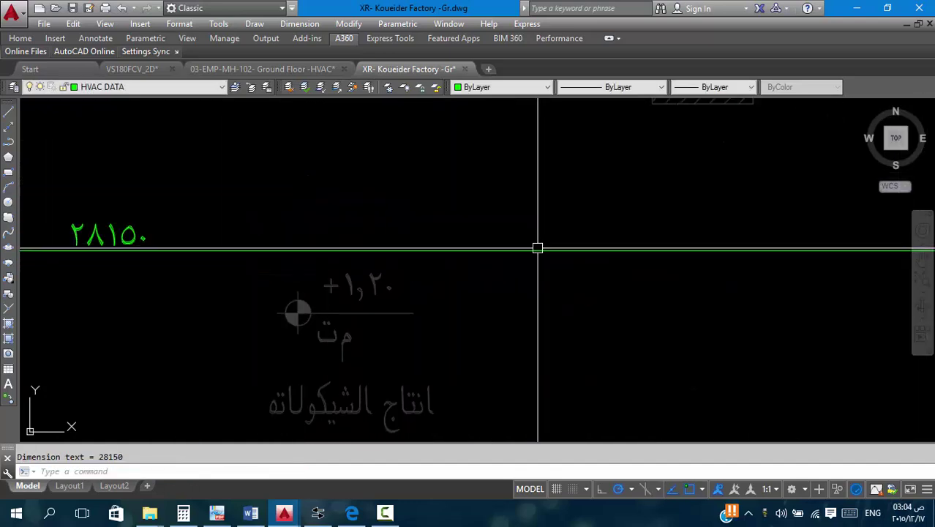
pyautogui.scroll(-5, 638, 281)
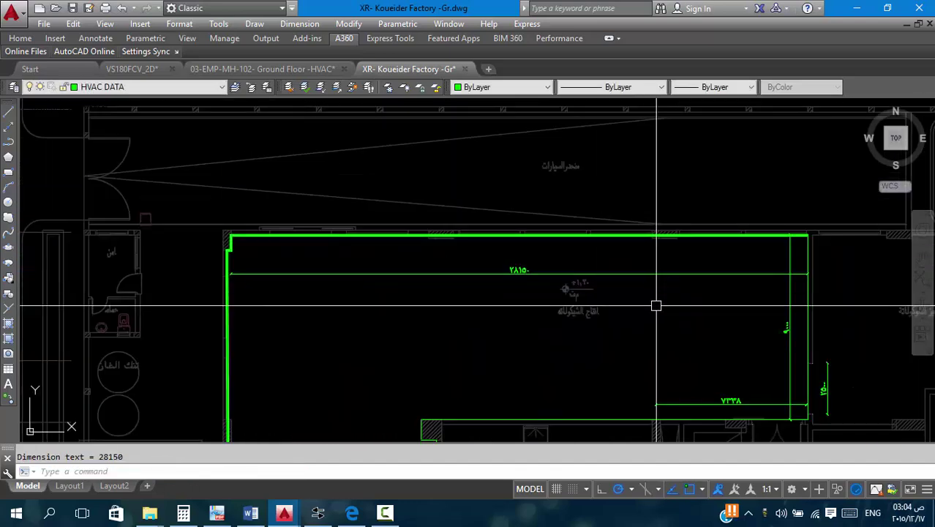
pyautogui.scroll(2, 556, 306)
pyautogui.scroll(-4, 597, 311)
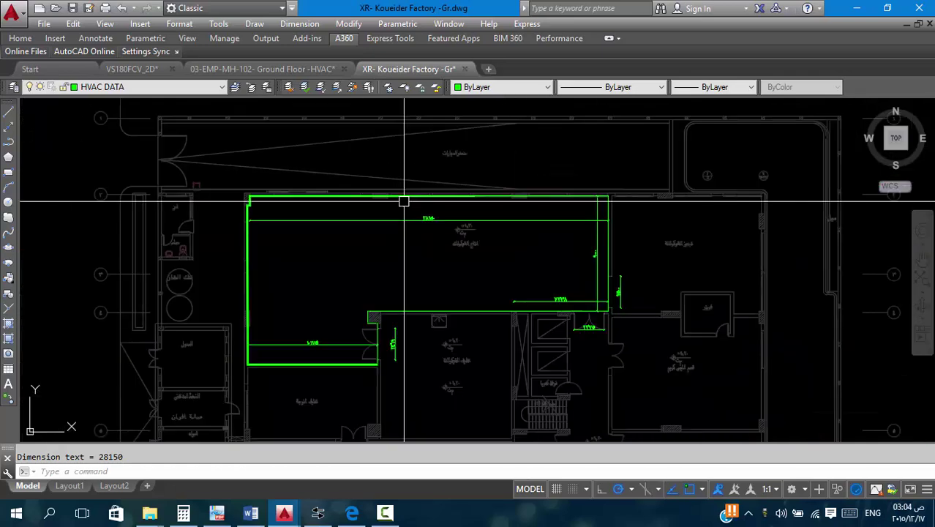
# Open Calculator, compute the long outer wall's area as 28.15 × 3.3 × 10.76, and close Calculator.
pyautogui.click(196, 513)
pyautogui.write('28.15')
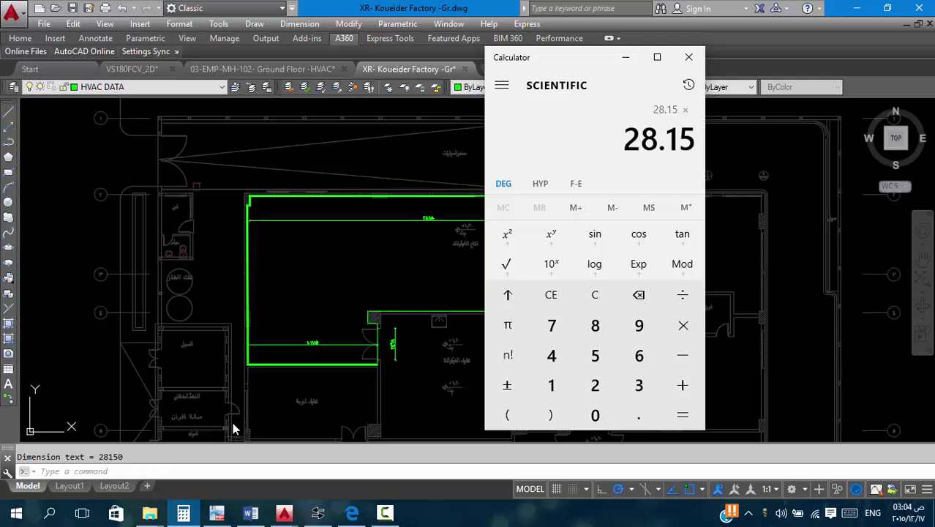
pyautogui.write('3')
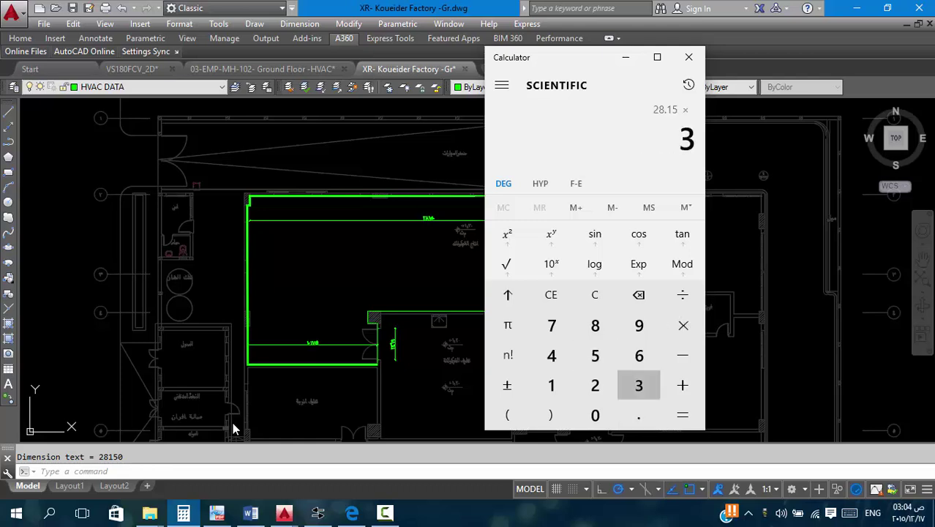
pyautogui.write('.3')
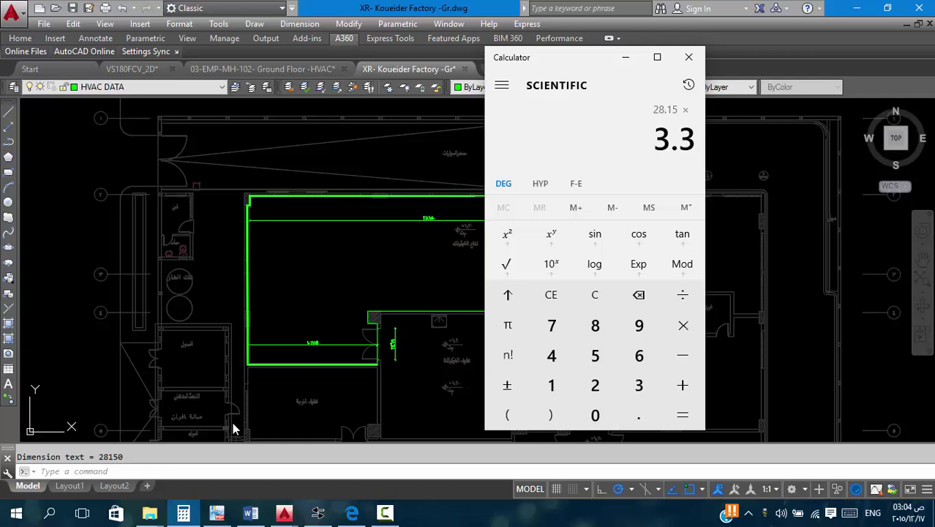
pyautogui.write('*10.76')
pyautogui.press('Return')
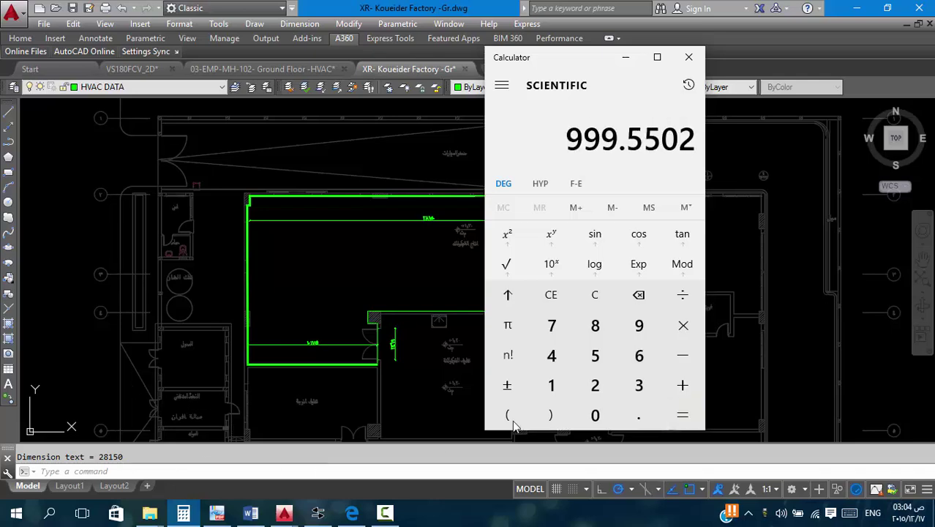
pyautogui.click(695, 63)
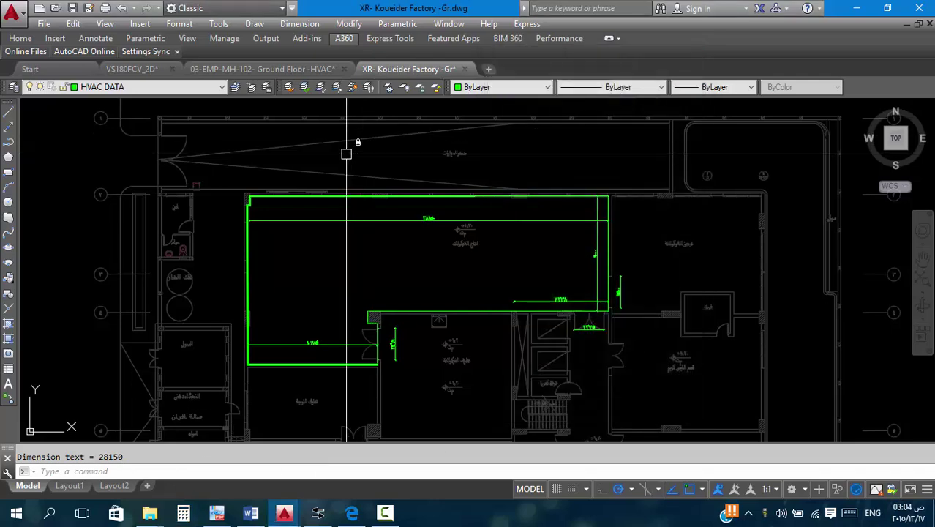
# Switch to the HVAC data sheet in Word and enter 1000 under Wall W for space 001.
pyautogui.scroll(4, 297, 198)
pyautogui.scroll(-4, 403, 179)
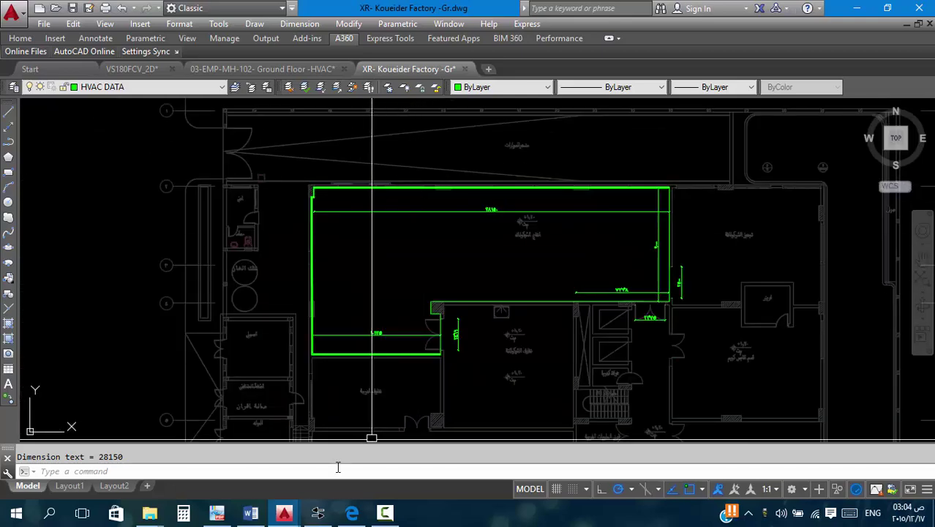
pyautogui.click(256, 514)
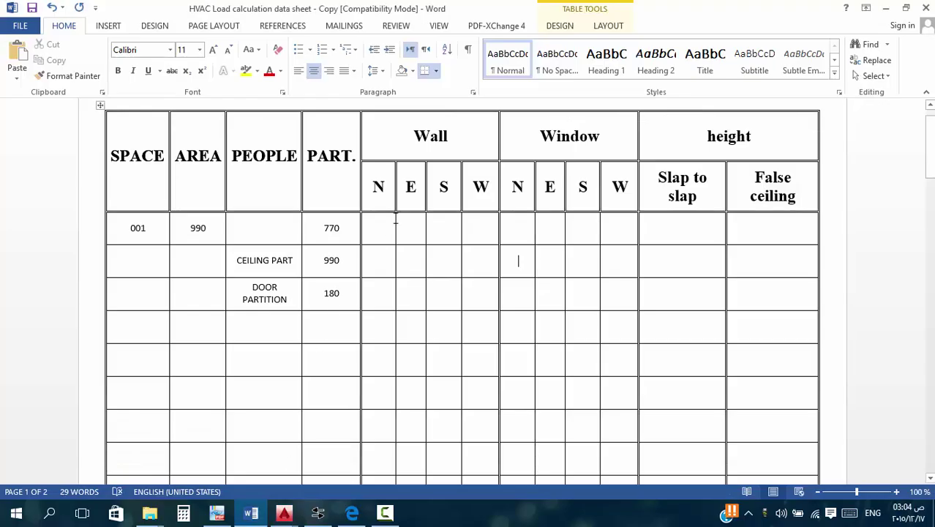
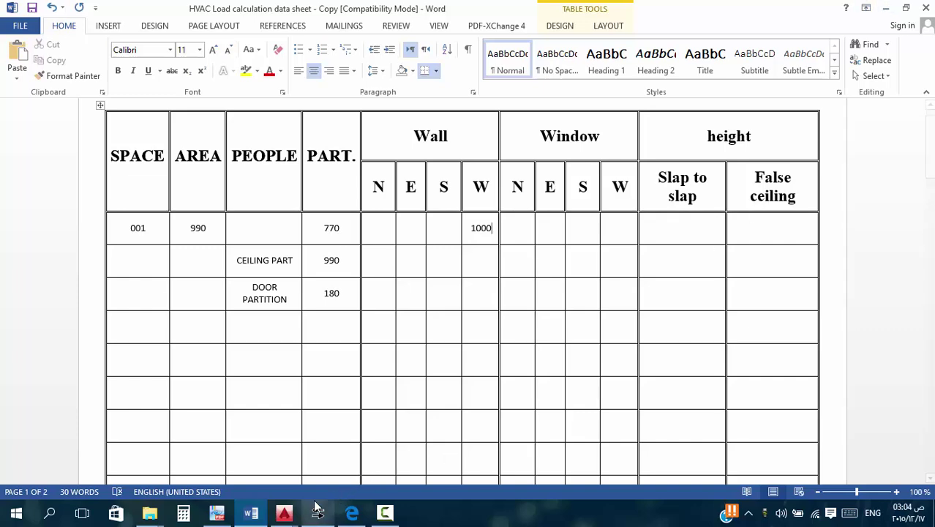
# Switch back to the XR- Koueider Factory -Gr drawing in AutoCAD and inspect the upper outer wall where the hall outline covers it.
pyautogui.moveTo(287, 512)
pyautogui.click(451, 458)
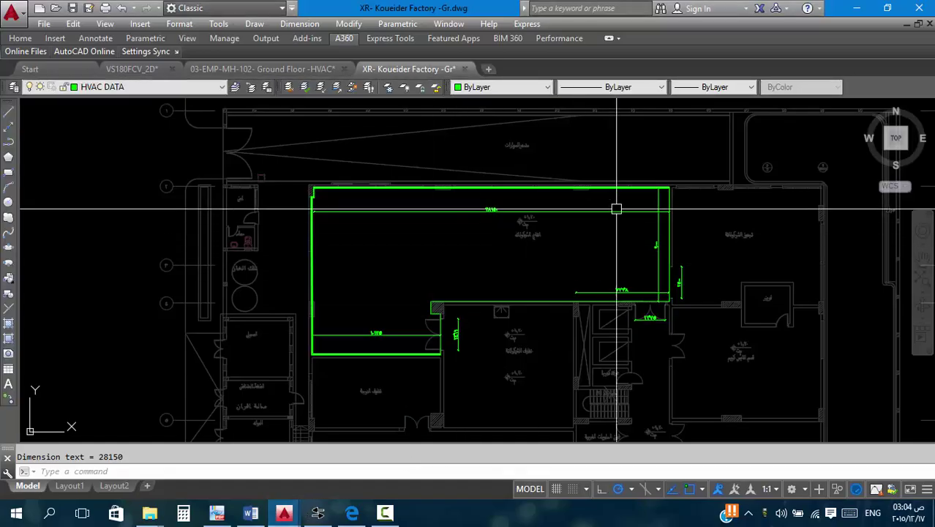
pyautogui.scroll(5, 659, 191)
pyautogui.scroll(2, 569, 138)
pyautogui.scroll(2, 571, 142)
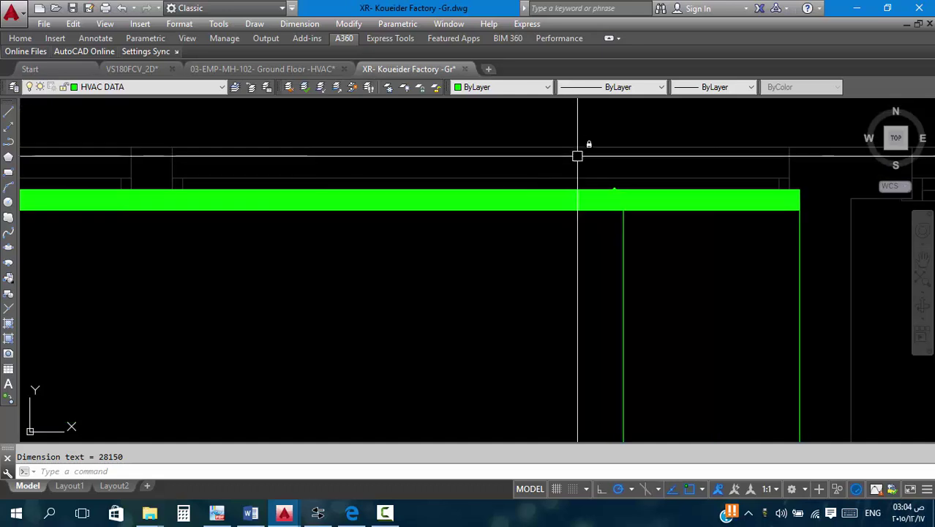
# Try to stretch the hall outline's upper-left corner downward off the wall line, and undo the stretch.
pyautogui.click(570, 205)
pyautogui.scroll(-3, 705, 187)
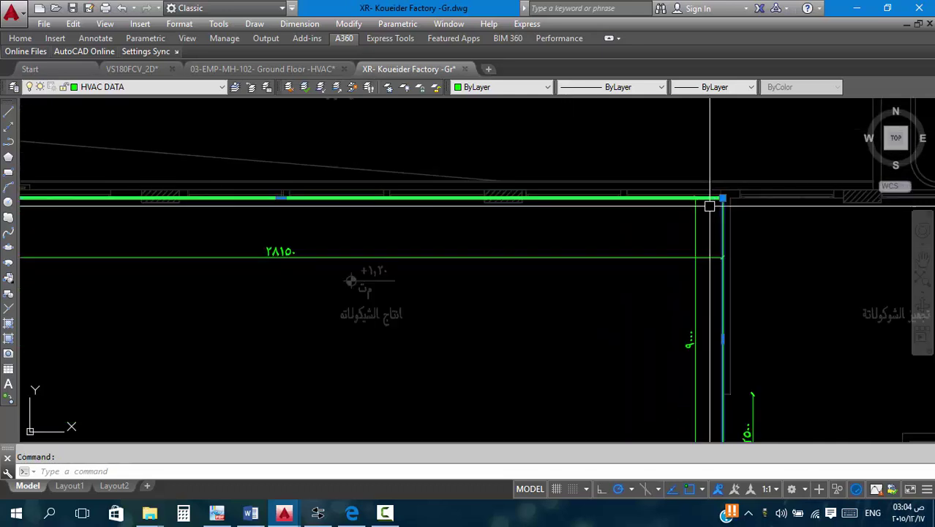
pyautogui.scroll(4, 279, 203)
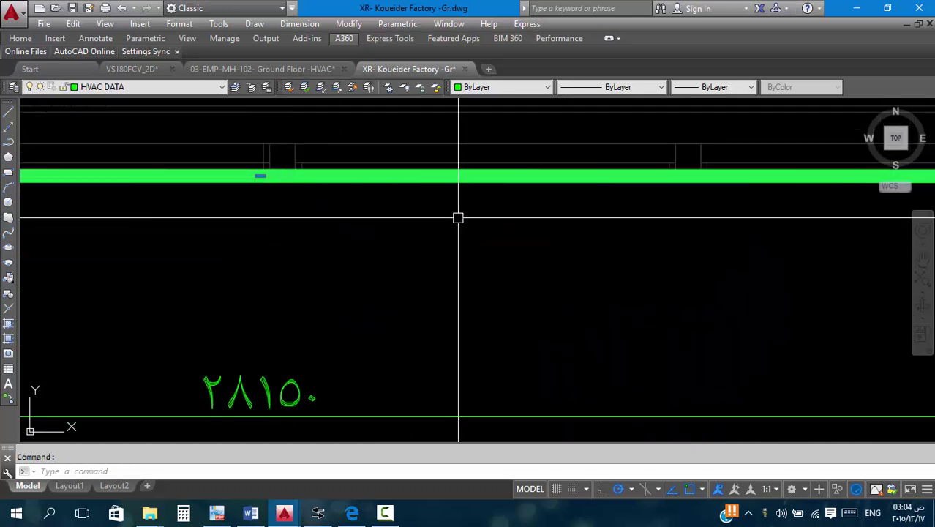
pyautogui.scroll(-5, 469, 212)
pyautogui.scroll(-3, 476, 220)
pyautogui.scroll(2, 204, 218)
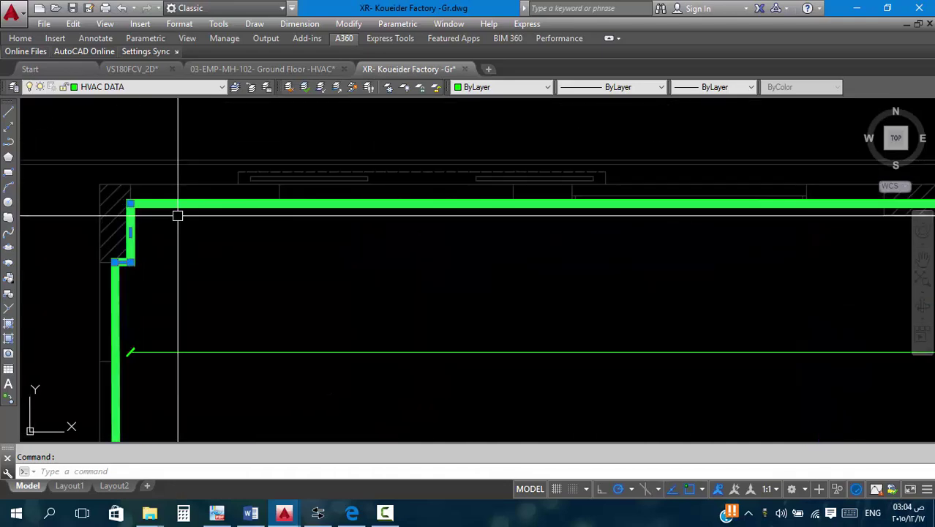
pyautogui.click(130, 204)
pyautogui.click(130, 222)
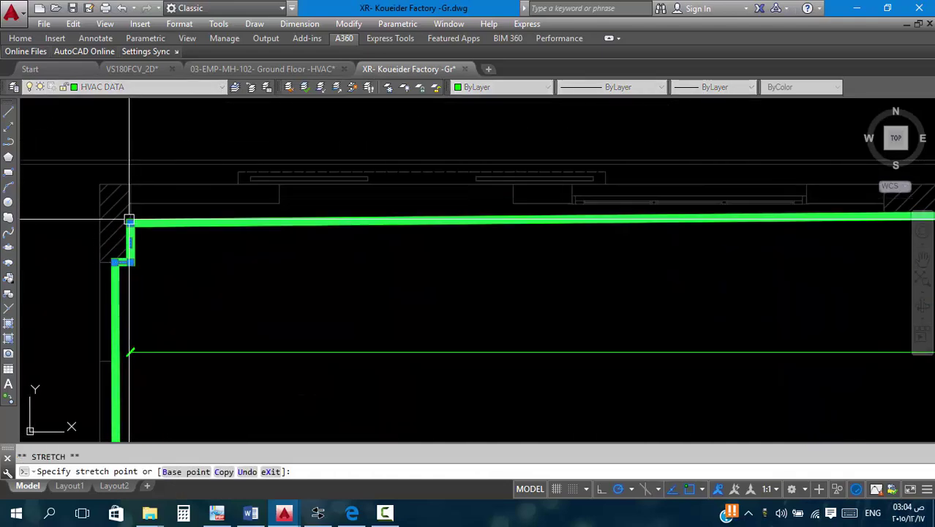
pyautogui.scroll(-4, 35, 251)
pyautogui.hotkey('ctrl', 'z')
pyautogui.scroll(2, 183, 247)
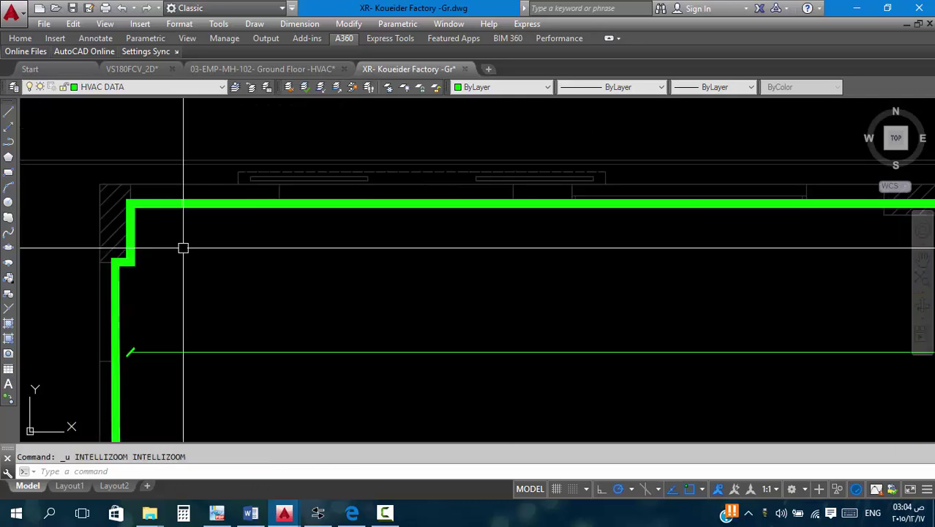
# Move the whole hall outline slightly downward, clear of the windows in the upper outer wall.
pyautogui.press('Return')
pyautogui.click(308, 206)
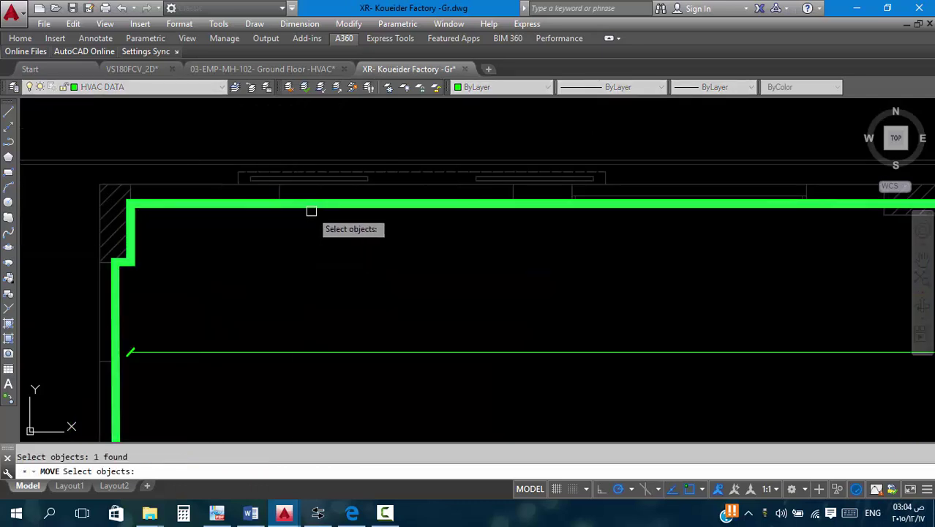
pyautogui.press('Return')
pyautogui.click(364, 235)
pyautogui.click(364, 257)
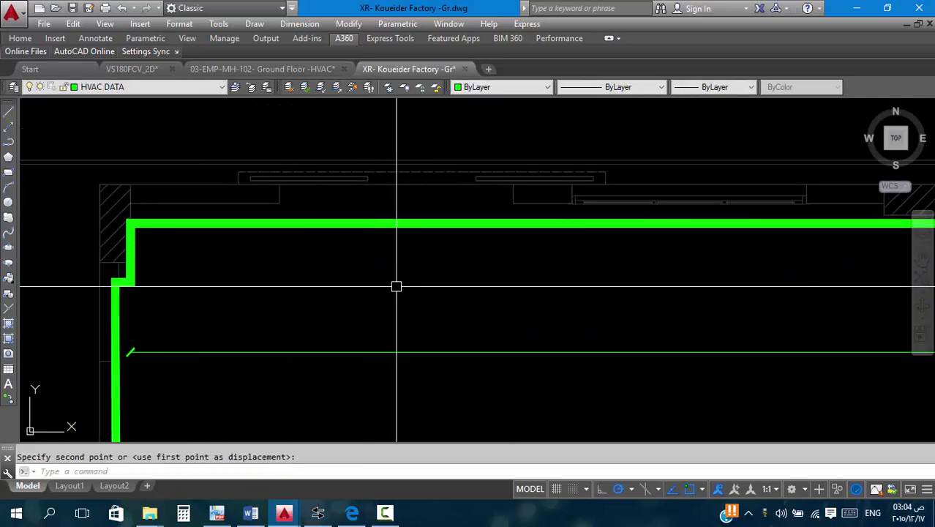
# Examine the windows along the hall's upper outer wall from one end to the other.
pyautogui.scroll(-3, 358, 267)
pyautogui.scroll(3, 503, 238)
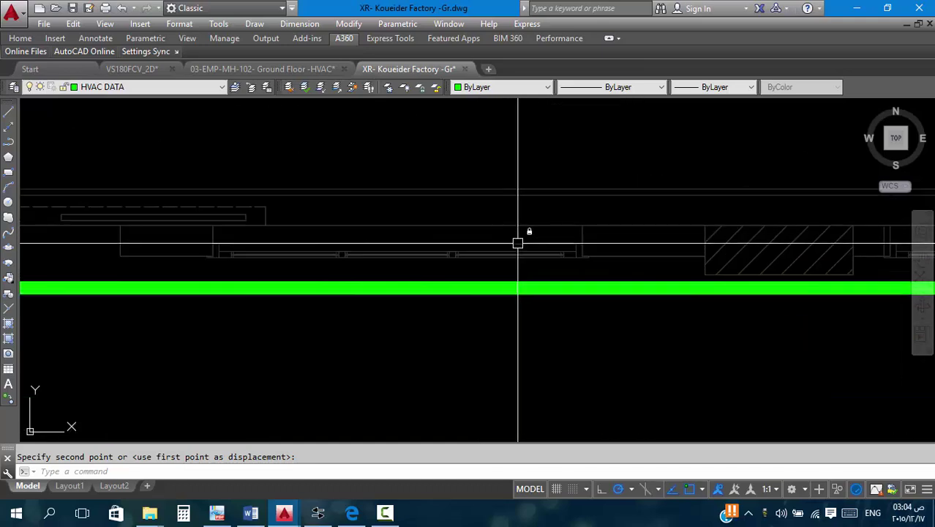
pyautogui.scroll(3, 549, 256)
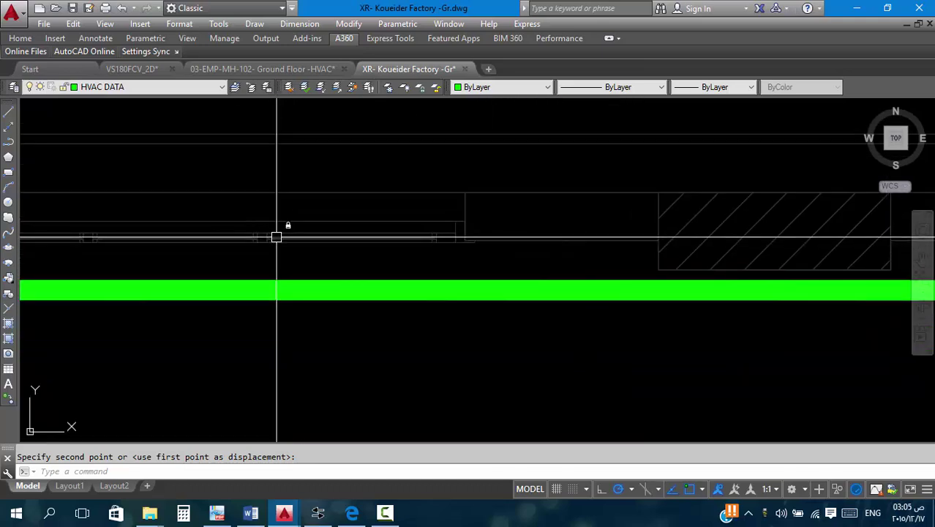
pyautogui.scroll(4, 538, 253)
pyautogui.scroll(-4, 281, 252)
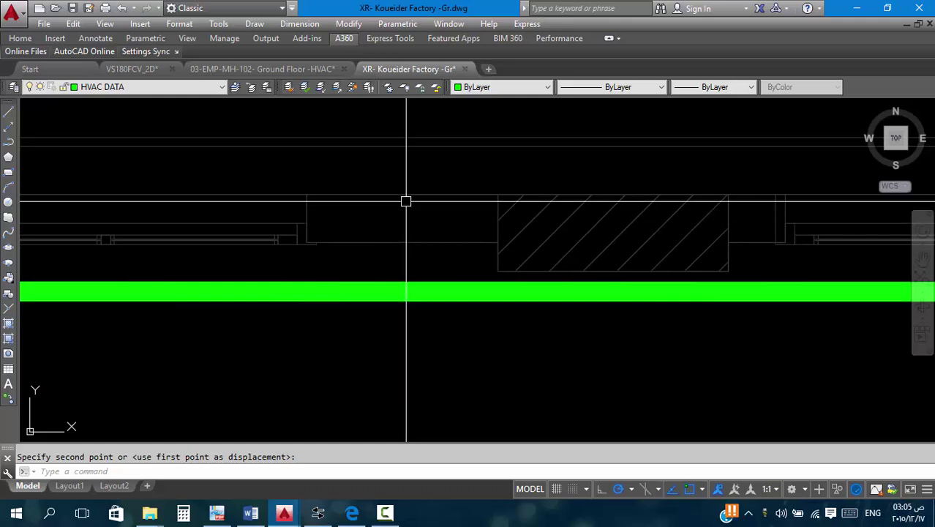
pyautogui.scroll(-4, 703, 261)
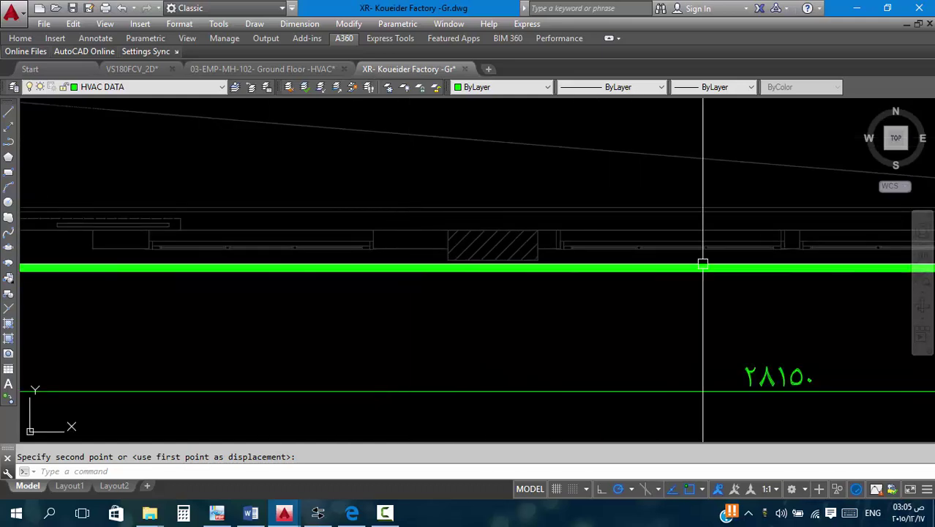
pyautogui.scroll(4, 679, 266)
pyautogui.scroll(-4, 328, 286)
pyautogui.scroll(4, 734, 286)
pyautogui.scroll(3, 733, 287)
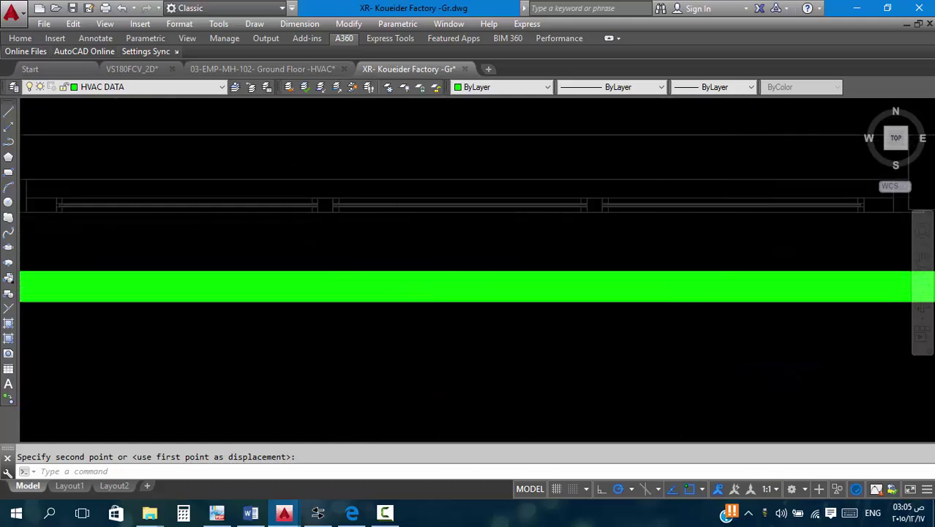
pyautogui.scroll(-4, 578, 267)
pyautogui.scroll(4, 633, 271)
pyautogui.scroll(-4, 398, 254)
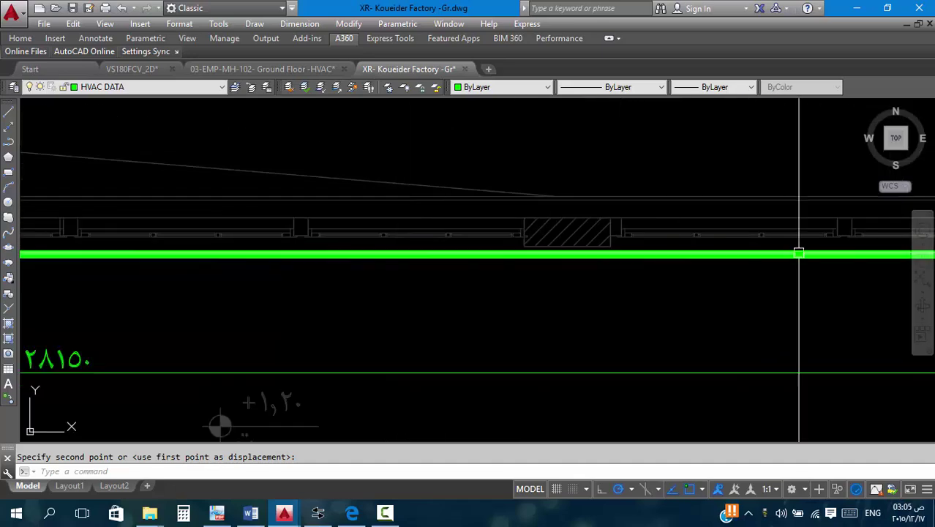
pyautogui.scroll(3, 468, 210)
pyautogui.scroll(-4, 575, 215)
pyautogui.scroll(4, 631, 218)
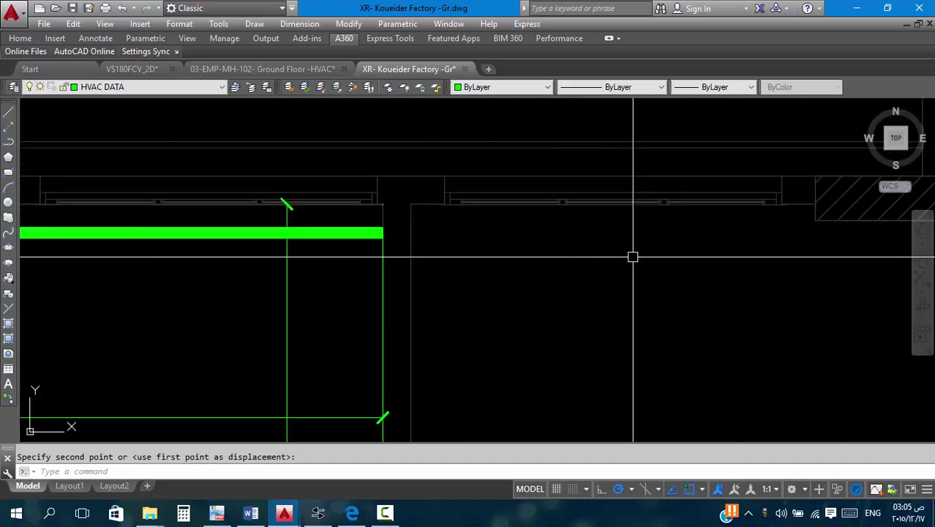
pyautogui.scroll(-3, 699, 263)
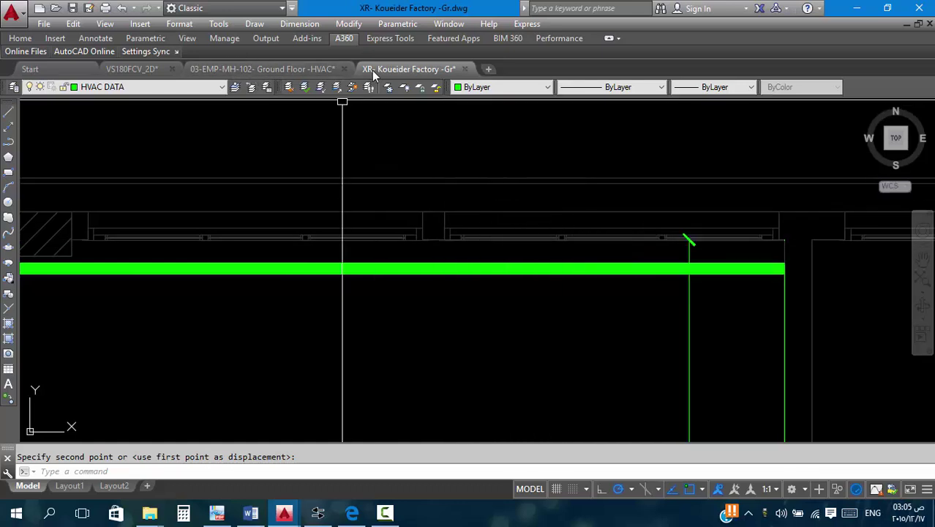
# Add a linear dimension across the width of the easternmost window in the hall's upper outer wall, placed above the wall.
pyautogui.moveTo(372, 70)
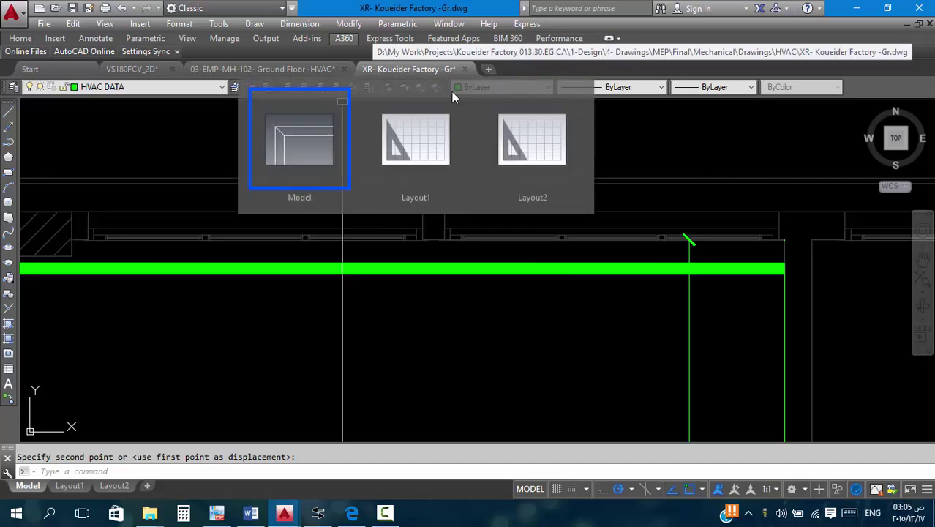
pyautogui.click(299, 24)
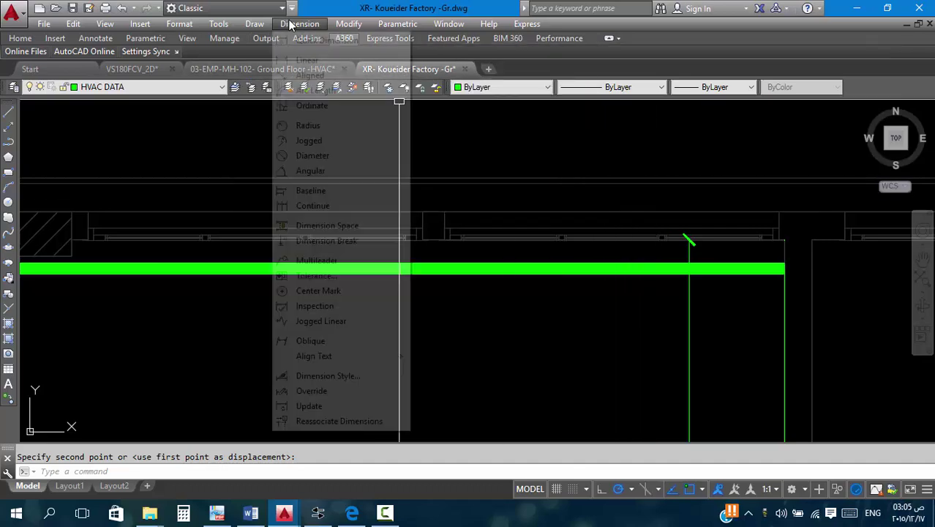
pyautogui.click(307, 61)
pyautogui.scroll(3, 689, 245)
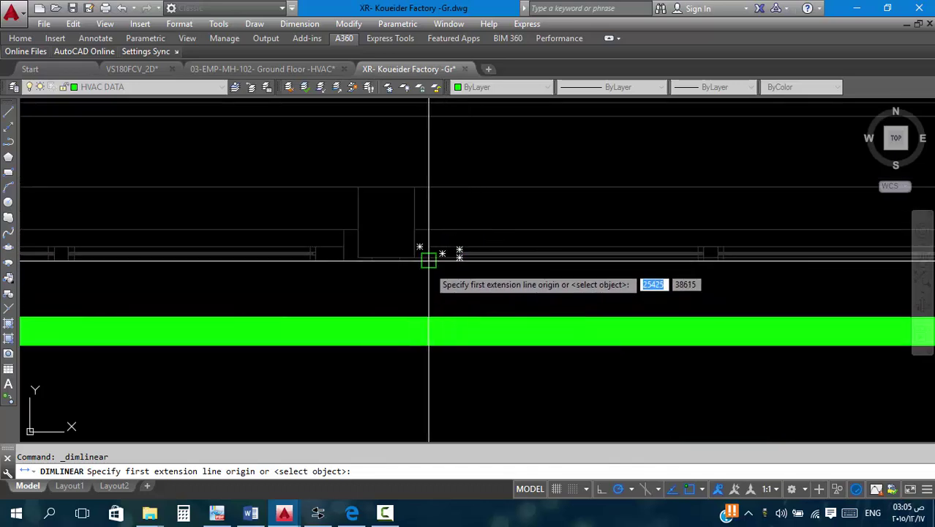
pyautogui.scroll(2, 442, 293)
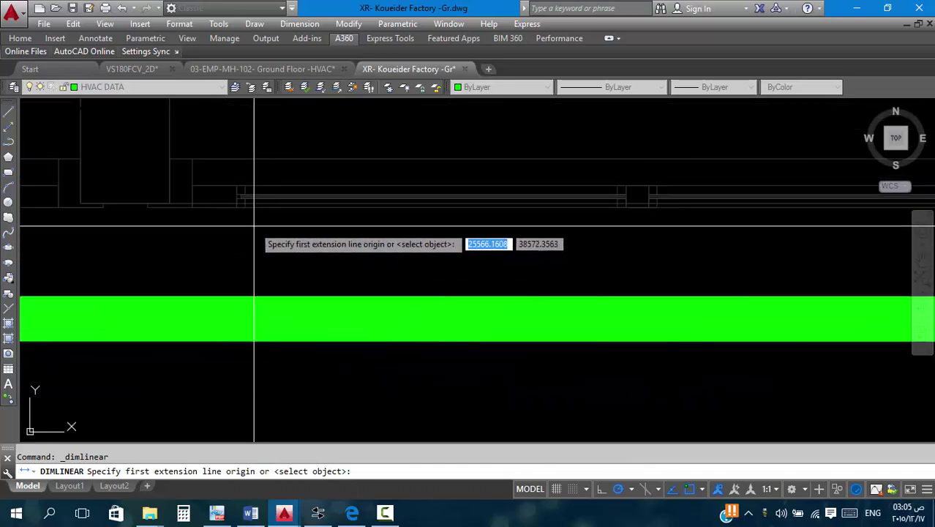
pyautogui.click(231, 208)
pyautogui.scroll(-2, 167, 220)
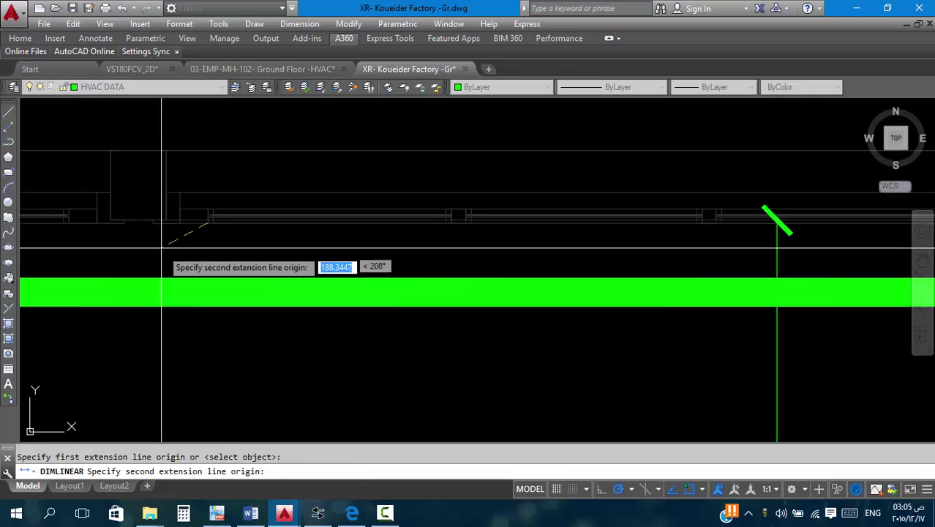
pyautogui.scroll(2, 549, 227)
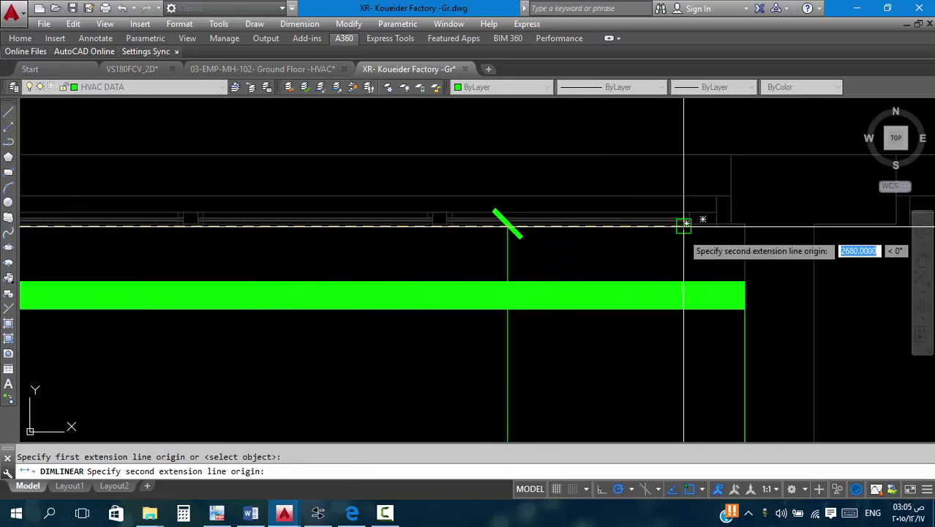
pyautogui.scroll(3, 659, 226)
pyautogui.click(629, 200)
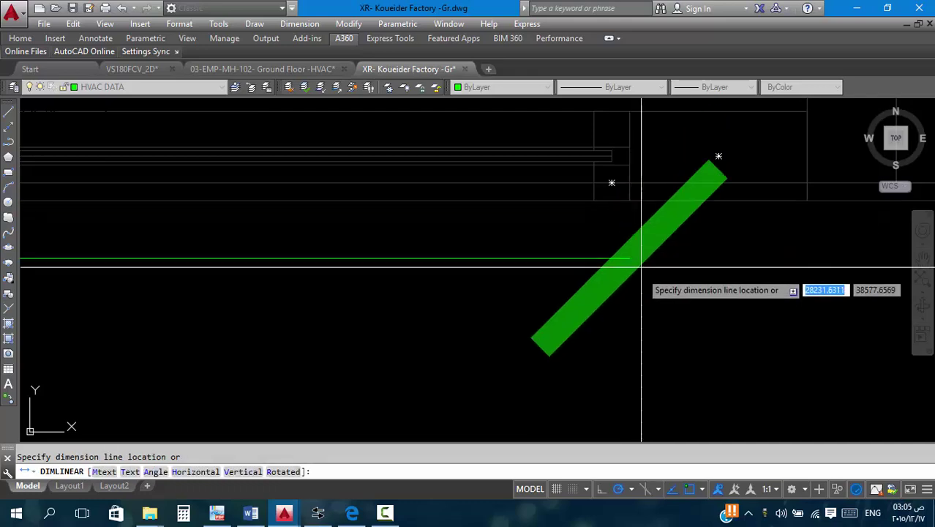
pyautogui.scroll(-3, 641, 271)
pyautogui.scroll(3, 669, 347)
pyautogui.scroll(-2, 713, 210)
pyautogui.click(710, 211)
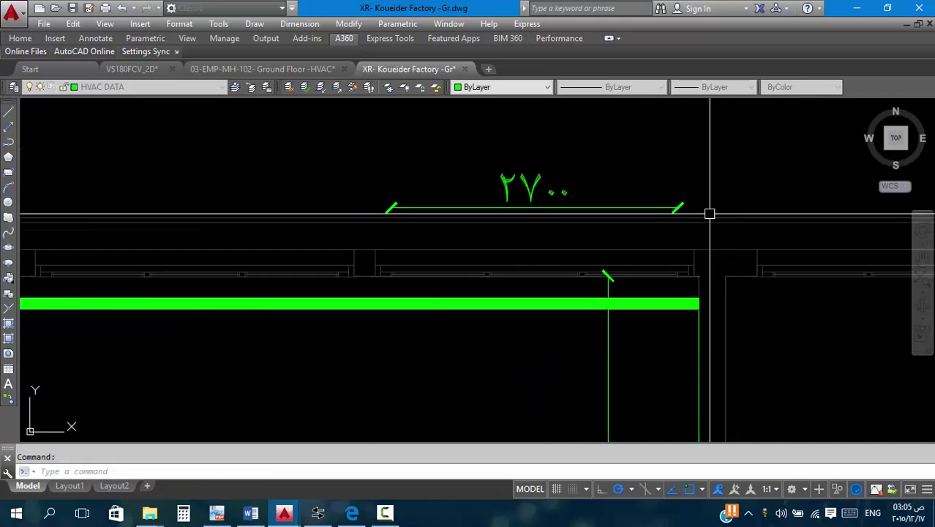
# Examine the hall's upper outer wall along its full length to count its windows.
pyautogui.scroll(-3, 729, 253)
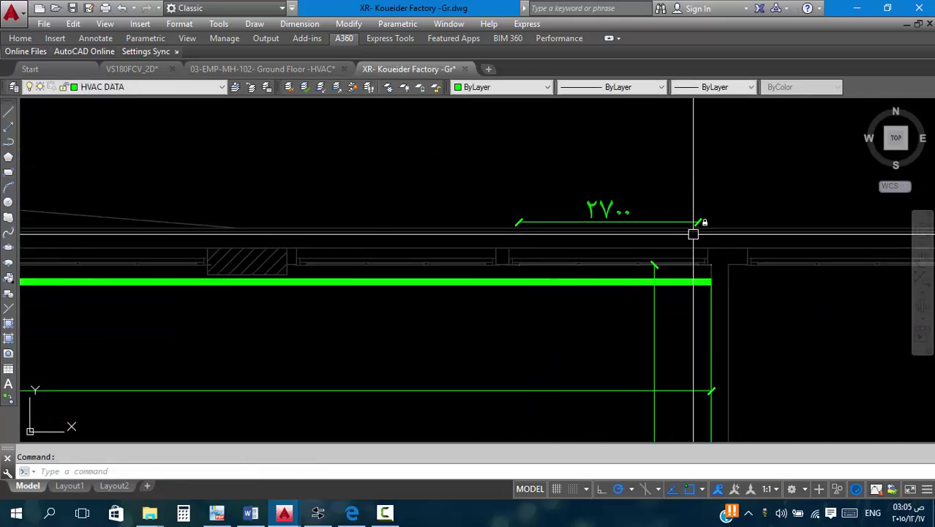
pyautogui.scroll(-2, 721, 257)
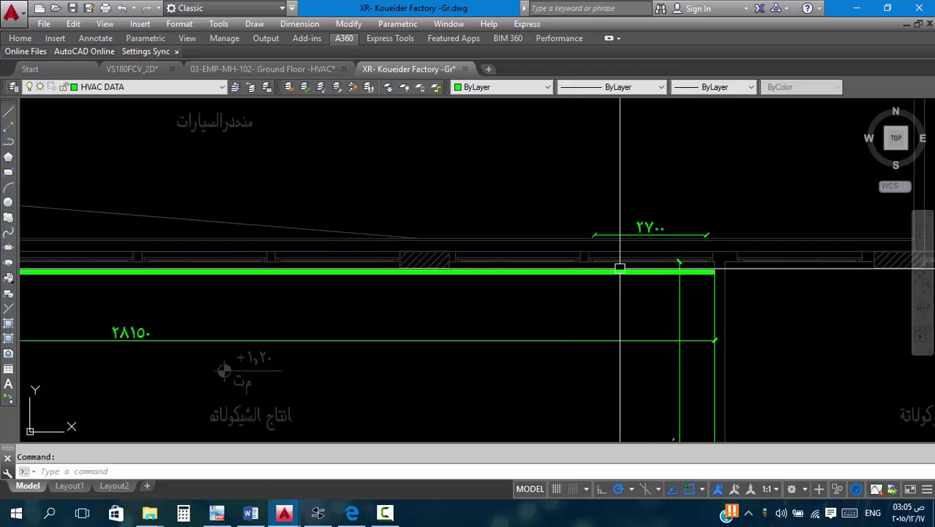
pyautogui.scroll(-2, 509, 289)
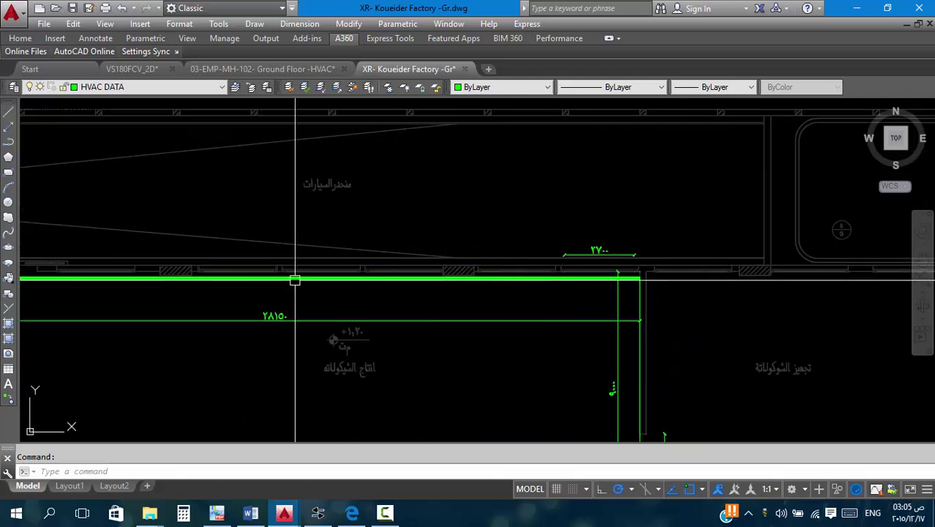
pyautogui.scroll(-2, 434, 308)
pyautogui.scroll(4, 229, 288)
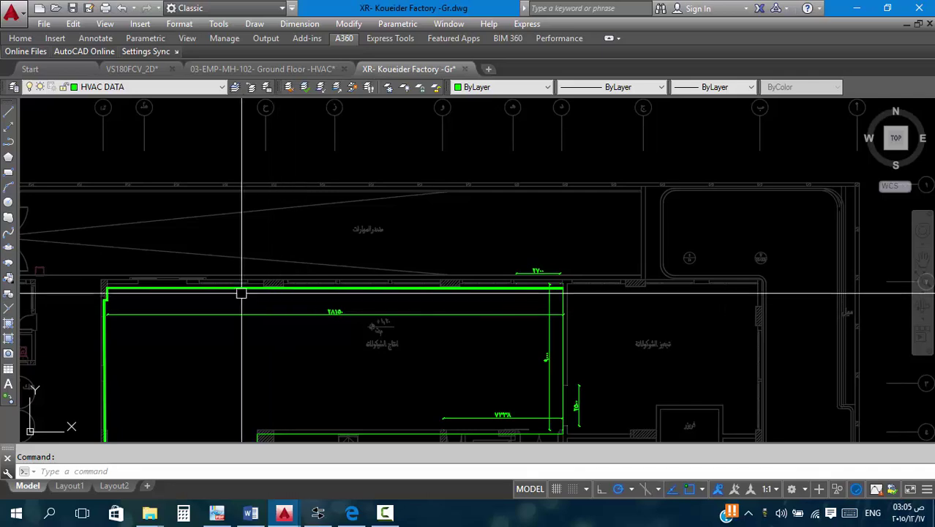
pyautogui.scroll(-2, 439, 317)
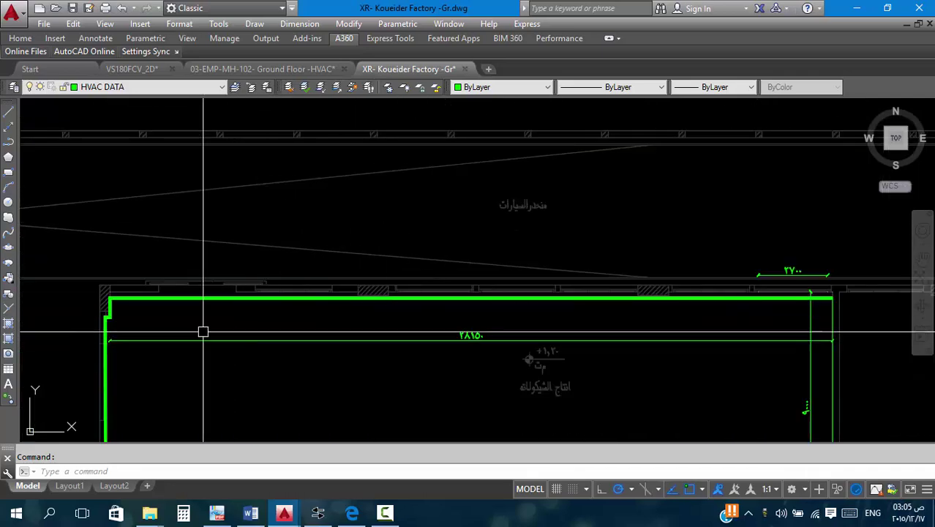
pyautogui.scroll(2, 203, 330)
pyautogui.scroll(-3, 167, 210)
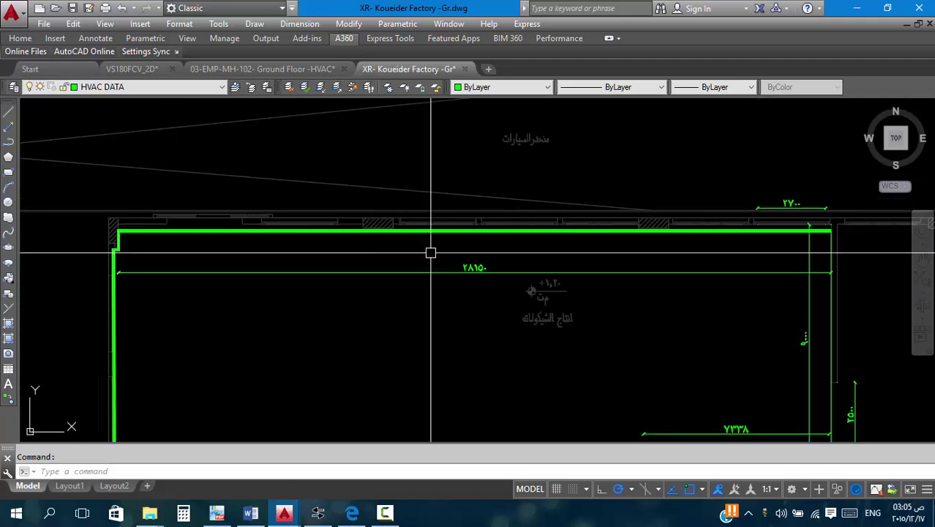
pyautogui.scroll(3, 808, 226)
pyautogui.scroll(-3, 813, 219)
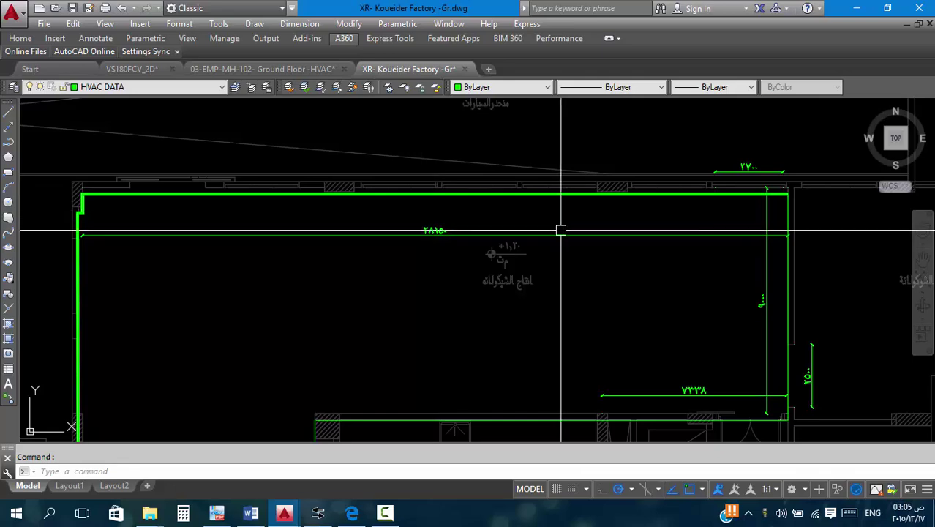
# Switch to the HVAC load data sheet in Word and compute the window area in Calculator as 2.7 × 10.76 × 6.
pyautogui.click(251, 514)
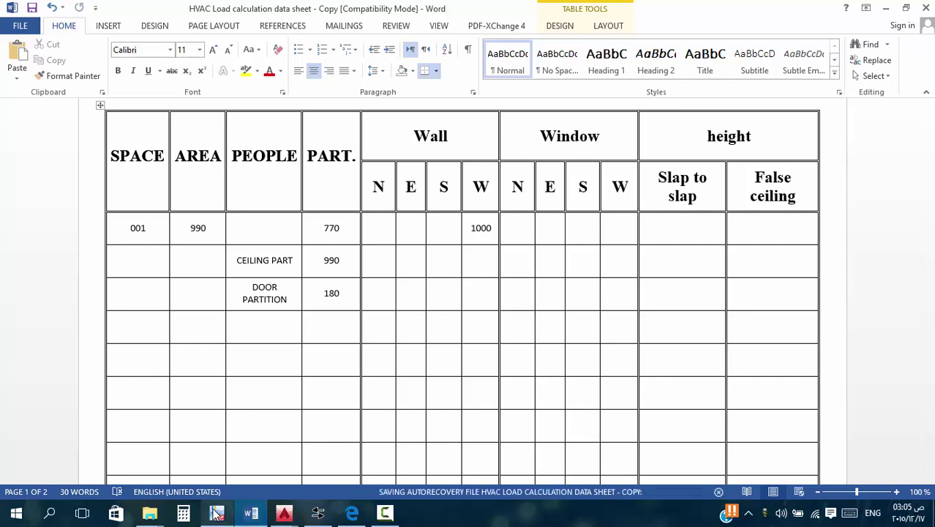
pyautogui.click(185, 514)
pyautogui.write('2.7 ×')
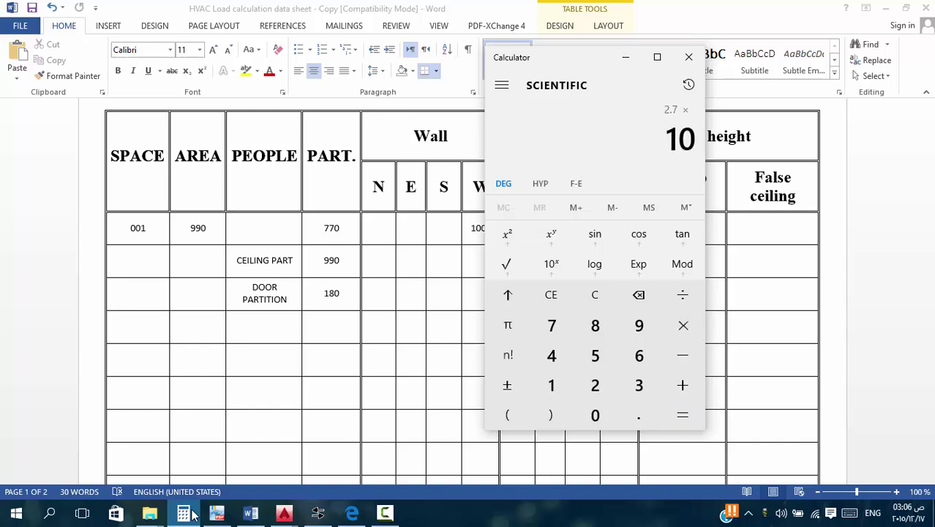
pyautogui.write('.76')
pyautogui.press('Return')
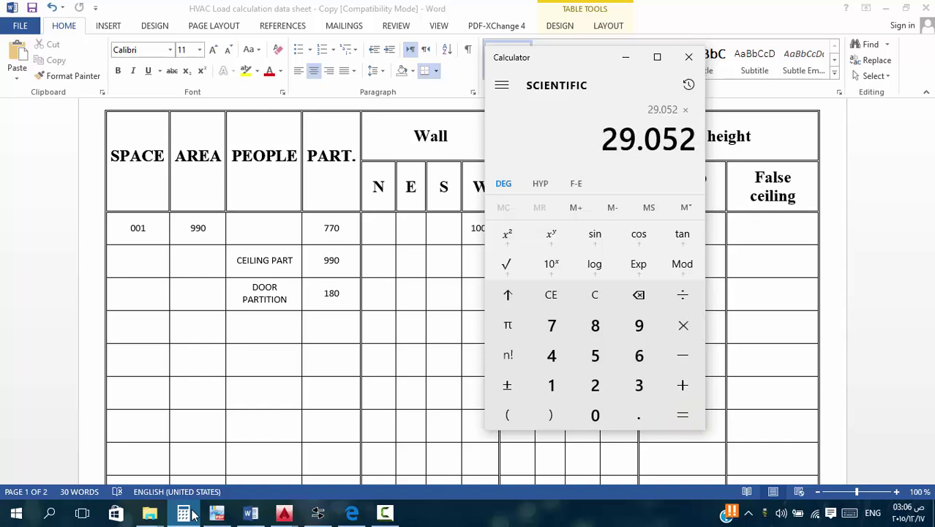
pyautogui.write('6')
pyautogui.press('Return')
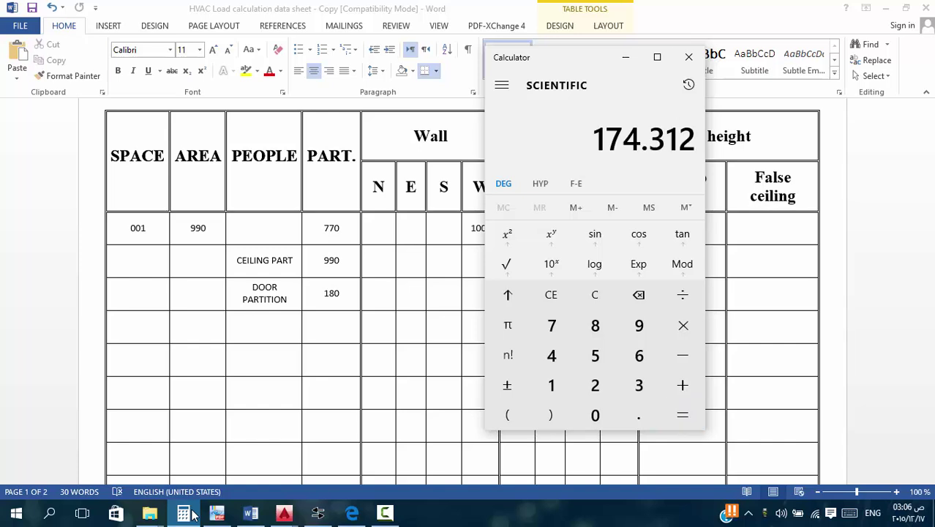
# Put Calculator away and enter 175 as the west window area of space 001.
pyautogui.click(626, 57)
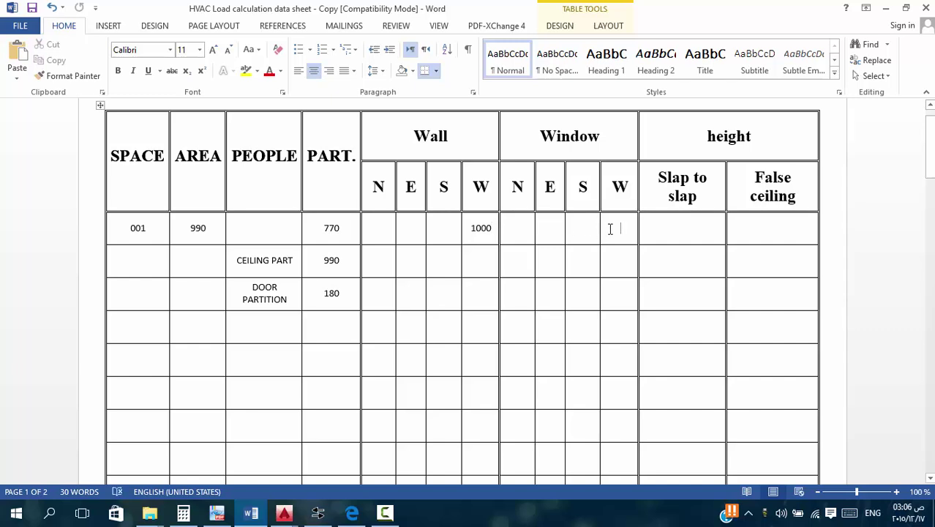
pyautogui.click(609, 228)
pyautogui.write('175')
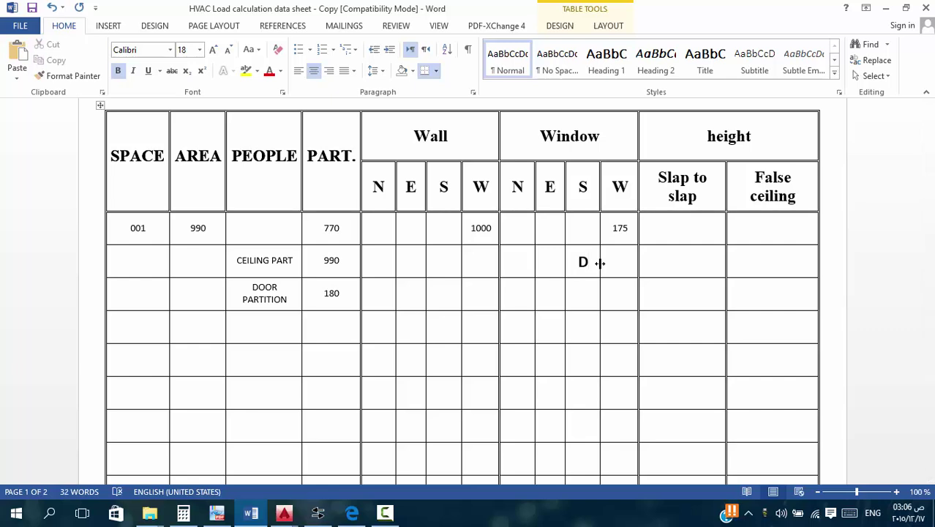
# Enter DOOR in the window S cell of the CEILING PART row and match its formatting to the CEILING PART label.
pyautogui.write('OOR')
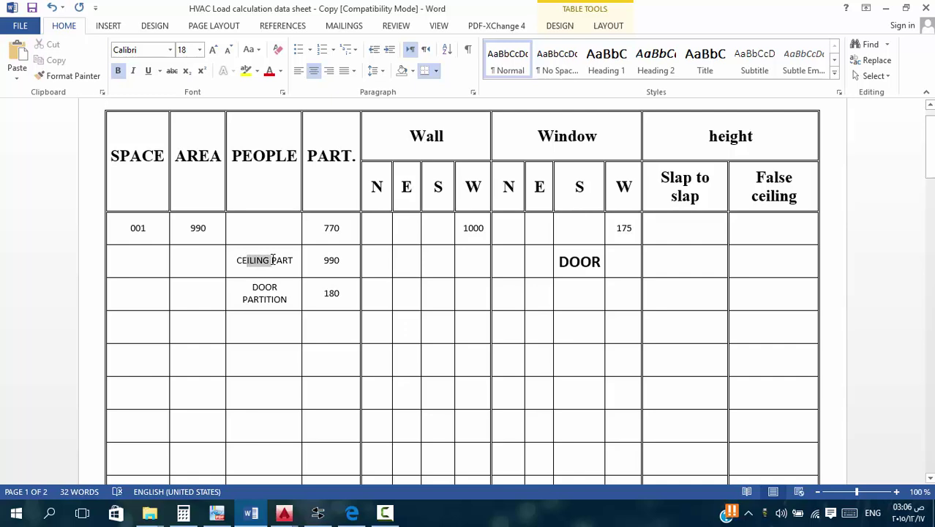
pyautogui.click(71, 76)
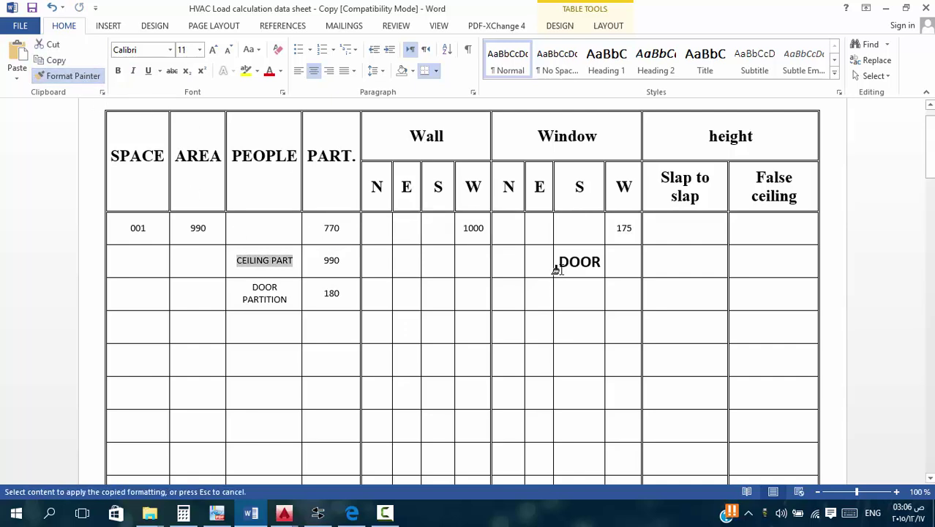
pyautogui.moveTo(598, 267); pyautogui.dragTo(601, 266)
pyautogui.click(592, 295)
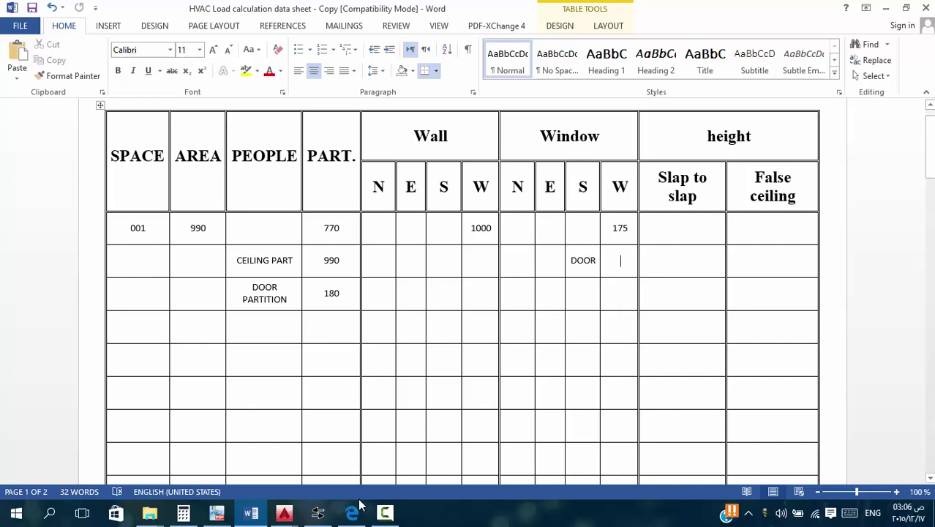
# Switch to the factory drawing in AutoCAD and add a linear dimension across the sliding door opening in the hall's upper outer wall.
pyautogui.moveTo(356, 516)
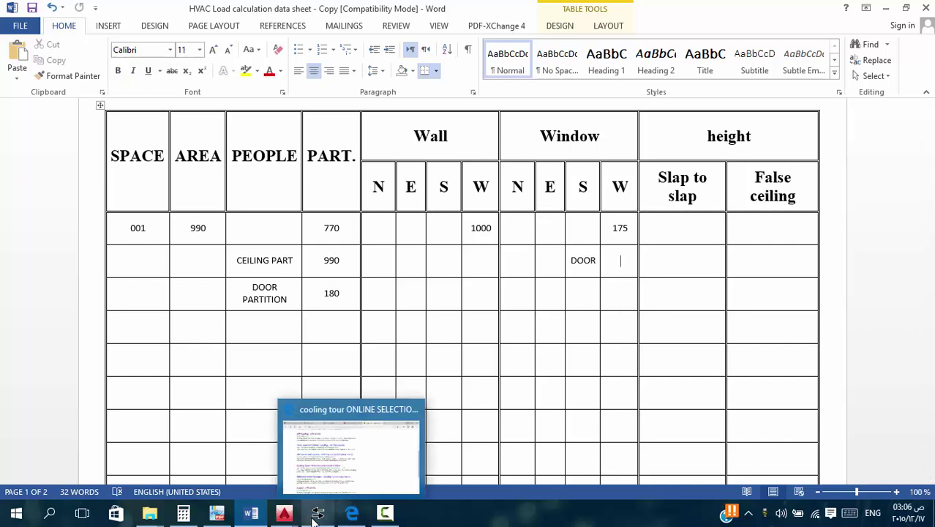
pyautogui.moveTo(284, 516)
pyautogui.click(433, 456)
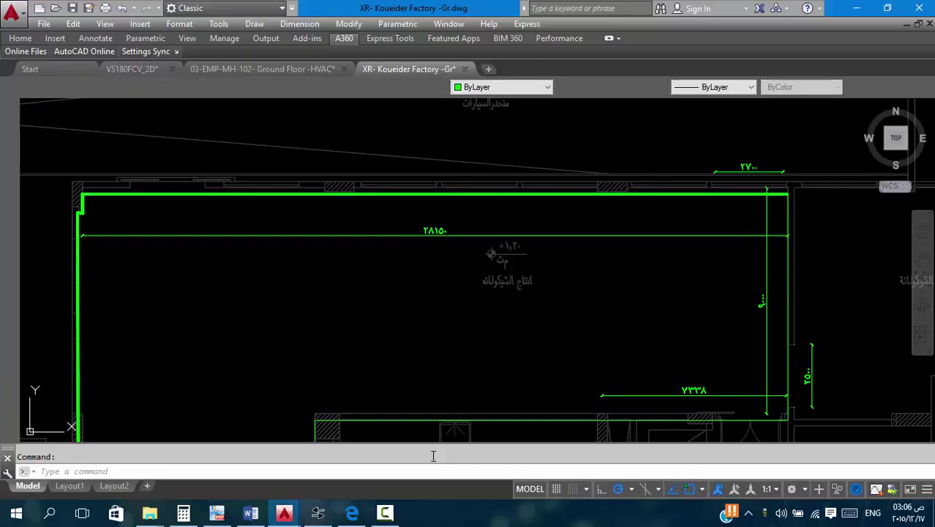
pyautogui.scroll(4, 74, 168)
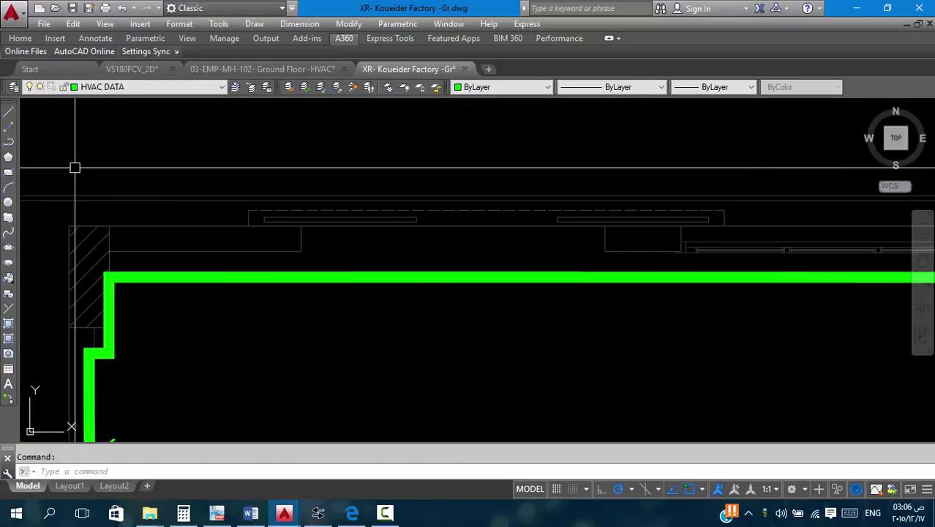
pyautogui.scroll(2, 553, 188)
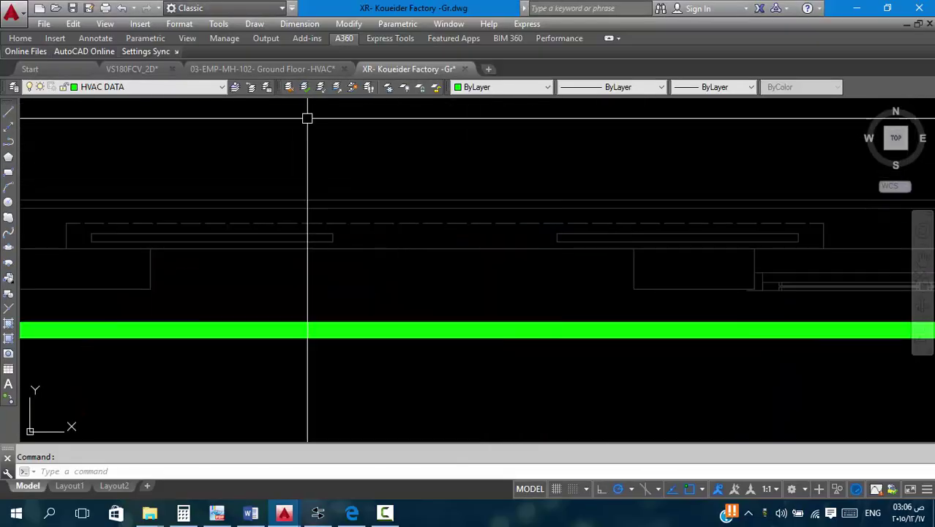
pyautogui.click(300, 24)
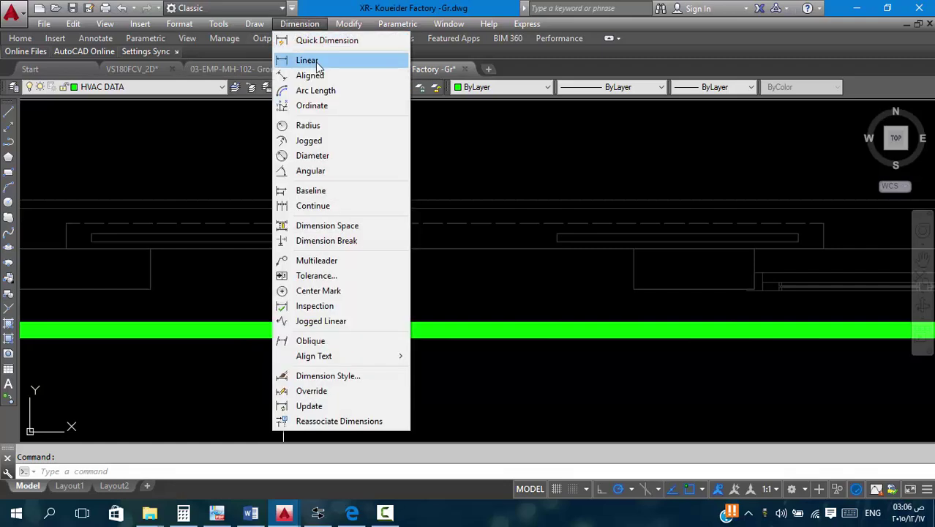
pyautogui.click(317, 64)
pyautogui.click(150, 250)
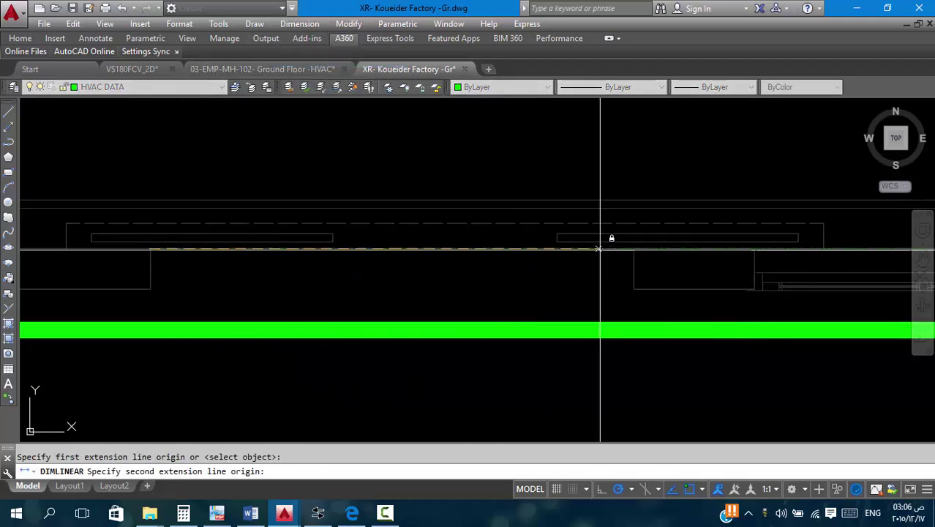
pyautogui.click(634, 249)
pyautogui.click(469, 158)
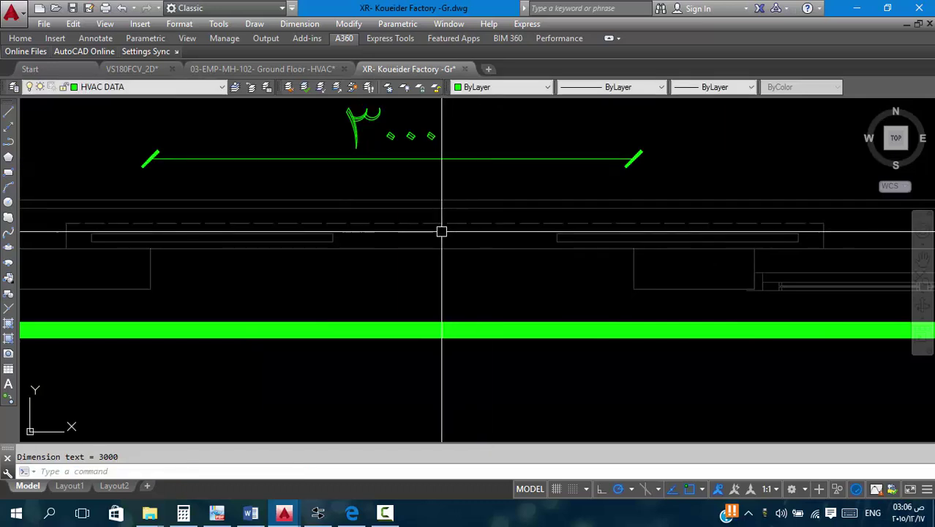
# Move the hall's green room outline slightly to the right, away from the left outer wall.
pyautogui.scroll(-4, 442, 232)
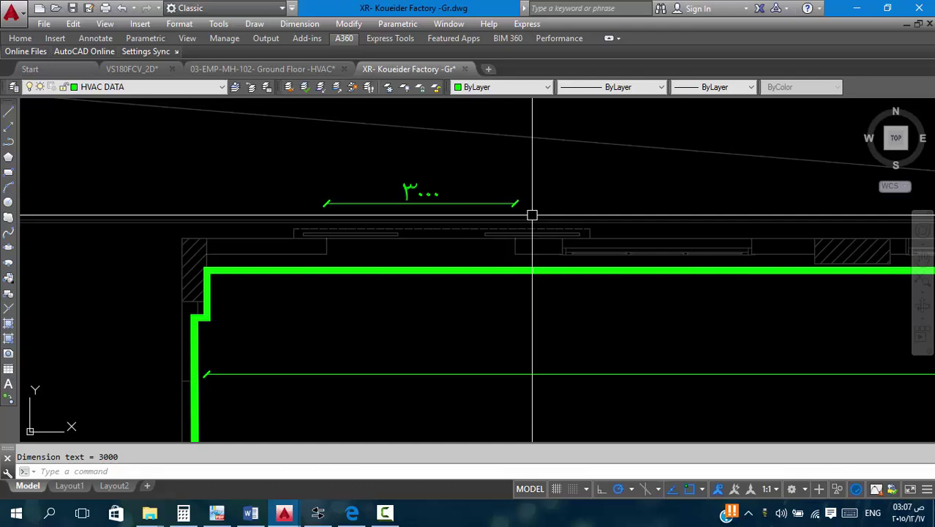
pyautogui.scroll(-4, 350, 193)
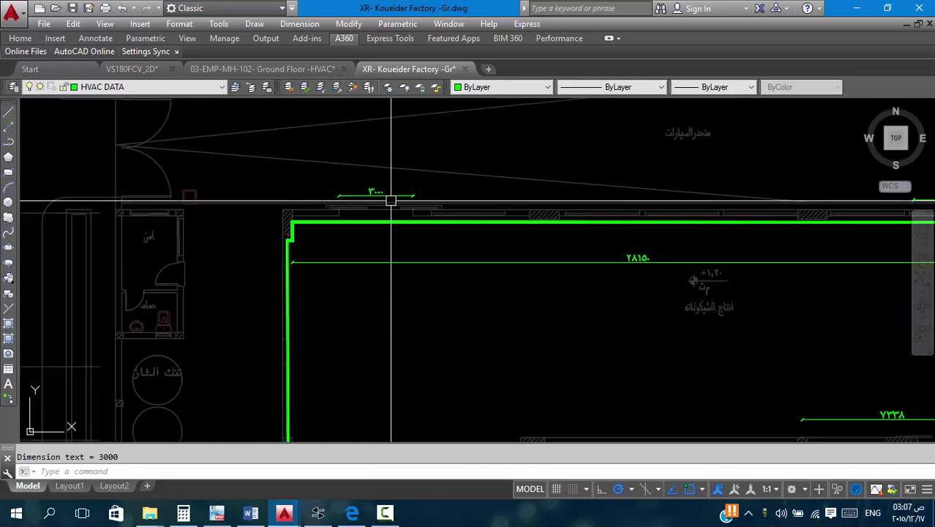
pyautogui.scroll(2, 455, 203)
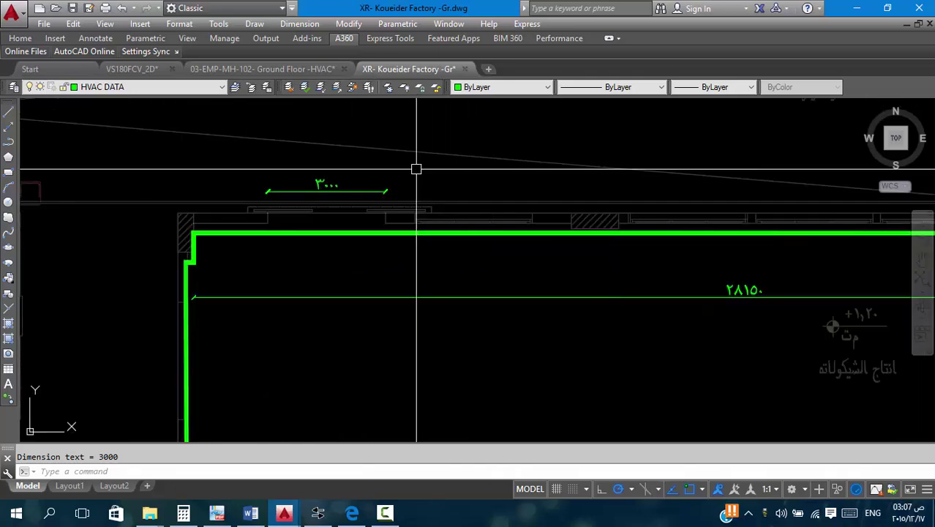
pyautogui.scroll(-2, 324, 259)
pyautogui.scroll(2, 291, 274)
pyautogui.write('m')
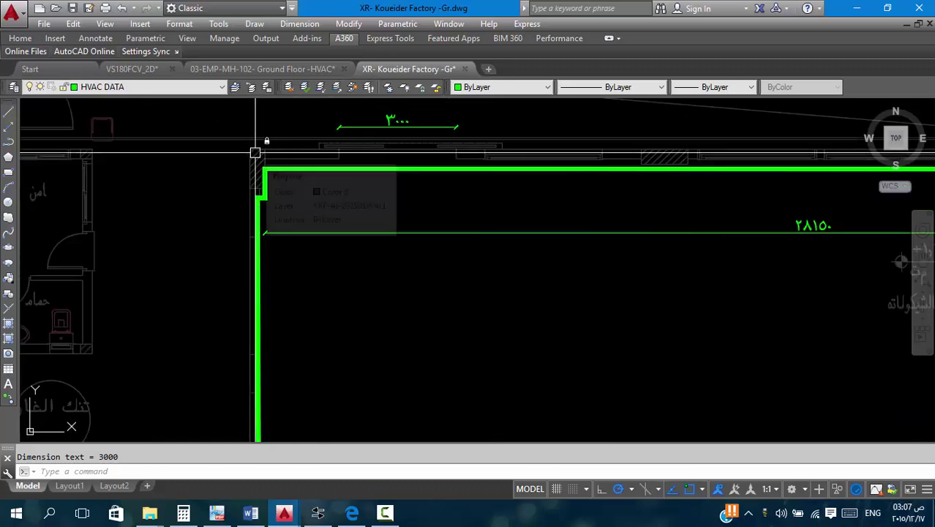
pyautogui.press('Return')
pyautogui.click(270, 173)
pyautogui.press('Return')
pyautogui.click(319, 192)
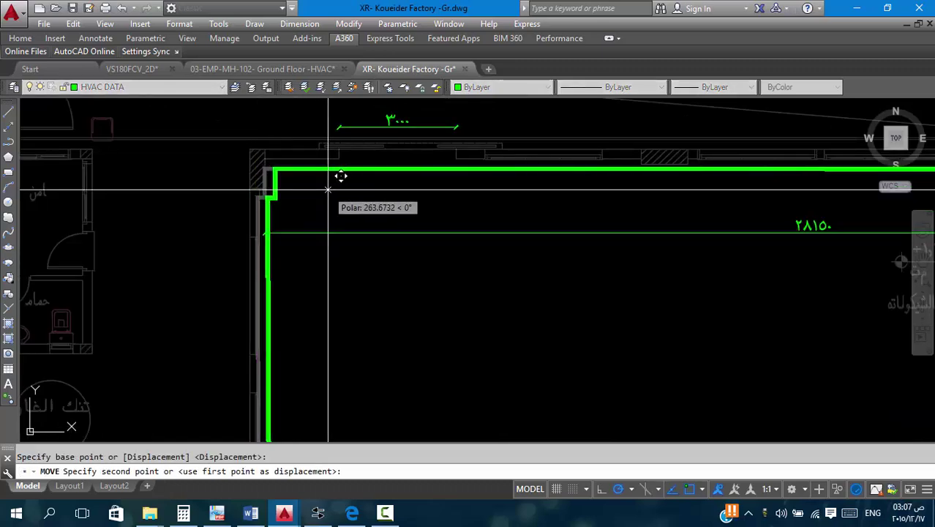
pyautogui.click(335, 192)
pyautogui.press('Escape')
pyautogui.scroll(-2, 351, 193)
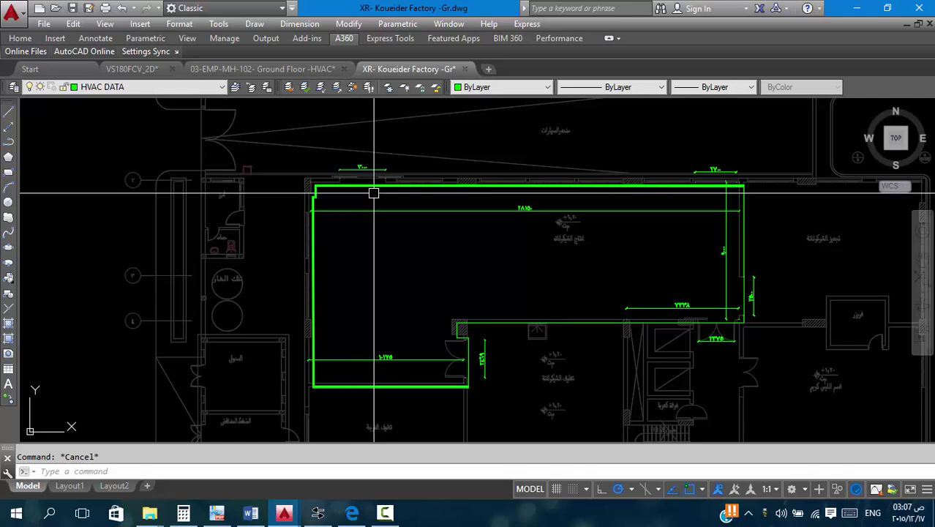
# Compute the sliding door area in Calculator as 3 × 3.3 × 10.76 and put Calculator away.
pyautogui.scroll(2, 372, 192)
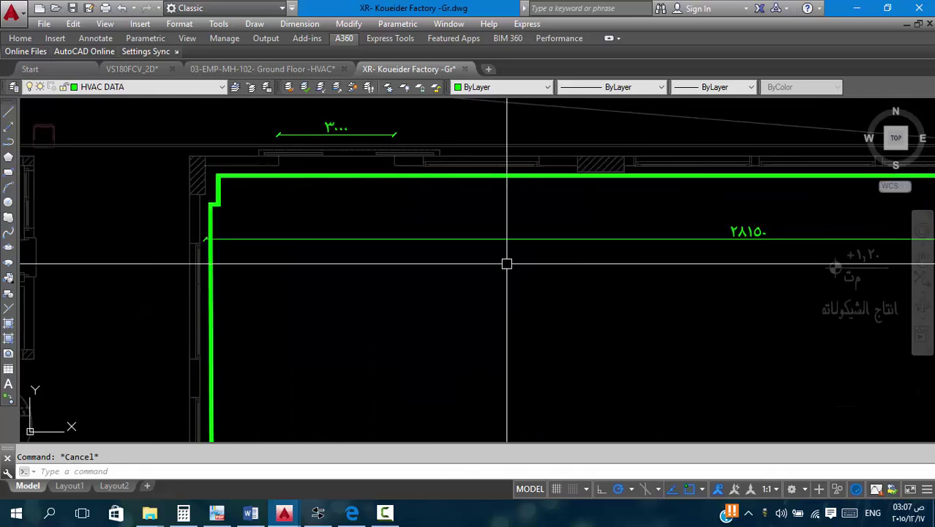
pyautogui.click(183, 514)
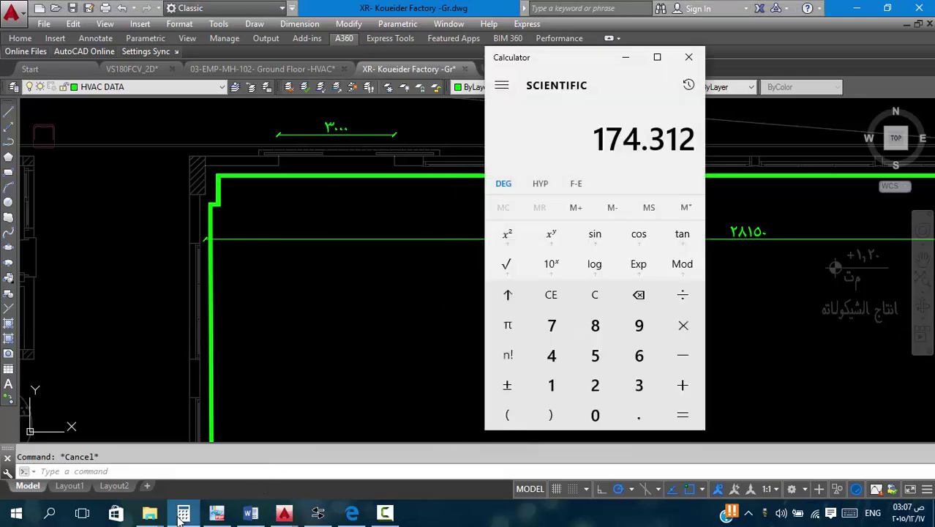
pyautogui.press('3')
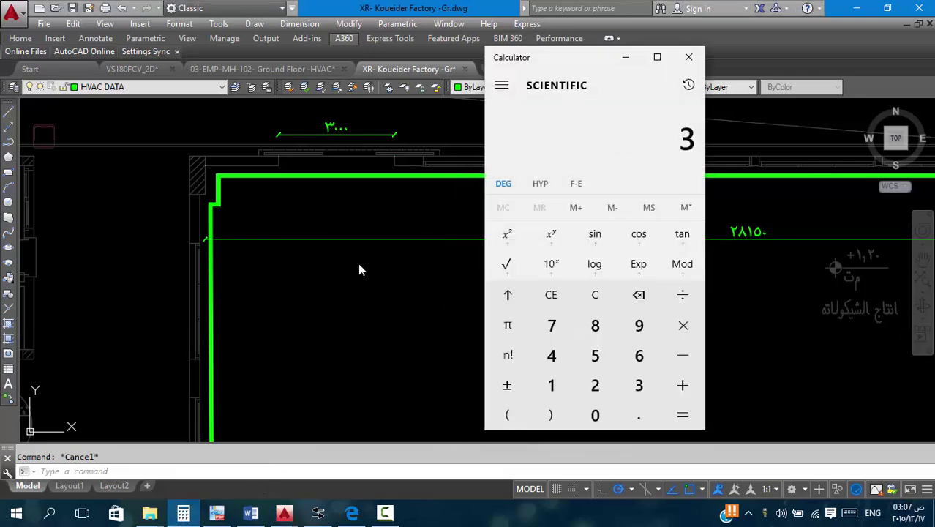
pyautogui.press('3')
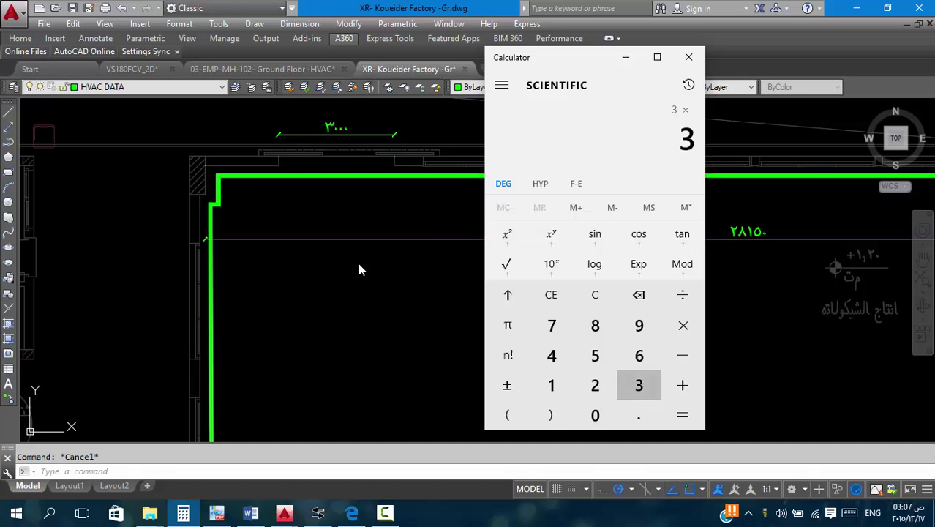
pyautogui.write('3')
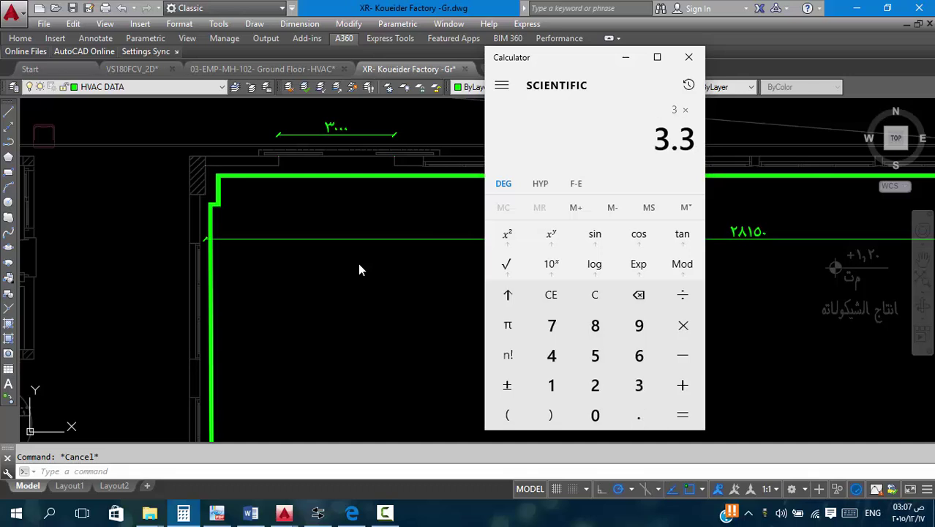
pyautogui.write('10.76')
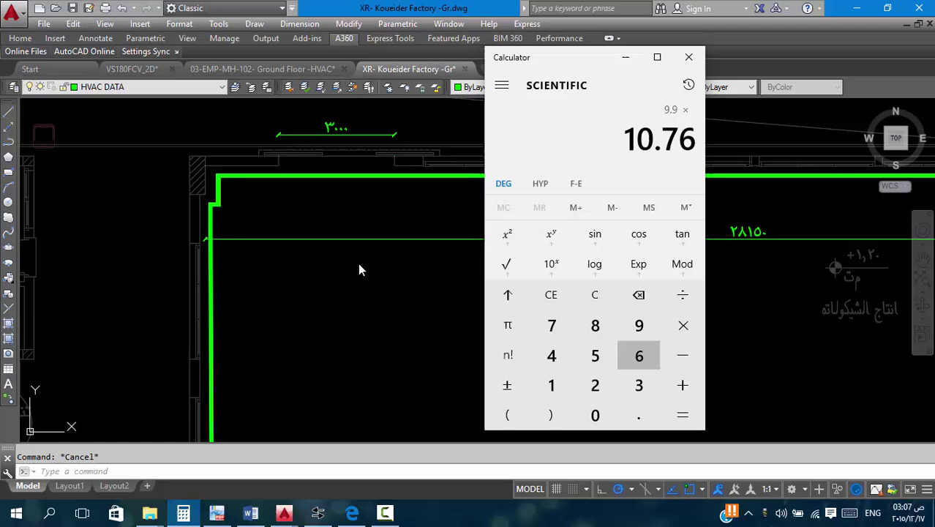
pyautogui.press('Return')
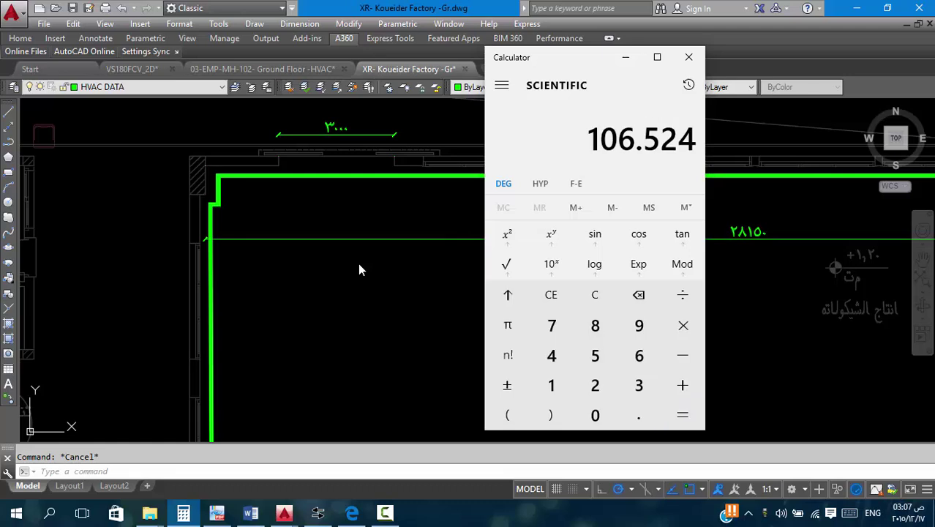
pyautogui.click(627, 60)
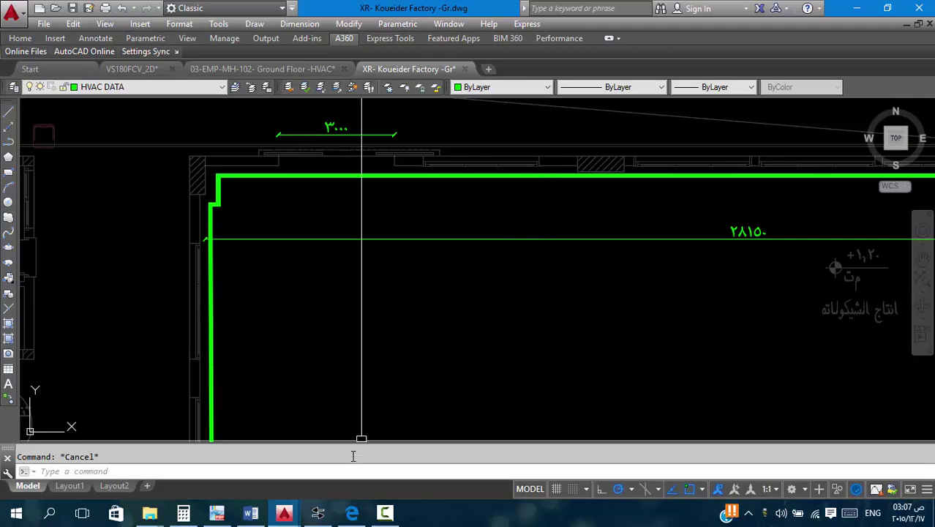
# Switch to the HVAC load data sheet in Word and enter 110 in the window W cell beside DOOR.
pyautogui.click(251, 513)
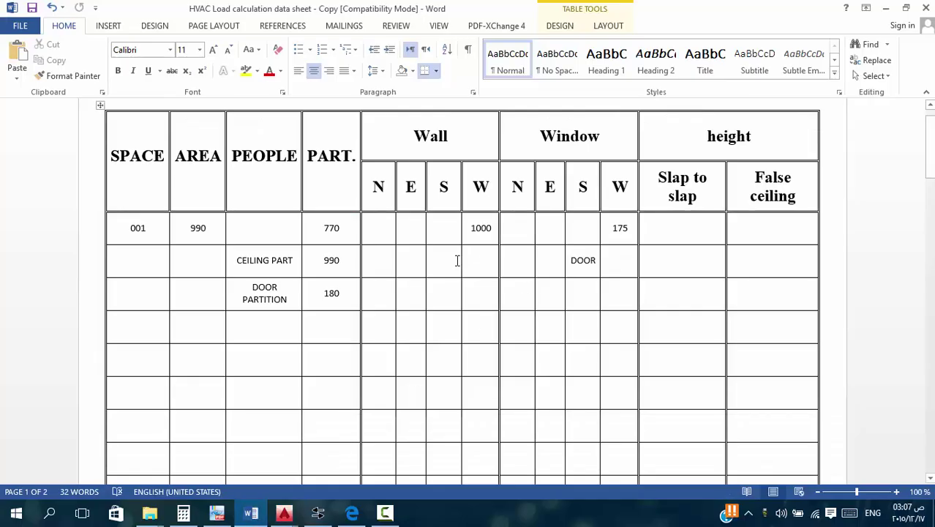
pyautogui.click(625, 264)
pyautogui.write('110')
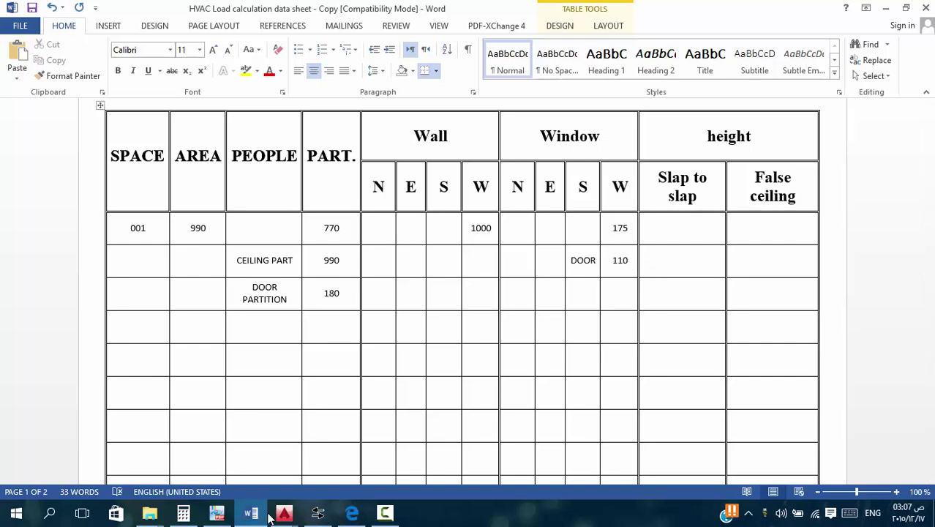
# Switch to the factory drawing in AutoCAD and add a vertical linear dimension inside the hall along its left outer wall.
pyautogui.moveTo(282, 515)
pyautogui.click(432, 451)
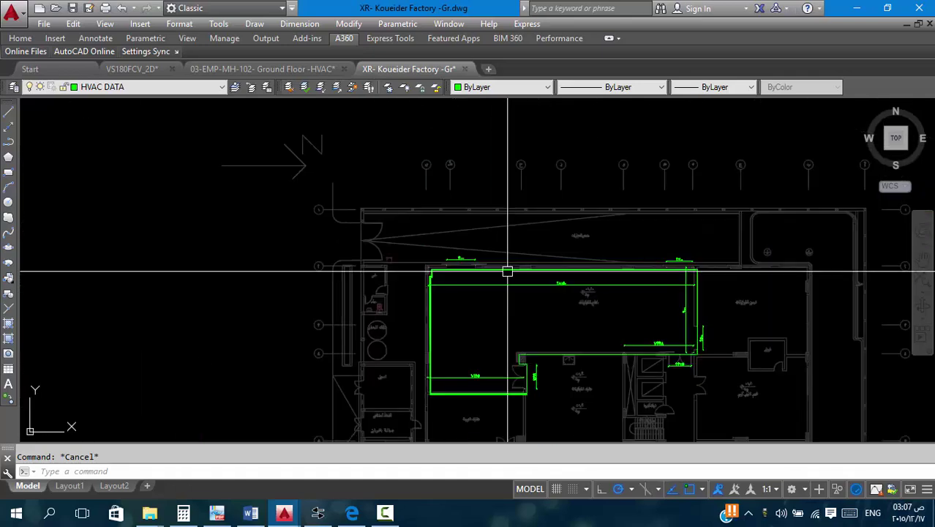
pyautogui.scroll(5, 478, 355)
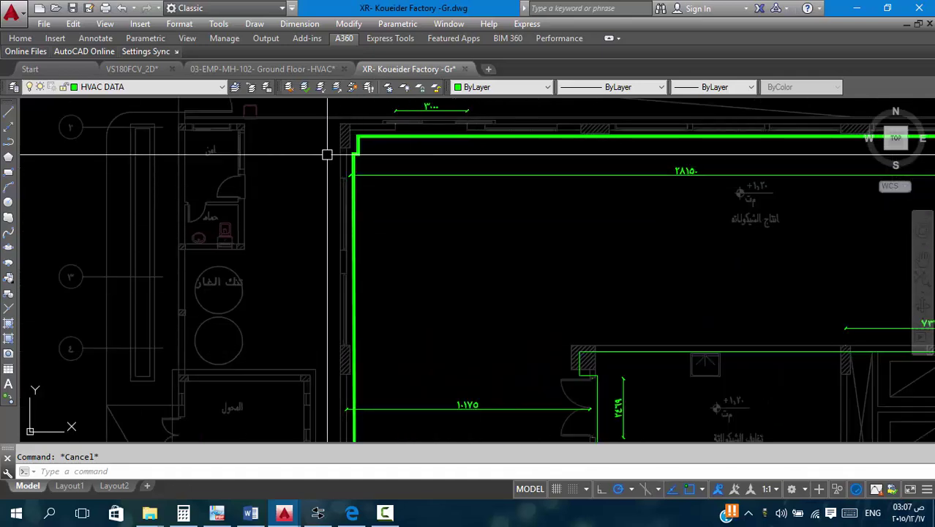
pyautogui.scroll(-5, 440, 227)
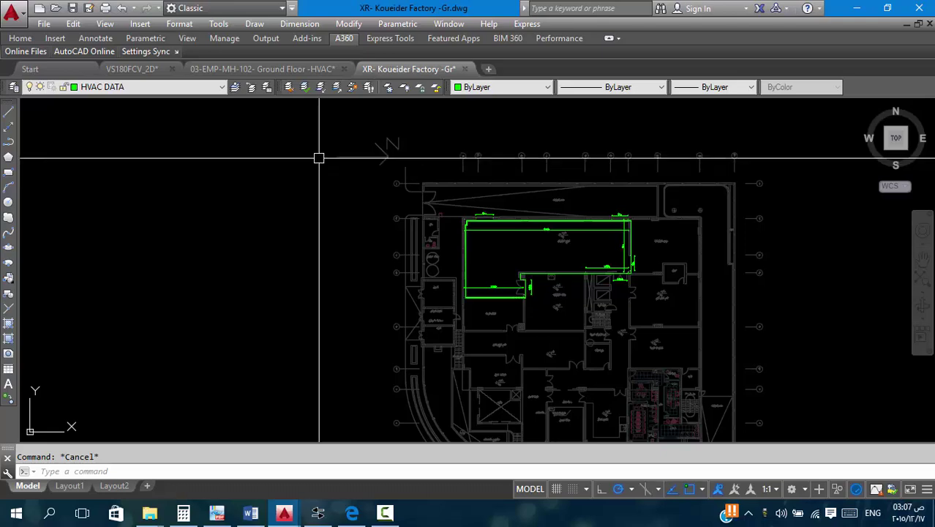
pyautogui.scroll(4, 486, 249)
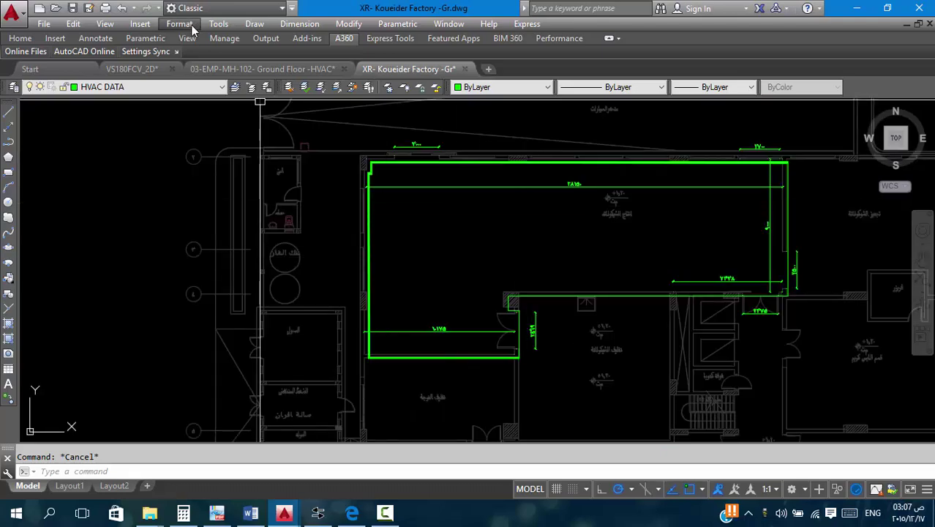
pyautogui.click(289, 24)
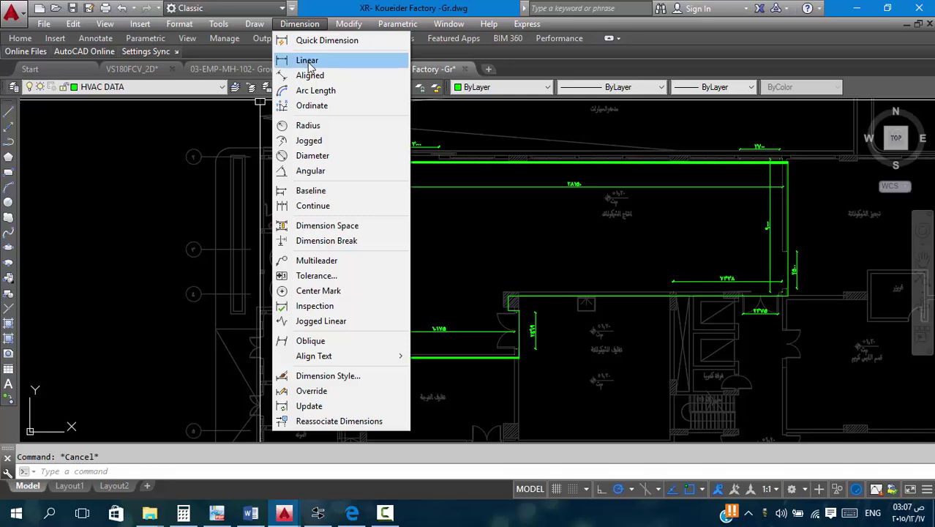
pyautogui.click(294, 60)
pyautogui.scroll(10, 411, 155)
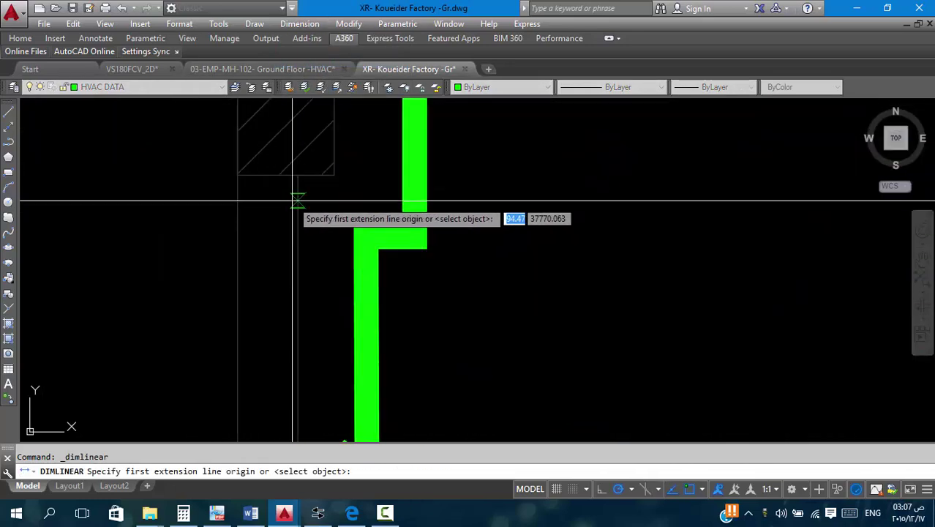
pyautogui.click(336, 186)
pyautogui.scroll(-6, 512, 190)
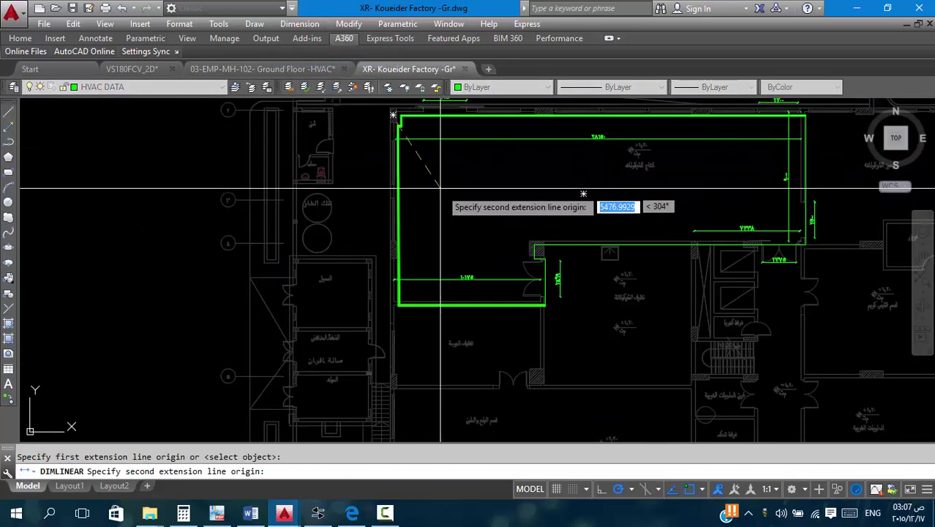
pyautogui.scroll(3, 419, 236)
pyautogui.scroll(4, 410, 234)
pyautogui.scroll(-6, 374, 255)
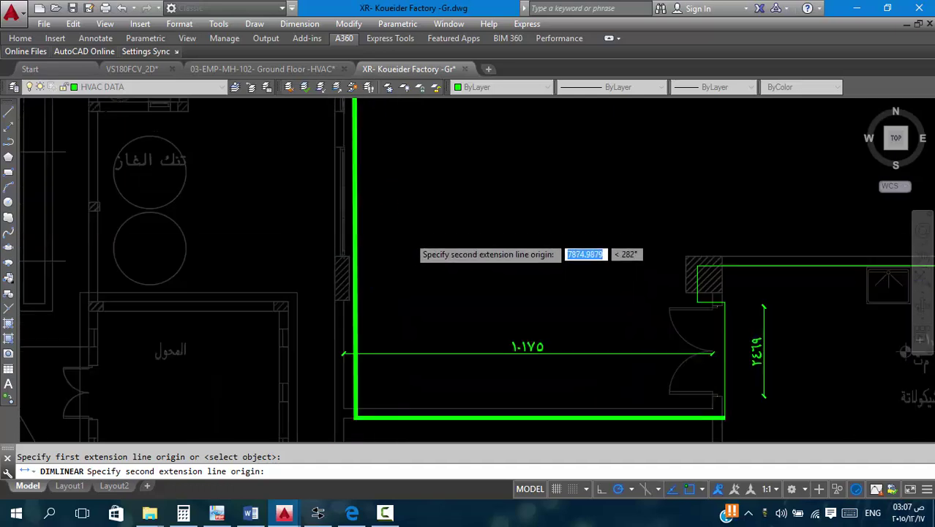
pyautogui.scroll(5, 410, 282)
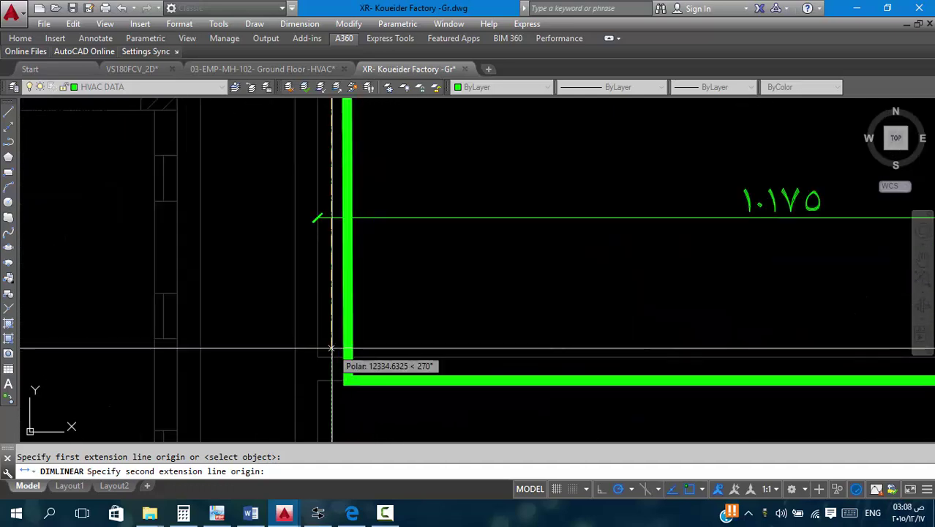
pyautogui.click(317, 357)
pyautogui.scroll(-5, 341, 314)
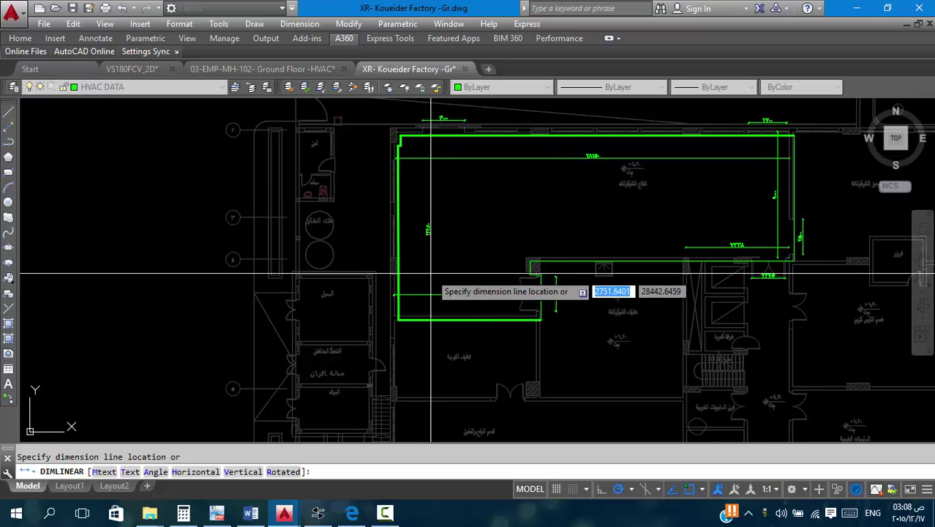
pyautogui.click(429, 246)
pyautogui.scroll(6, 429, 246)
pyautogui.scroll(-4, 432, 234)
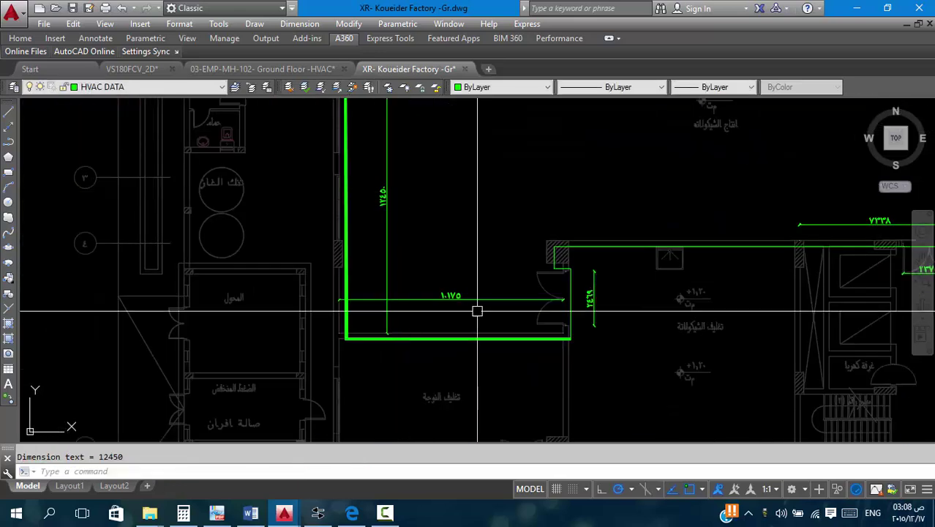
# Compute the south wall area in Calculator as 12.5 × 3.3 × 10.76 and enter 450 as space 001's south wall area in Word.
pyautogui.click(184, 512)
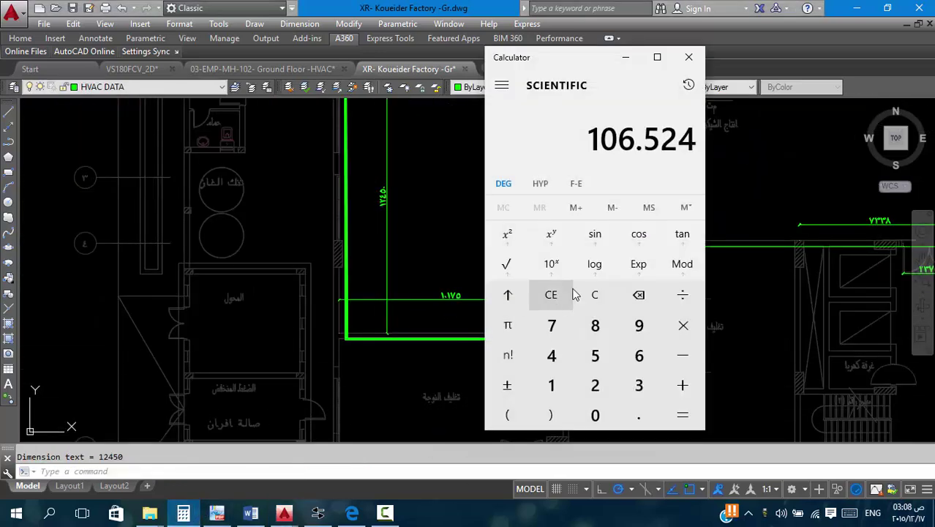
pyautogui.write('12.5*')
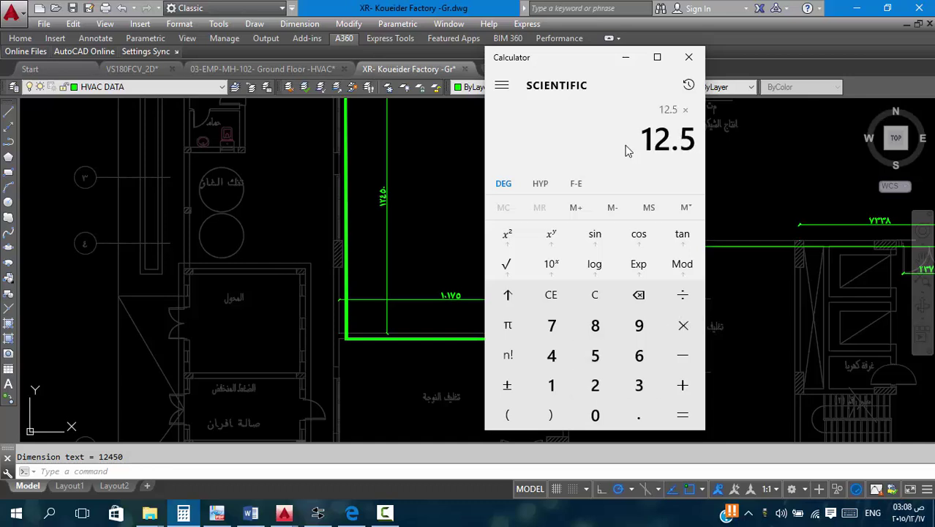
pyautogui.write('3.3*1')
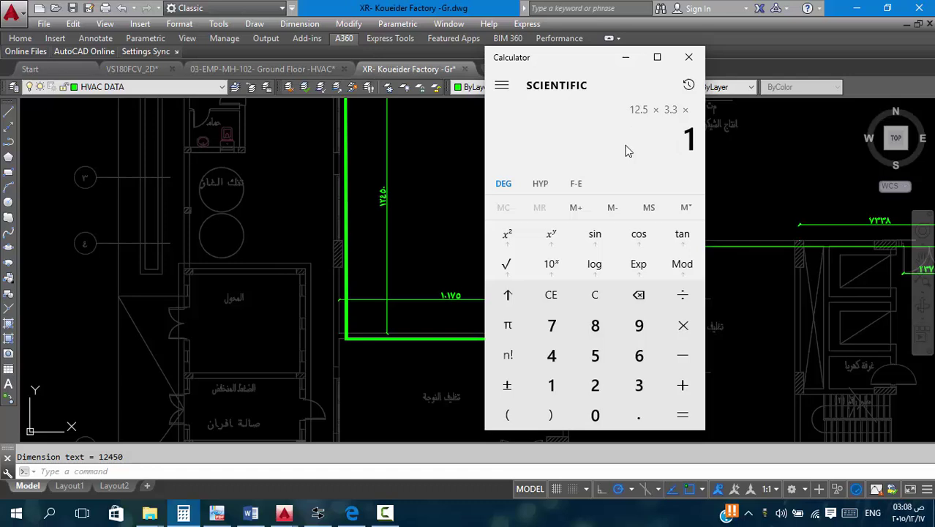
pyautogui.write('0.76')
pyautogui.press('Return')
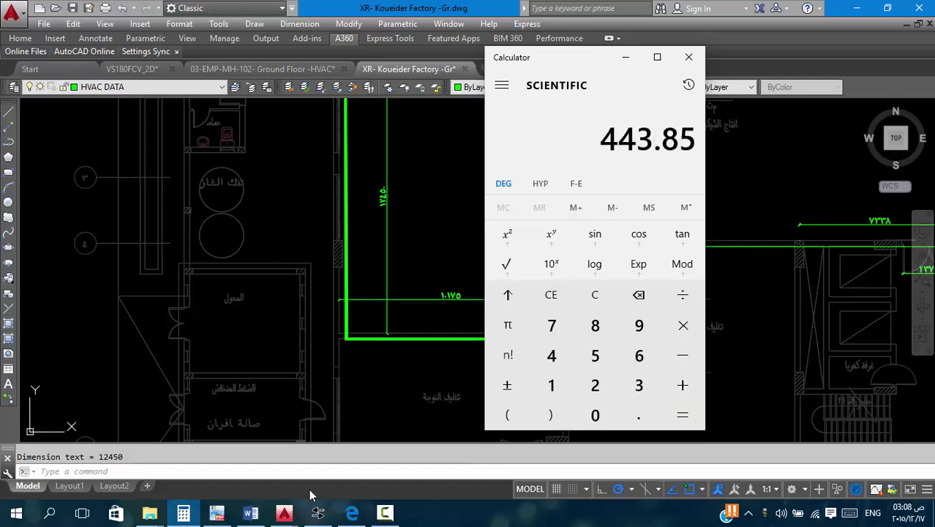
pyautogui.click(267, 512)
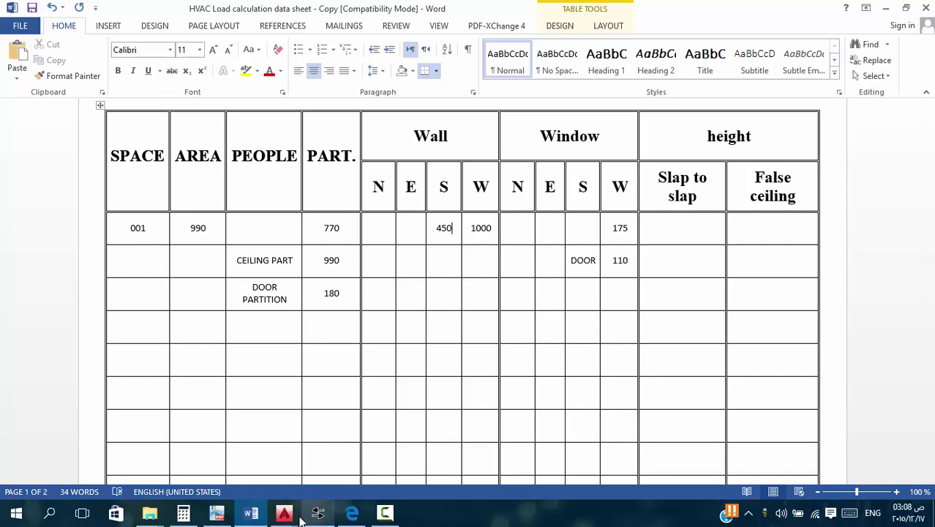
# Switch to the factory drawing in AutoCAD and examine the windows in the hall's left outer wall.
pyautogui.moveTo(286, 514)
pyautogui.click(432, 443)
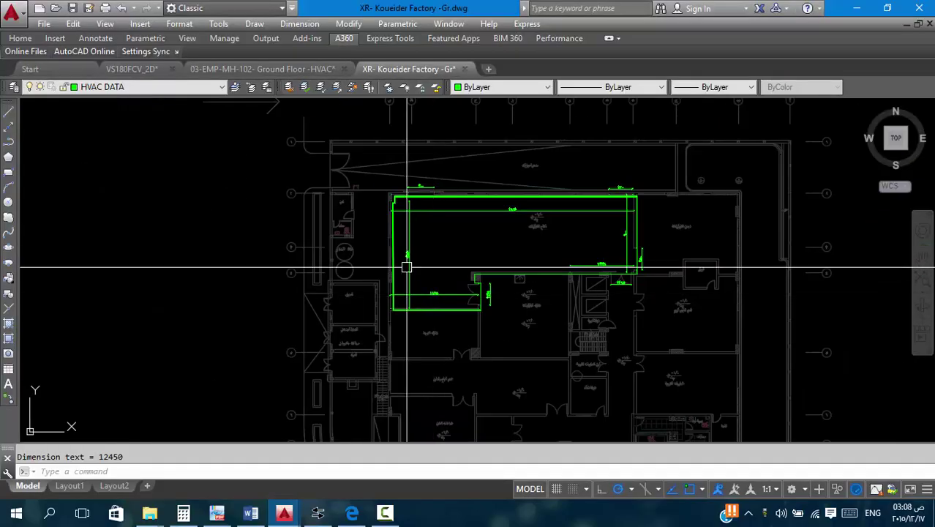
pyautogui.scroll(5, 407, 267)
pyautogui.scroll(-1, 365, 282)
pyautogui.scroll(2, 422, 228)
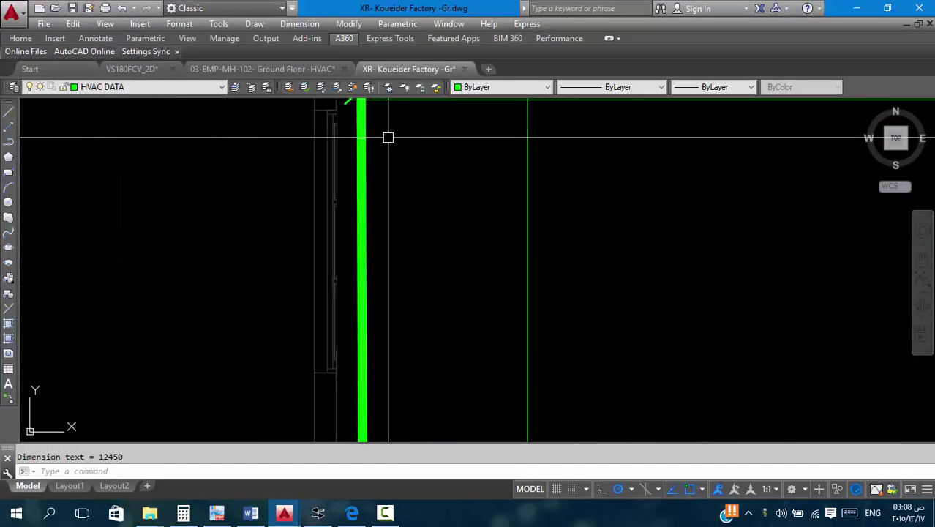
pyautogui.scroll(-4, 388, 137)
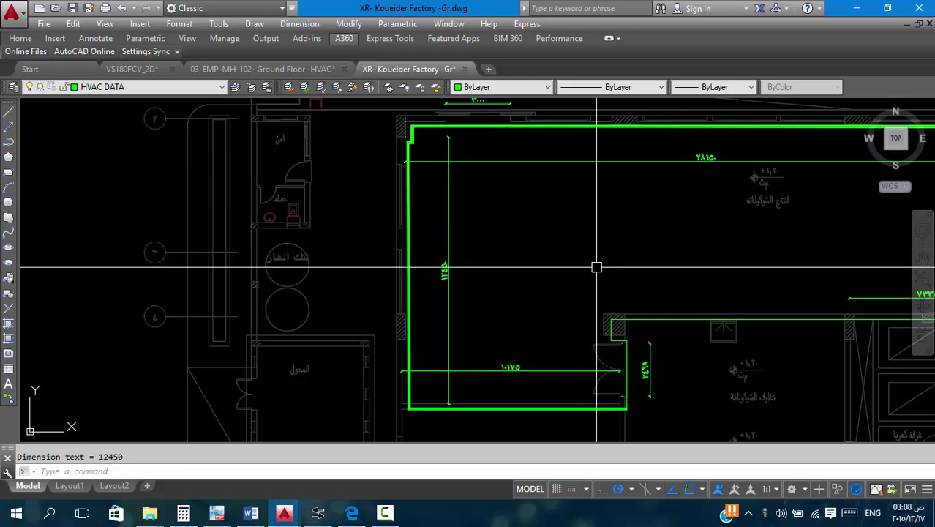
# Compute the south window area in Calculator as 2.7 × 10.76 × 2 and switch to the HVAC load data sheet in Word.
pyautogui.click(184, 513)
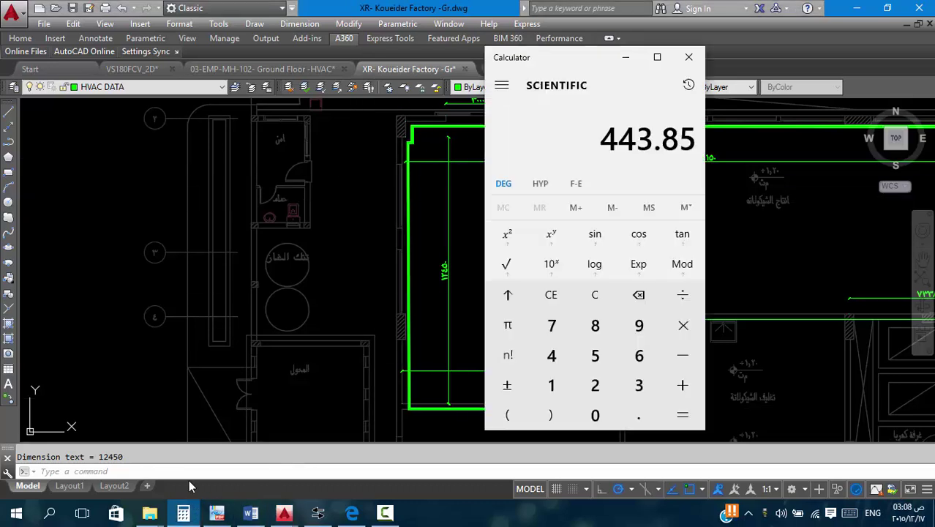
pyautogui.write('2.7*')
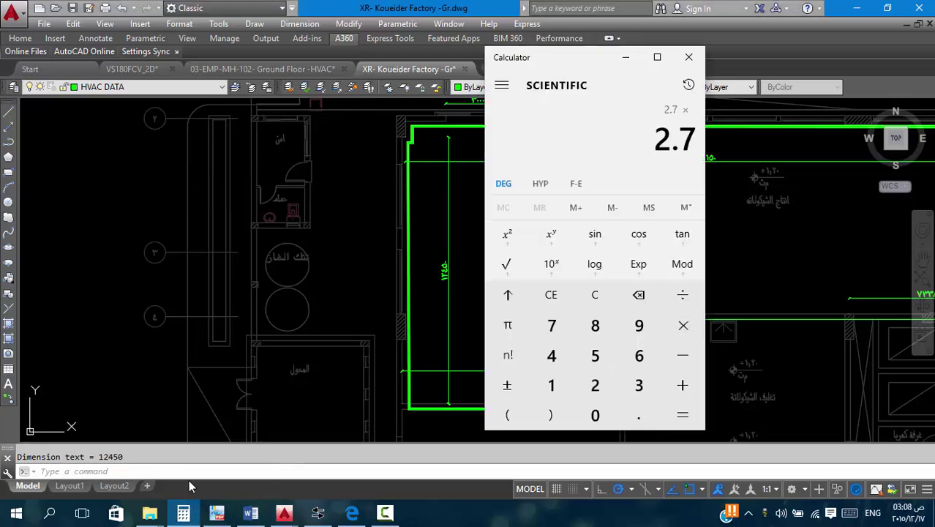
pyautogui.write('10.76')
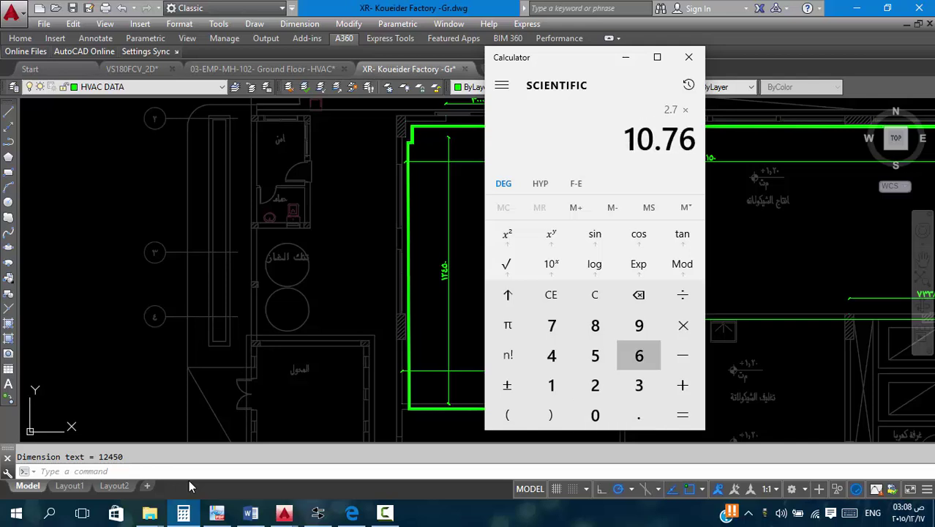
pyautogui.write('*2')
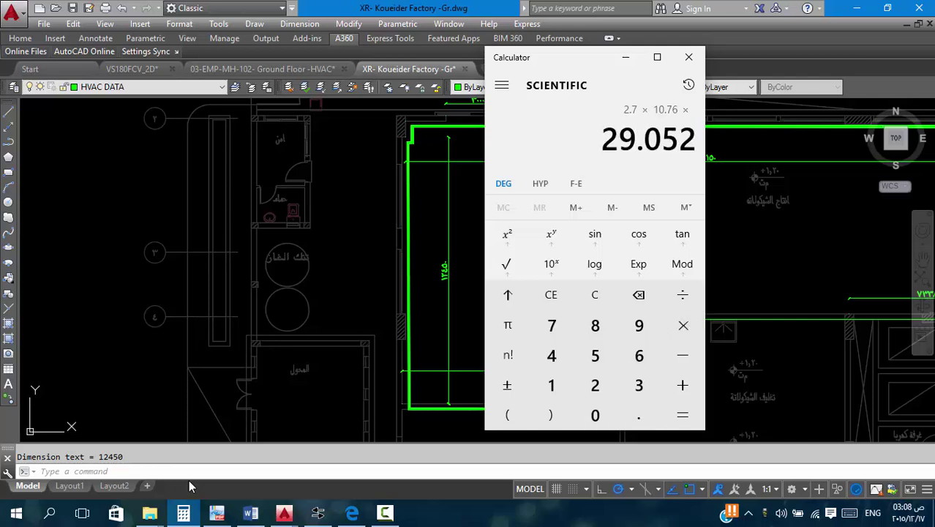
pyautogui.press('Return')
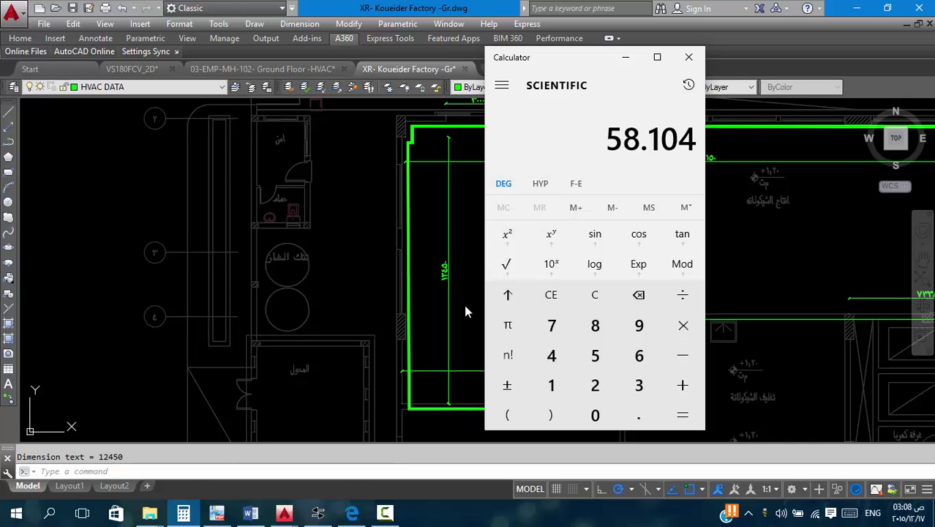
pyautogui.click(250, 513)
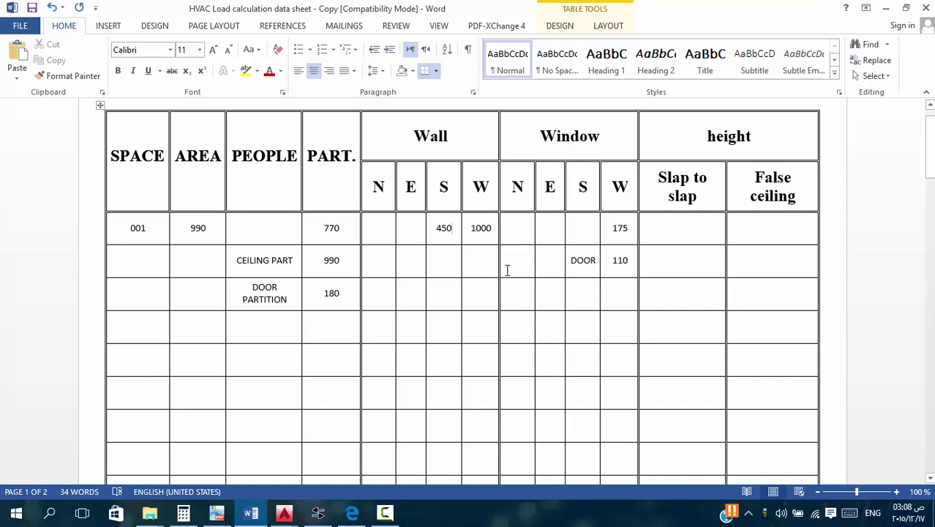
pyautogui.click(592, 231)
pyautogui.write('60')
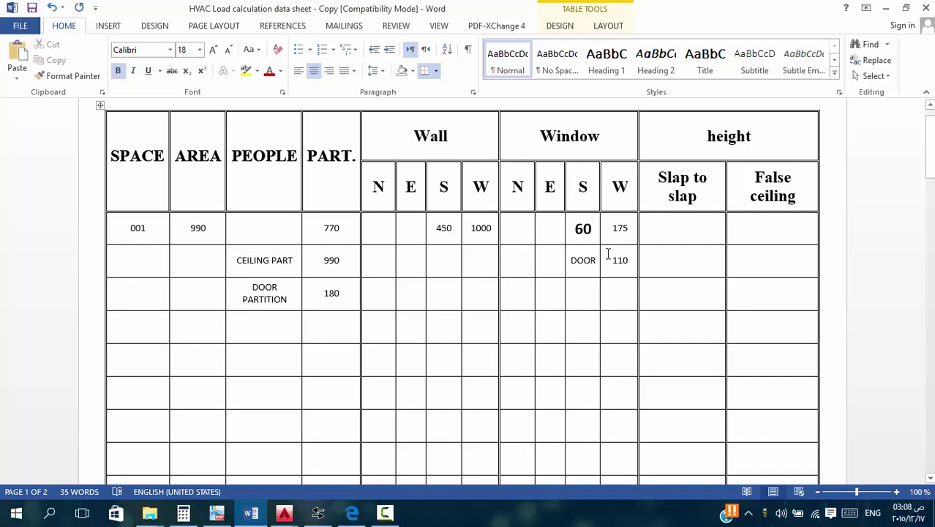
pyautogui.click(612, 260)
pyautogui.doubleClick(621, 260)
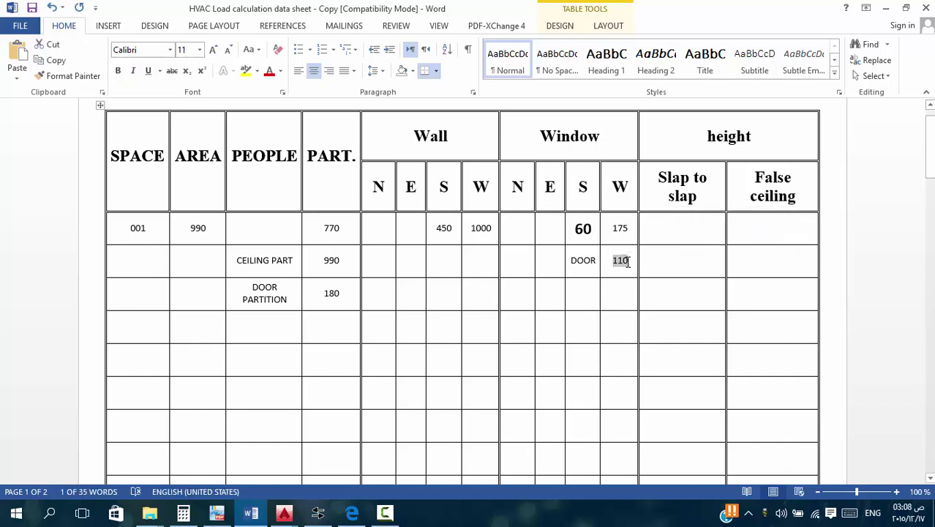
pyautogui.hotkey('ctrl', 'z')
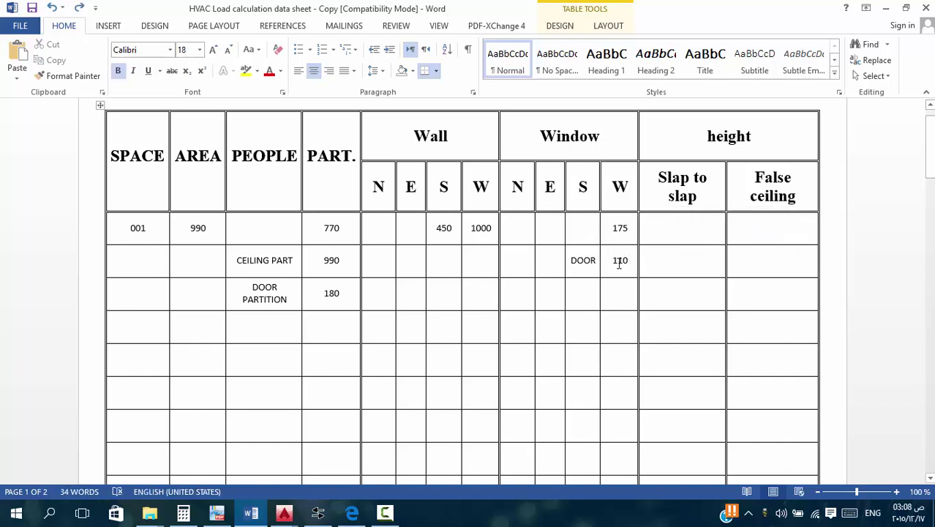
# Move the value 110 from the window W cell beside DOOR into the window W cell one row below.
pyautogui.doubleClick(620, 260)
pyautogui.hotkey('ctrl', 'c')
pyautogui.press('Delete')
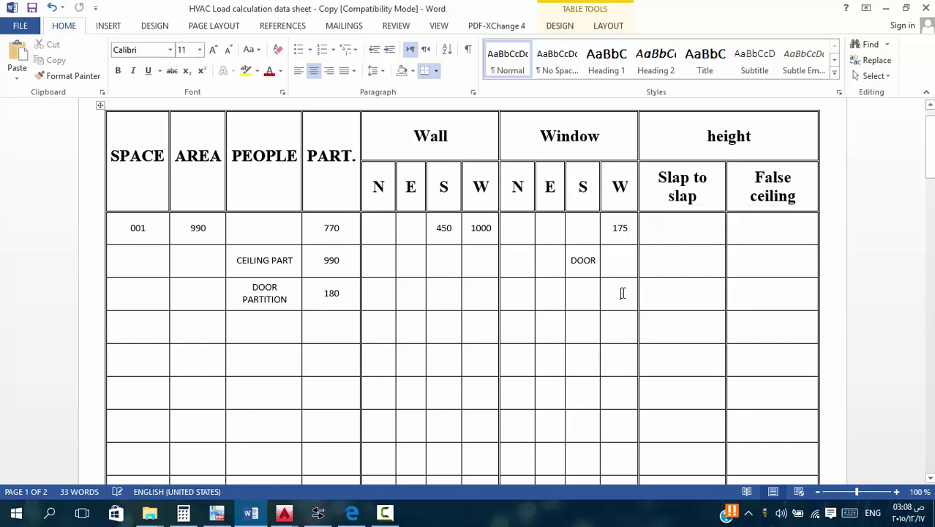
pyautogui.click(619, 292)
pyautogui.hotkey('ctrl', 'v')
# Enter 60 as space 001's south window area in the same text format as its west window value, and save the document.
pyautogui.click(582, 230)
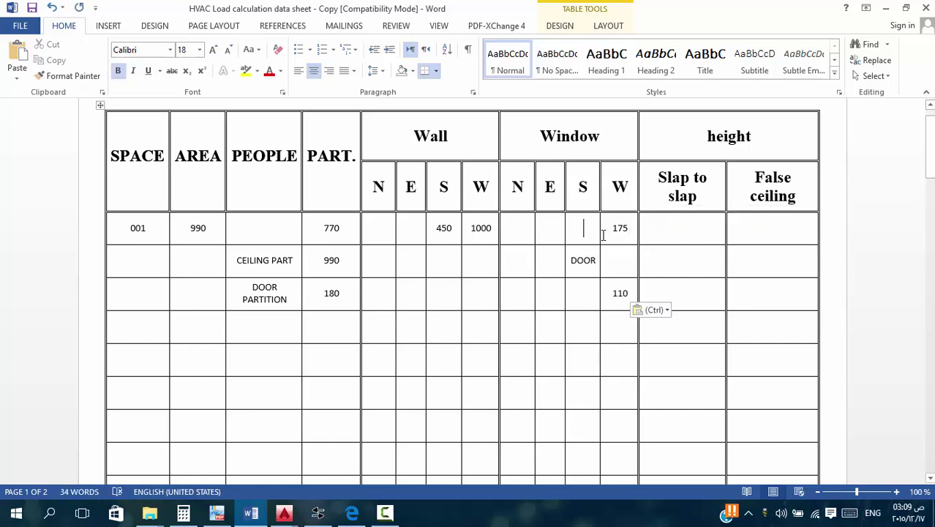
pyautogui.click(604, 229)
pyautogui.hotkey('ctrl', 'c')
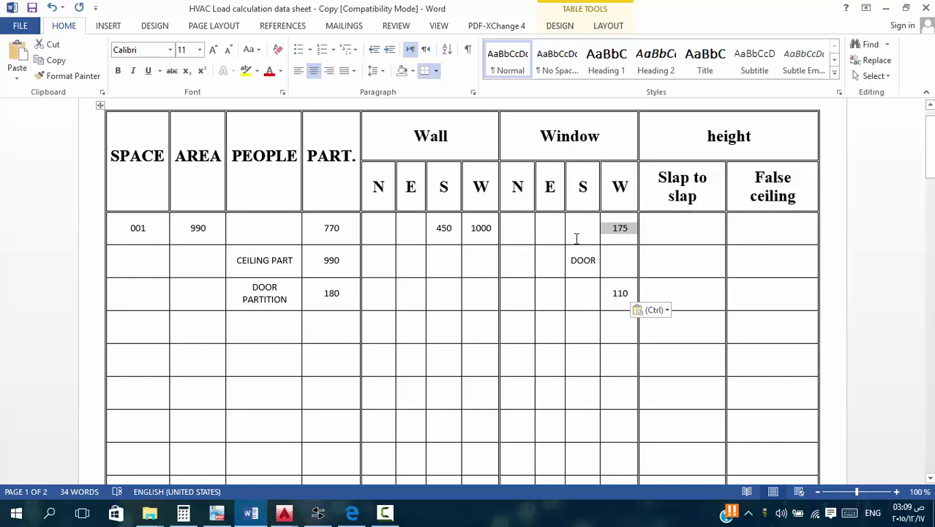
pyautogui.click(577, 232)
pyautogui.hotkey('ctrl', 'v')
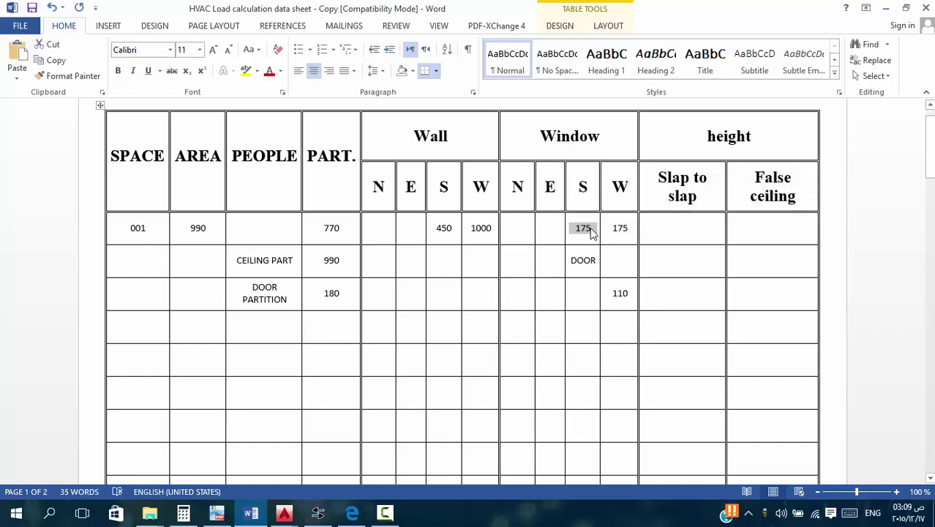
pyautogui.write('60')
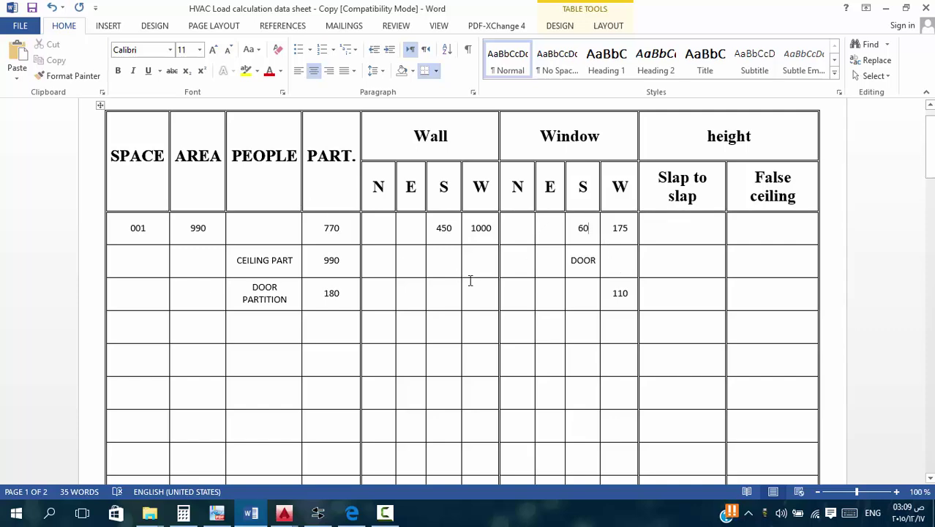
pyautogui.scroll(1, 470, 280)
pyautogui.click(31, 8)
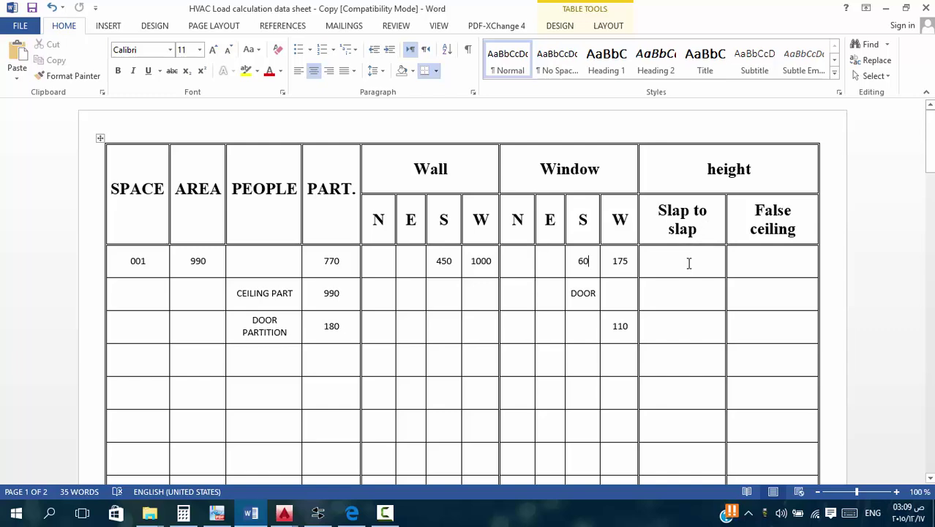
# Convert the slab height in Calculator as 3.3 × 3.28 and enter 10.8 in space 001's Slap to slap cell in Word.
pyautogui.click(182, 514)
pyautogui.write('3.3*3.2')
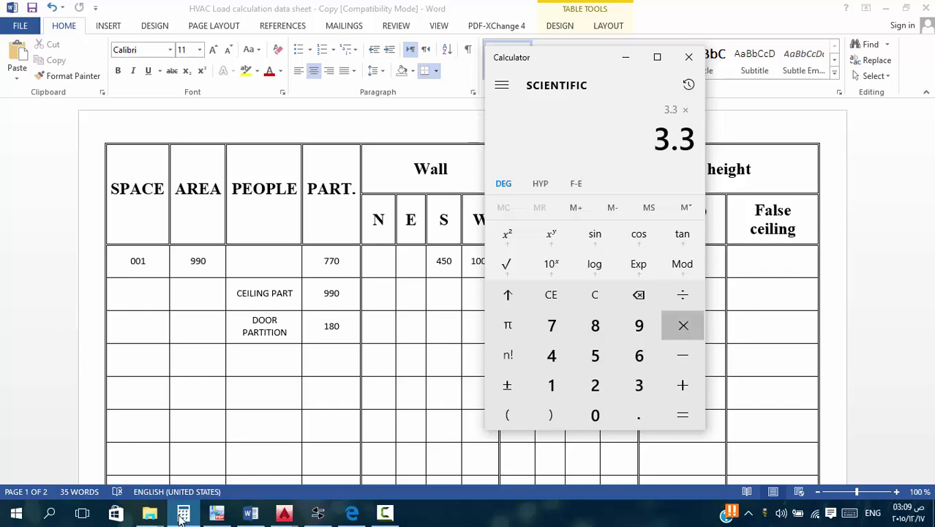
pyautogui.write('8')
pyautogui.press('Return')
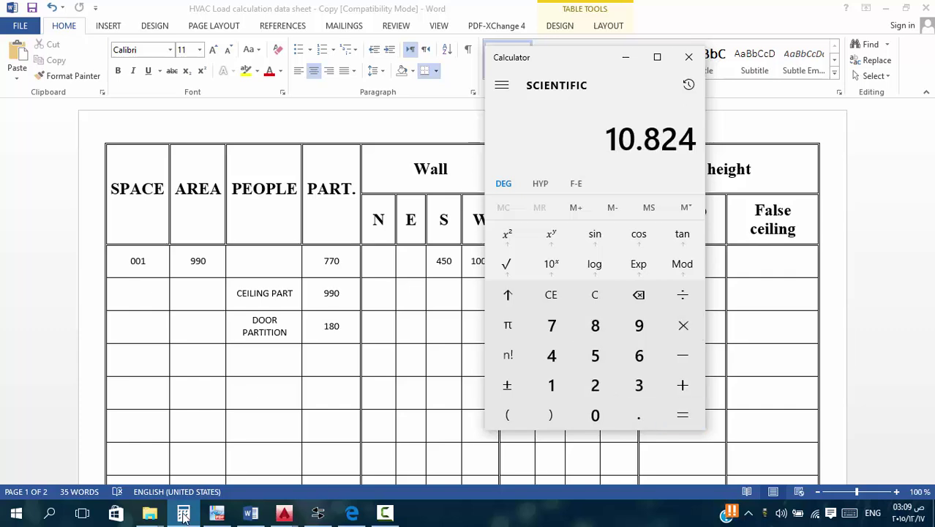
pyautogui.click(631, 60)
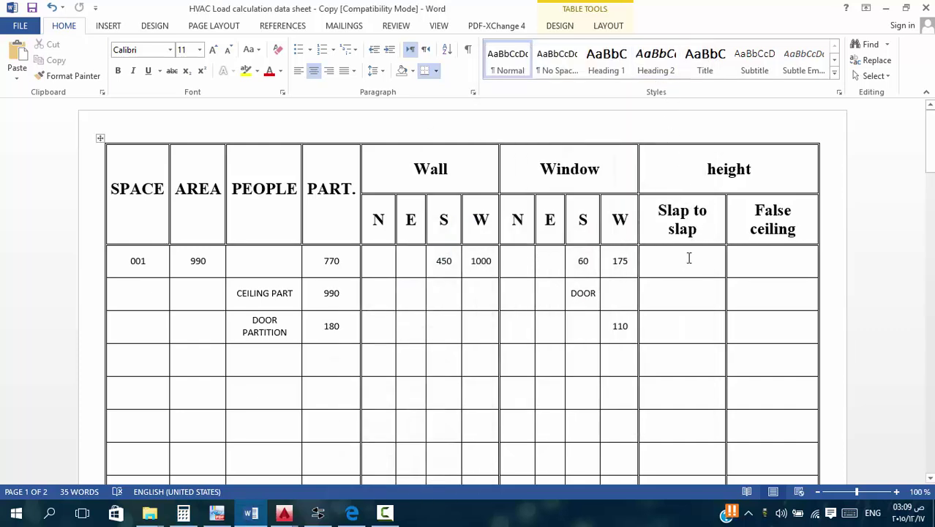
pyautogui.click(689, 258)
pyautogui.write('10.8')
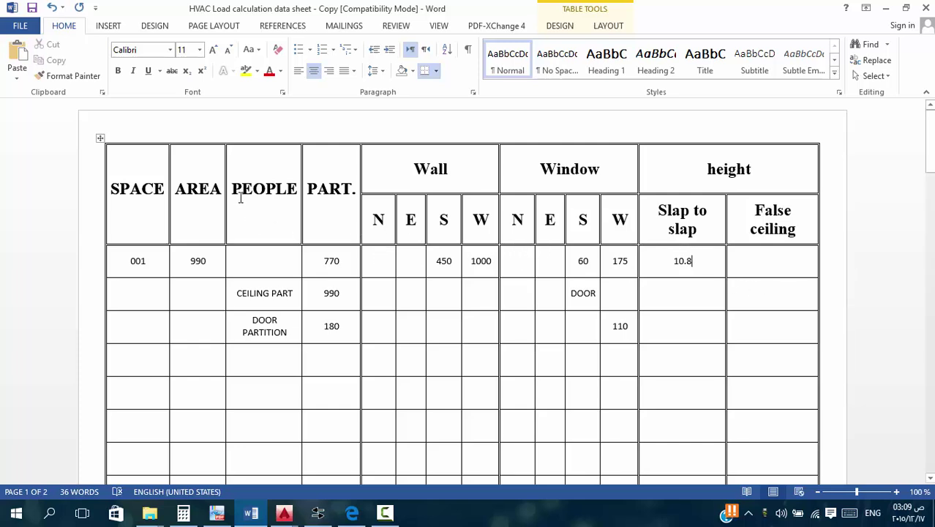
# Open the minimum ventilation rates and people density images from the HVAC folder and examine the occupant density for each occupancy category.
pyautogui.click(149, 514)
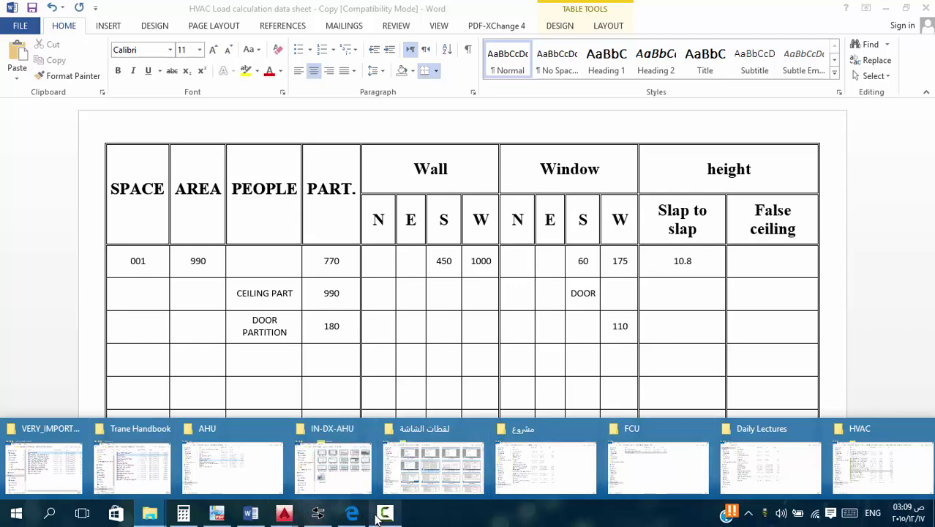
pyautogui.click(377, 516)
pyautogui.click(871, 454)
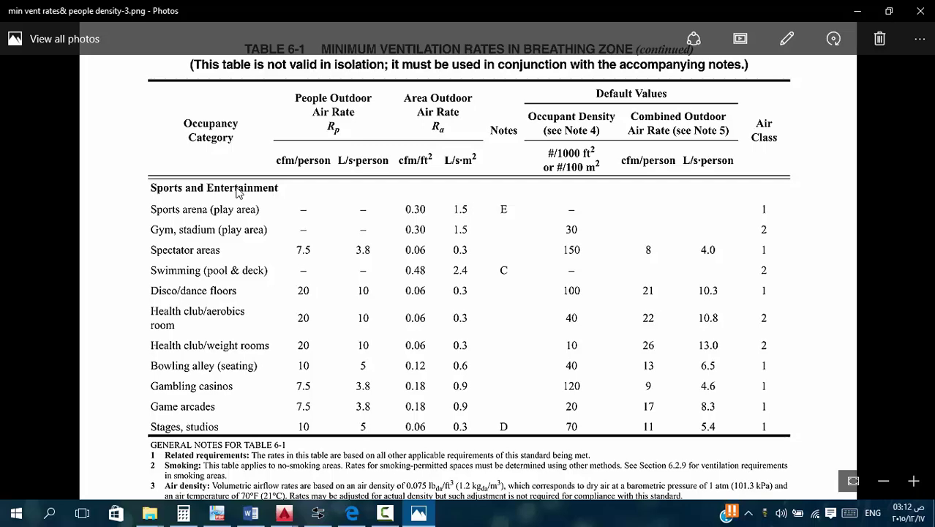
pyautogui.scroll(1, 479, 123)
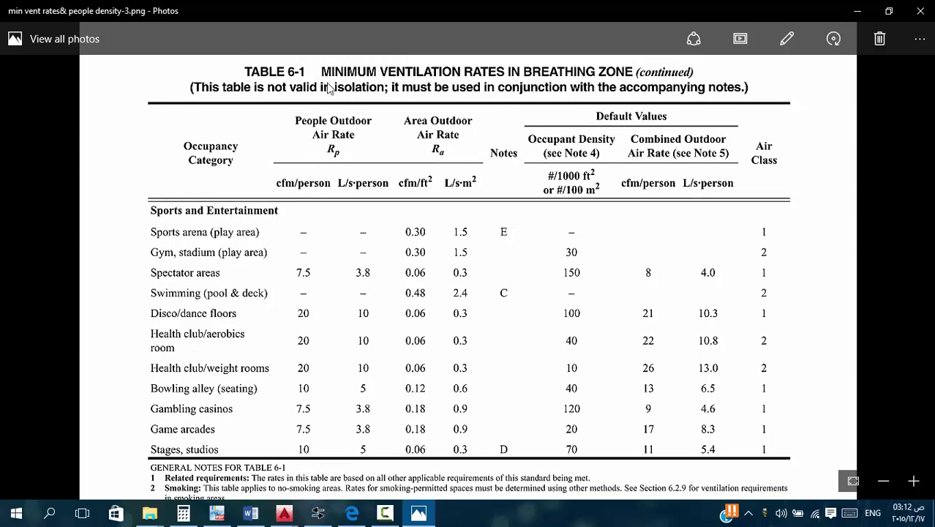
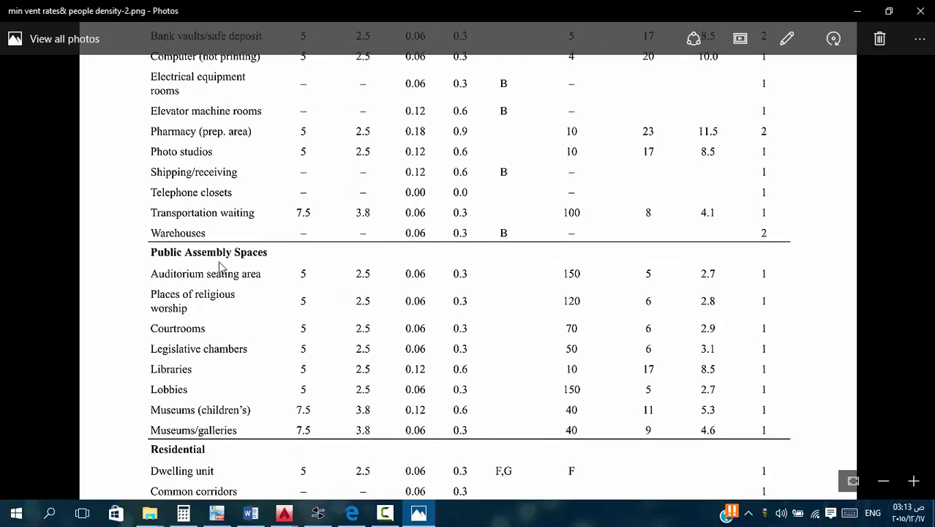
pyautogui.scroll(-2, 246, 357)
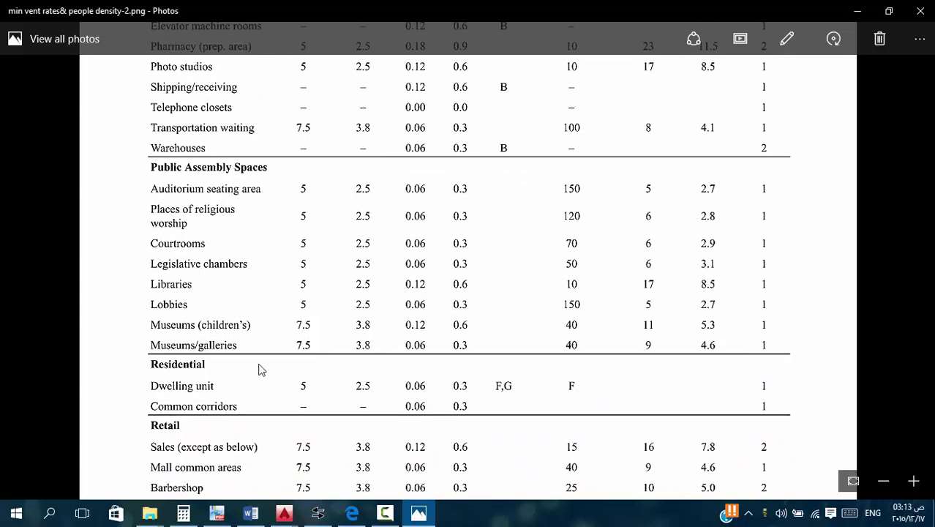
pyautogui.moveTo(261, 375); pyautogui.dragTo(258, 241)
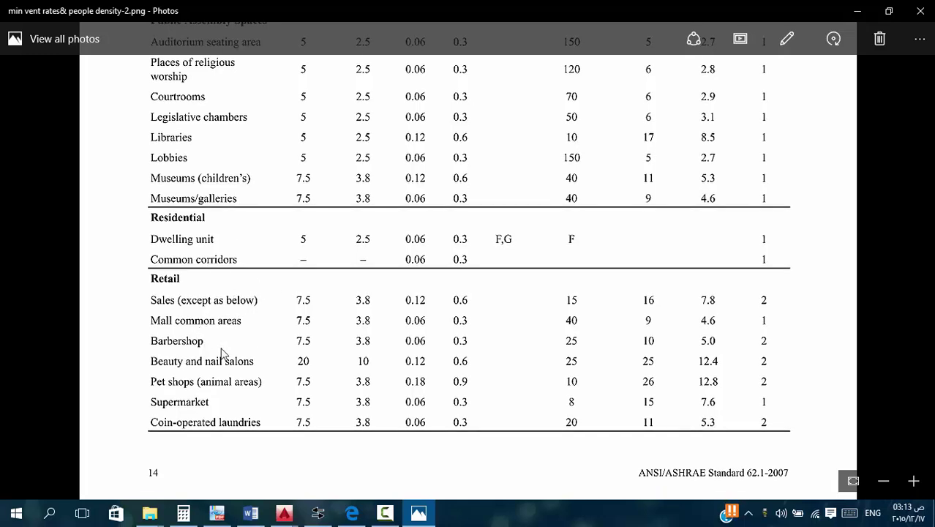
pyautogui.moveTo(299, 259); pyautogui.dragTo(304, 427)
pyautogui.scroll(5, 274, 404)
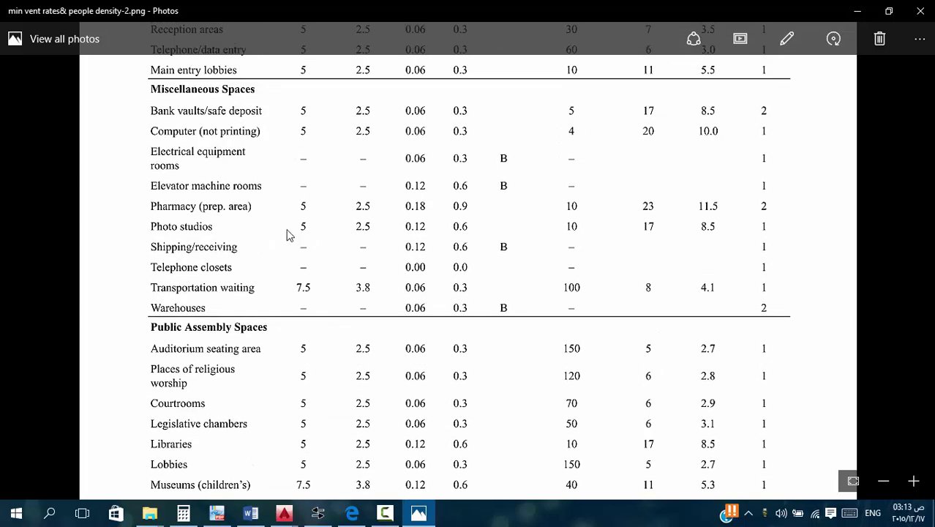
pyautogui.moveTo(285, 280)
pyautogui.mouseDown()
pyautogui.moveTo(282, 370)
pyautogui.moveTo(288, 272)
pyautogui.mouseUp()
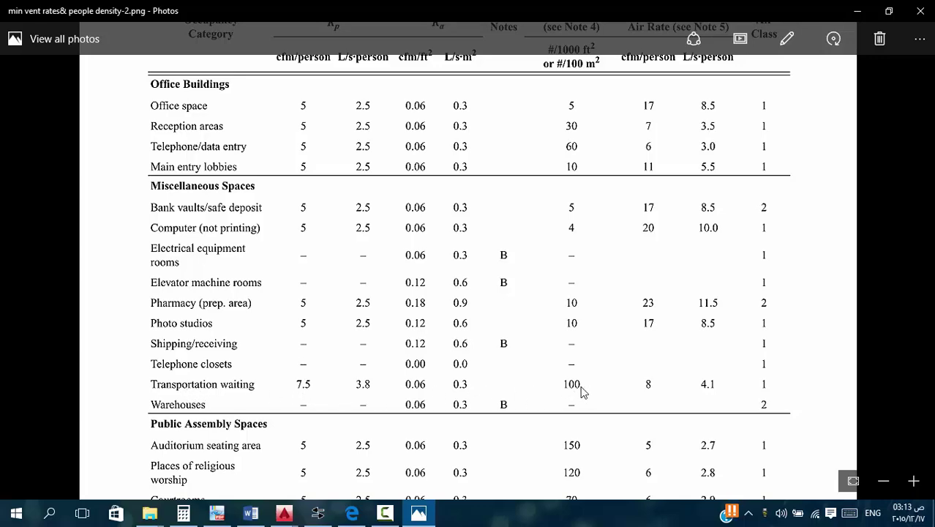
pyautogui.scroll(3, 818, 308)
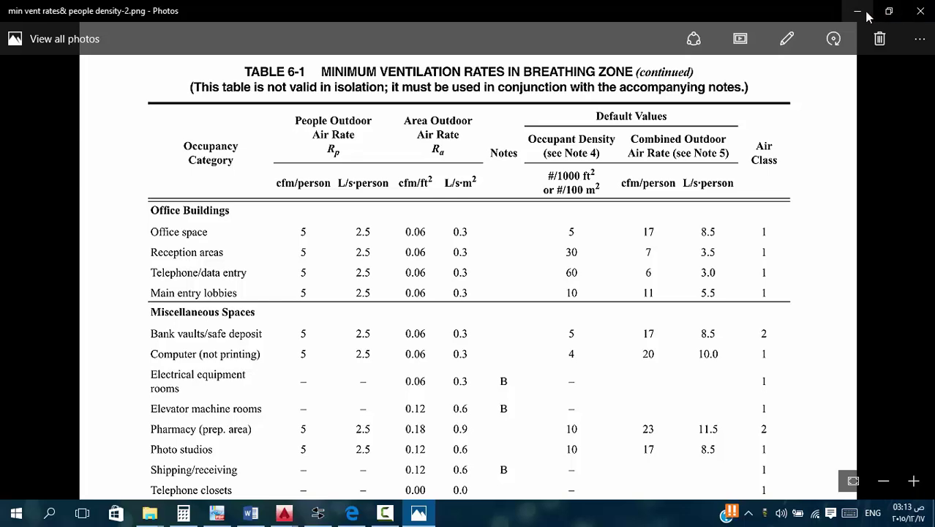
# Switch to the factory drawing in AutoCAD, examine the chocolate production hall's outline and label, and return to the data sheet in Word.
pyautogui.click(284, 512)
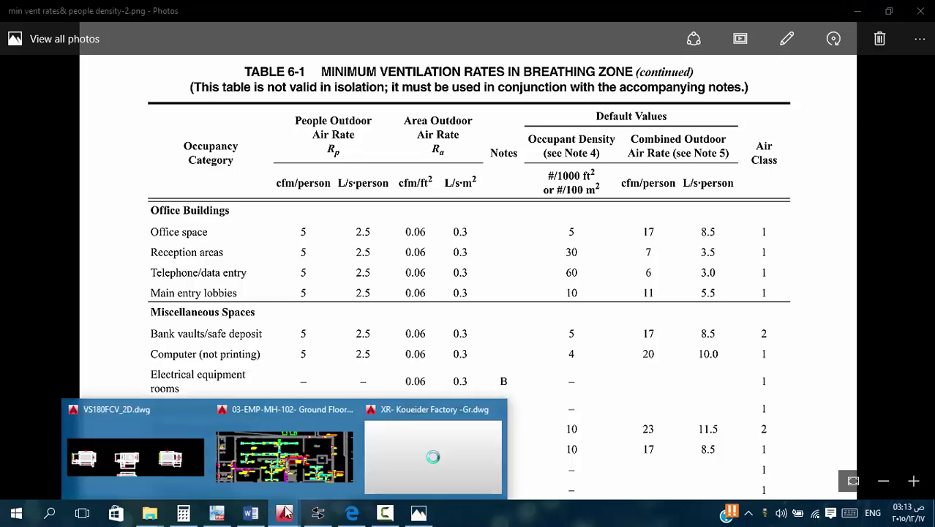
pyautogui.click(408, 443)
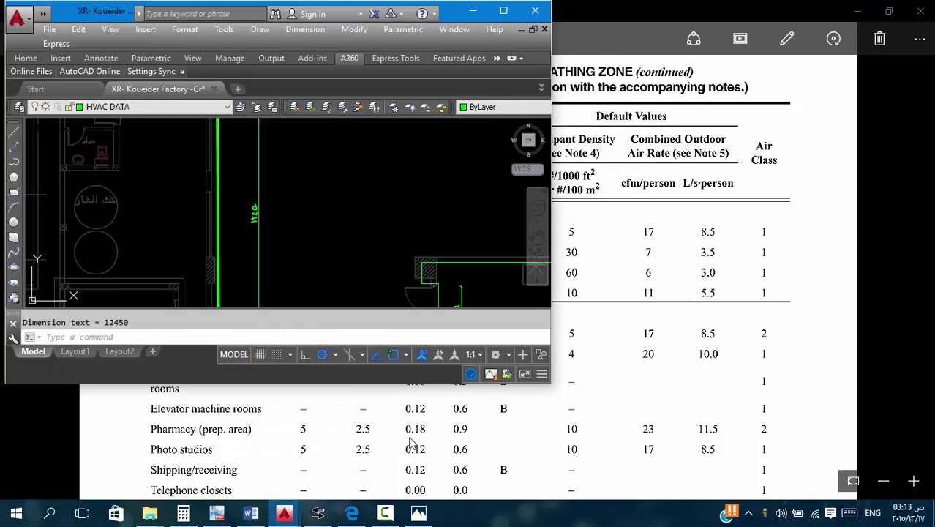
pyautogui.click(510, 10)
pyautogui.scroll(-3, 374, 239)
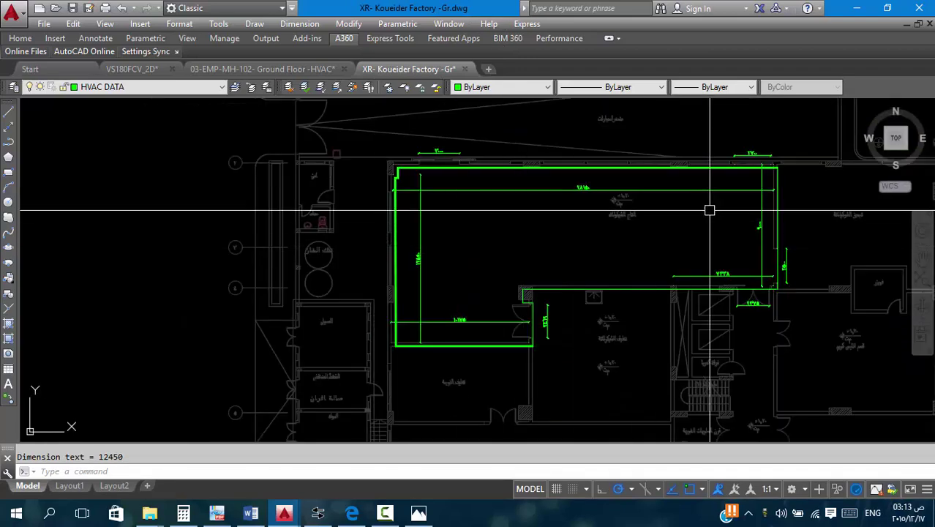
pyautogui.scroll(2, 714, 208)
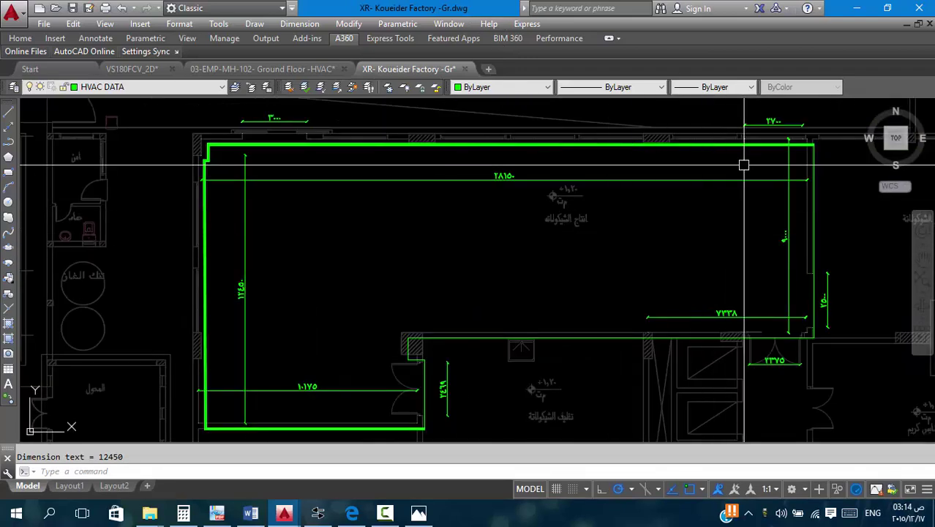
pyautogui.scroll(4, 813, 198)
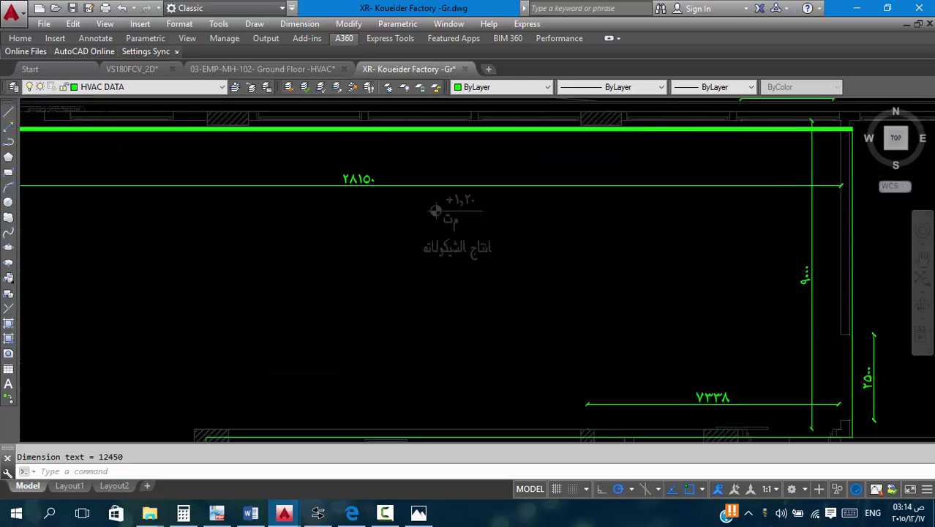
pyautogui.scroll(-4, 567, 171)
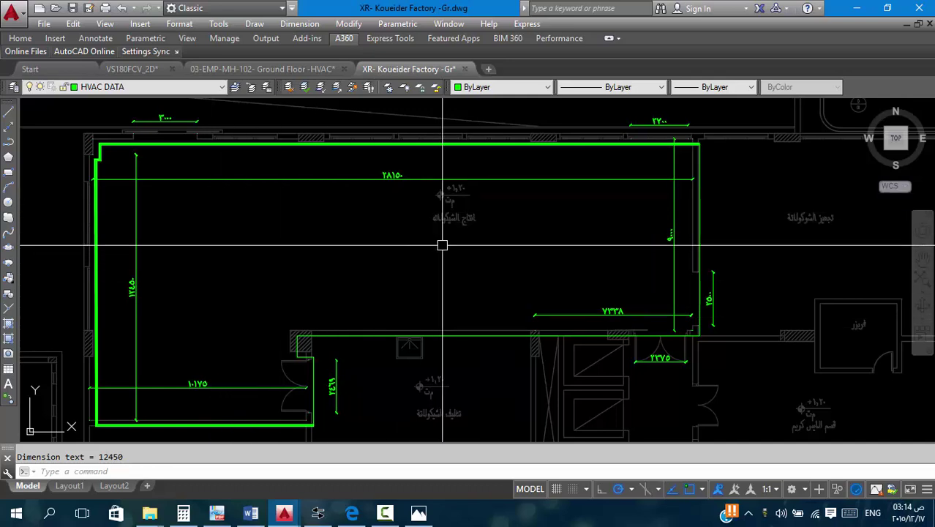
pyautogui.click(251, 513)
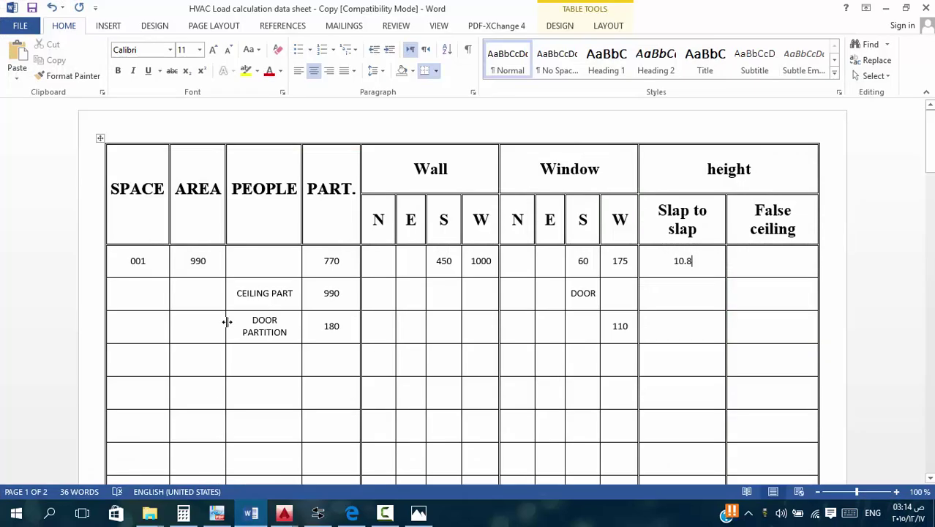
# Enter 20 as space 001's people count in the data sheet and save the document.
pyautogui.click(279, 267)
pyautogui.write('20')
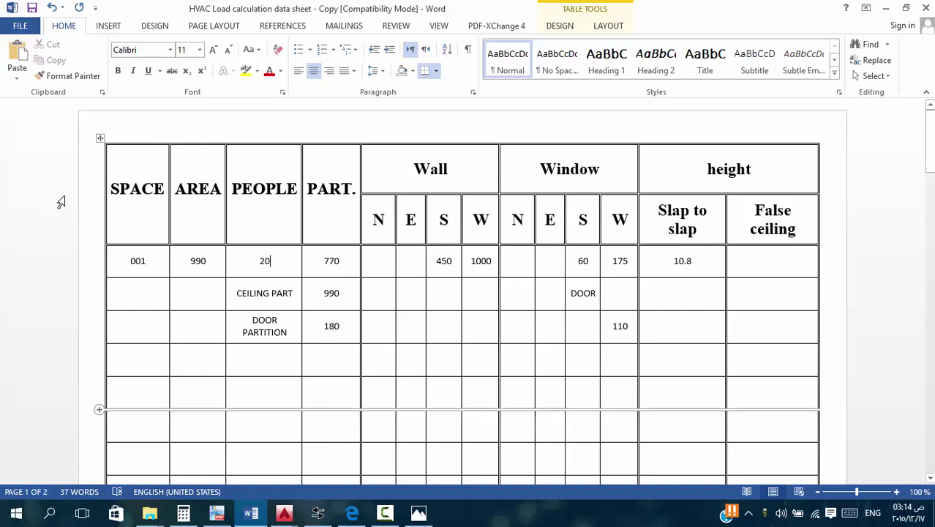
pyautogui.click(32, 7)
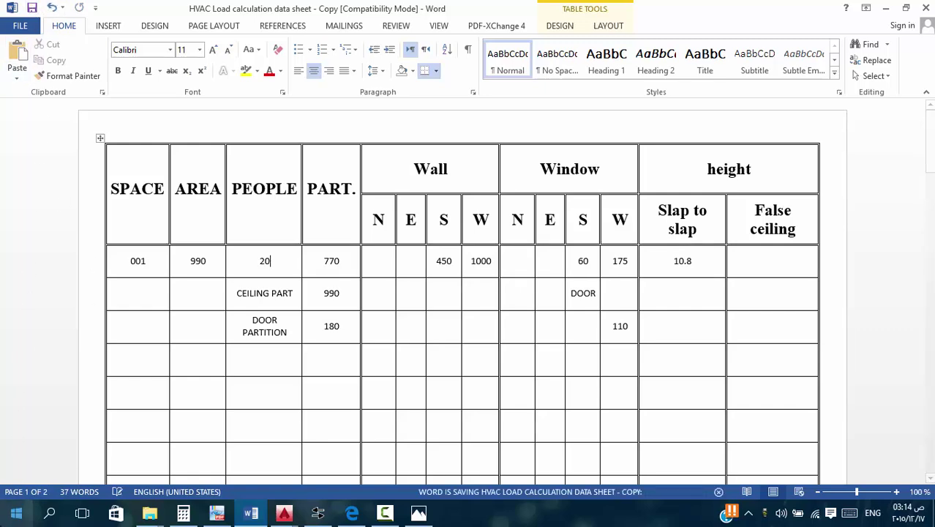
pyautogui.click(385, 515)
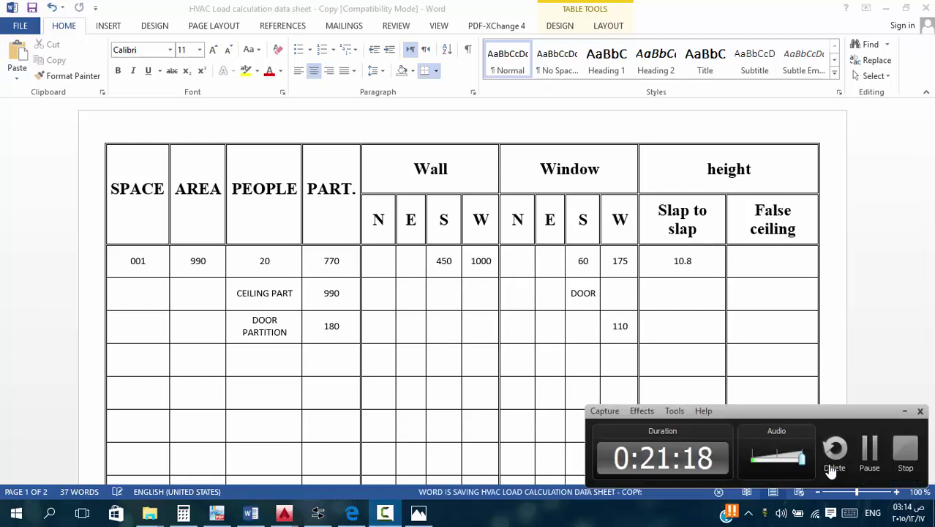
pyautogui.click(878, 449)
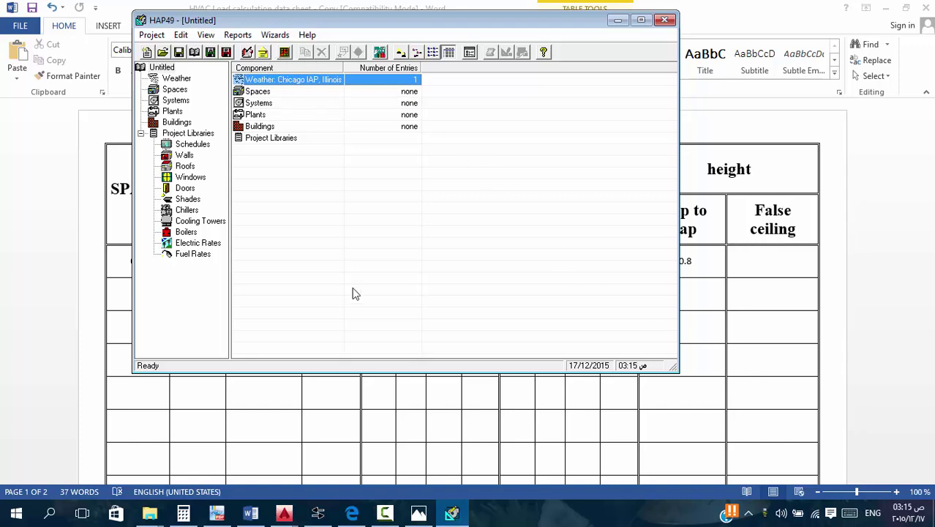
pyautogui.click(385, 515)
pyautogui.click(385, 515)
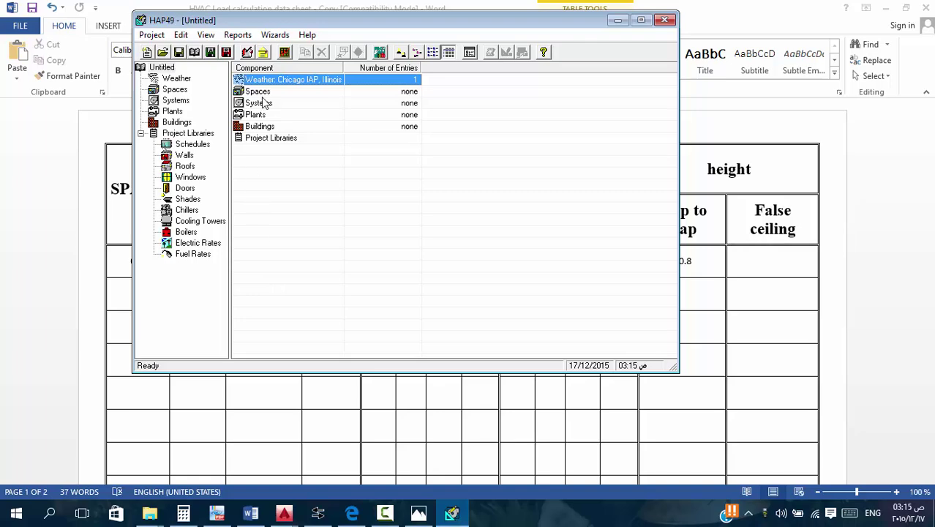
# In HAP, open the project's weather properties and set the region to Middle East and the location to Egypt, with Cairo as city.
pyautogui.doubleClick(281, 80)
pyautogui.doubleClick(307, 82)
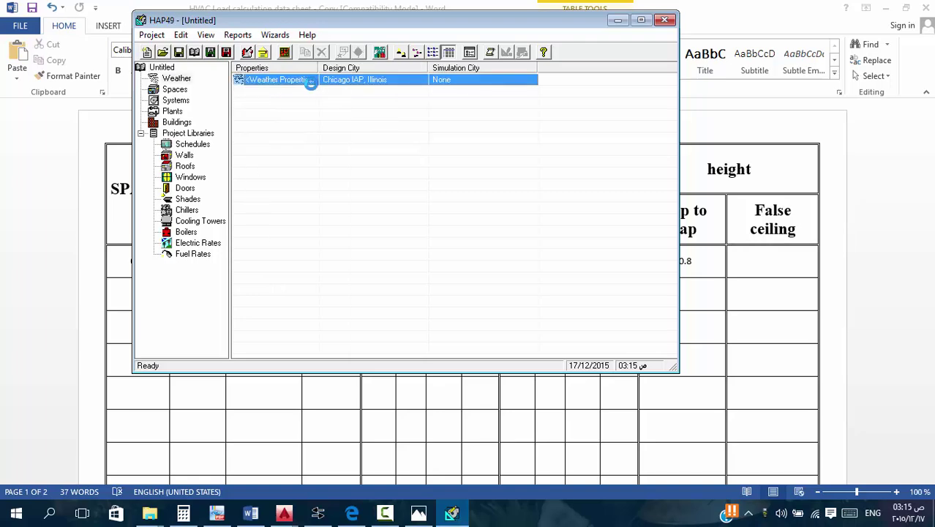
pyautogui.click(351, 96)
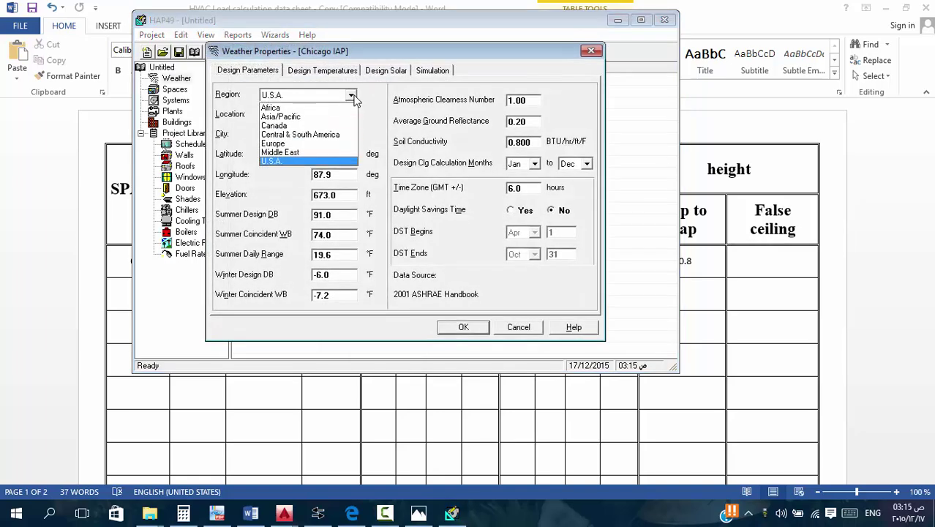
pyautogui.click(300, 153)
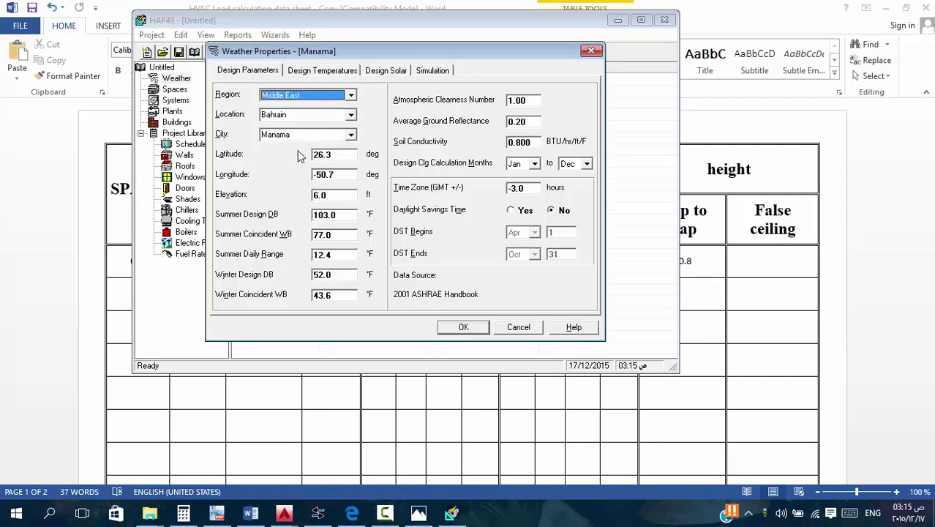
pyautogui.click(341, 116)
pyautogui.click(351, 115)
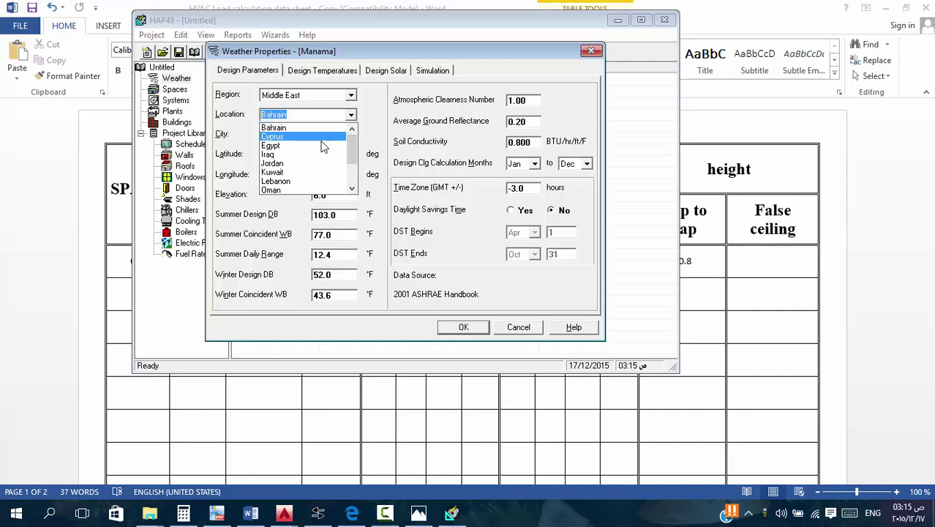
pyautogui.click(323, 144)
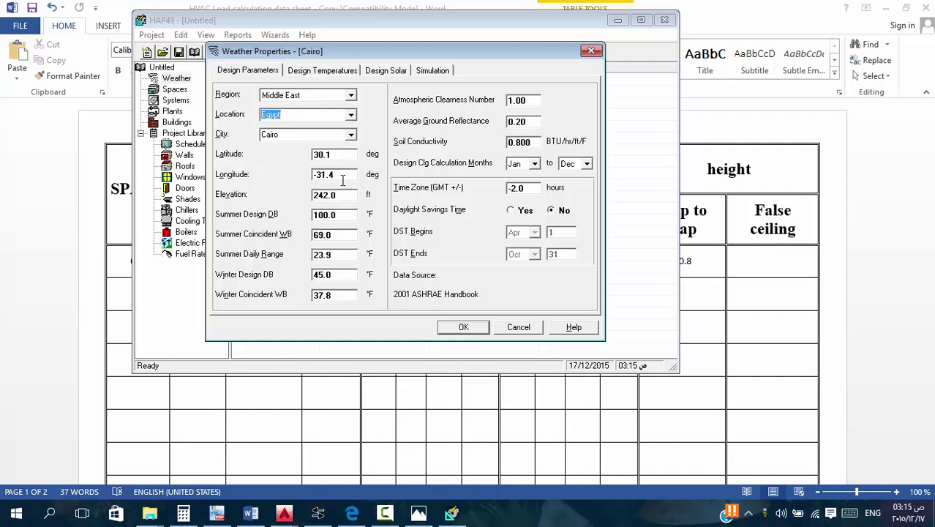
# Set Cairo's Summer Design DB to 105 °F and its Summer Coincident WB to 78 °F.
pyautogui.click(350, 214)
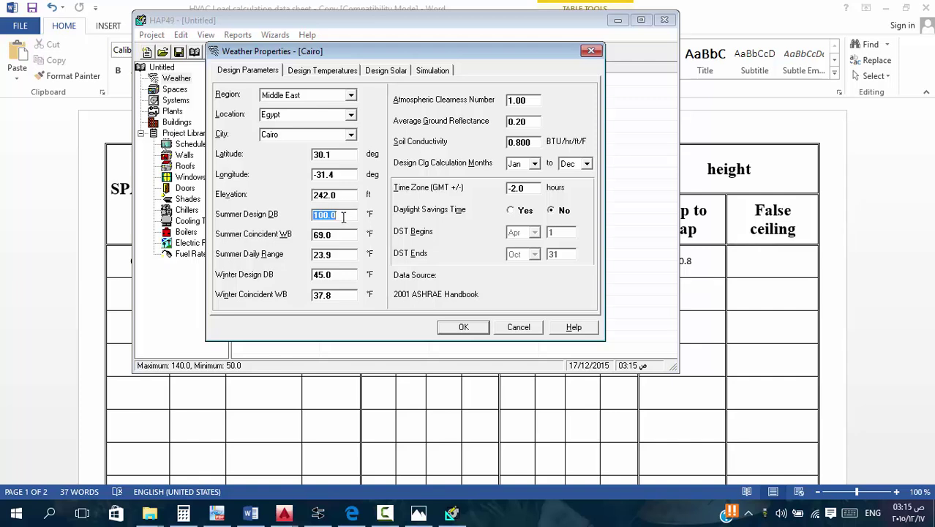
pyautogui.write('105')
pyautogui.click(346, 236)
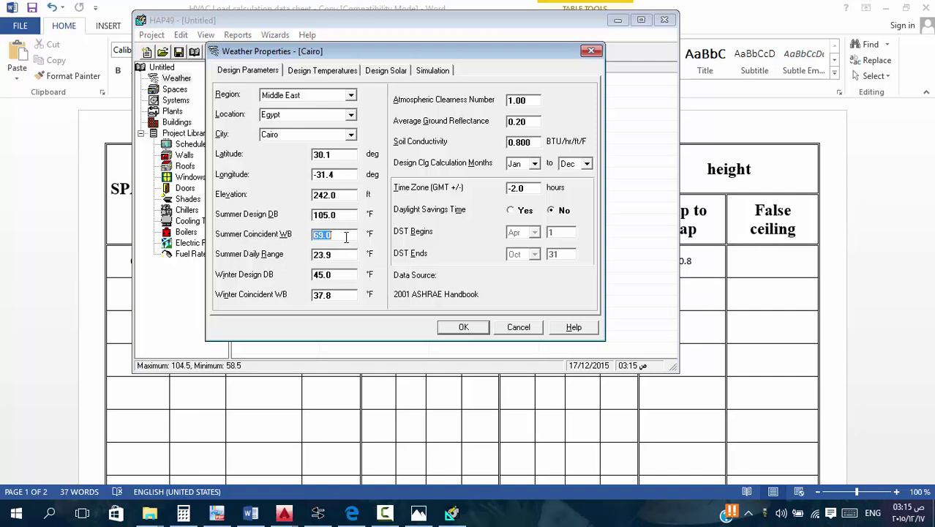
pyautogui.write('74')
pyautogui.press('BackSpace')
pyautogui.write('8')
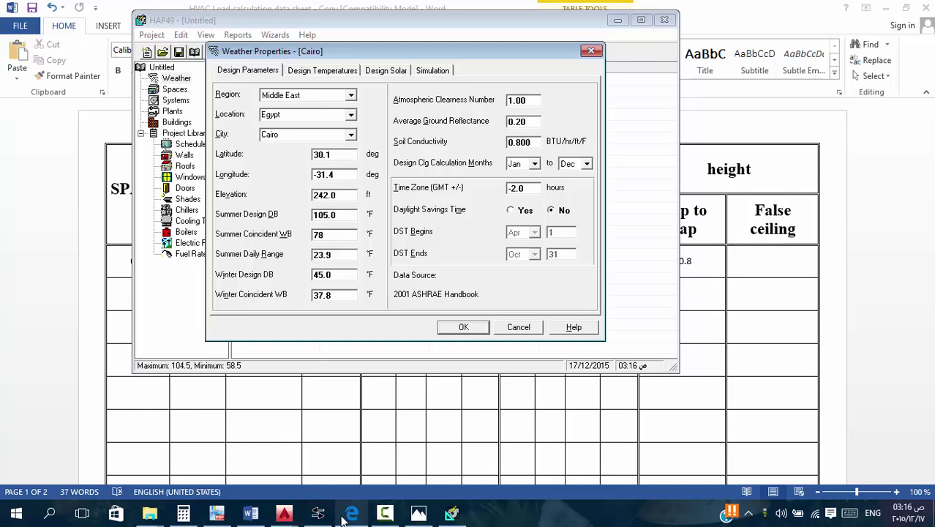
pyautogui.click(385, 513)
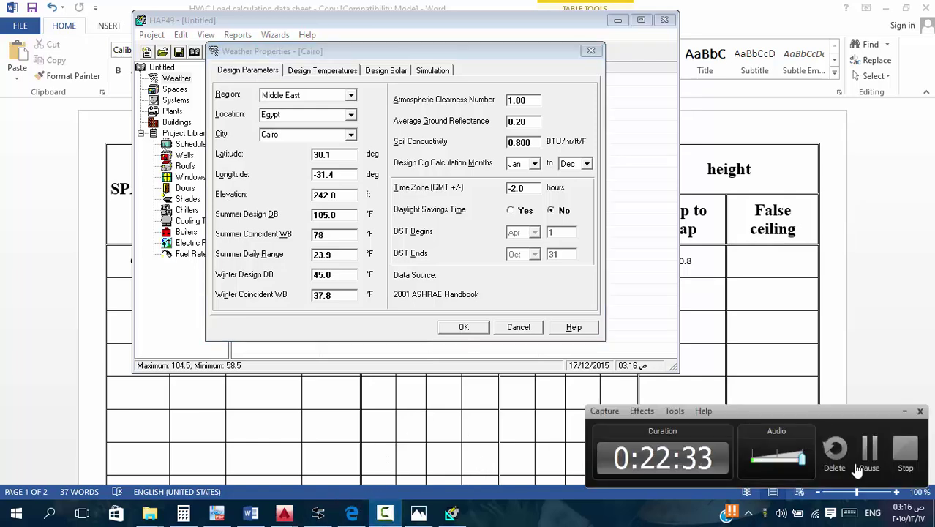
pyautogui.click(859, 469)
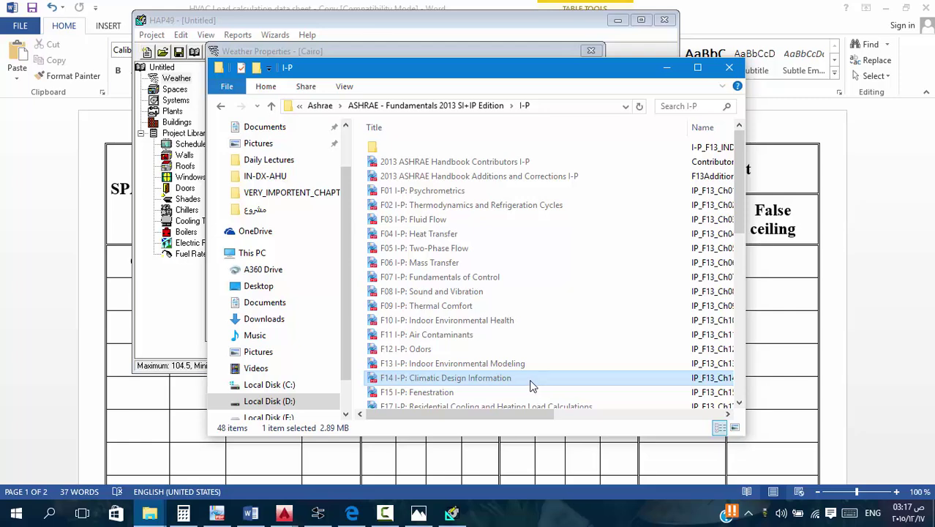
# Open the ASHRAE chapter F14 I-P: Climatic Design Information and look through it for the station tables and their column headings.
pyautogui.doubleClick(531, 386)
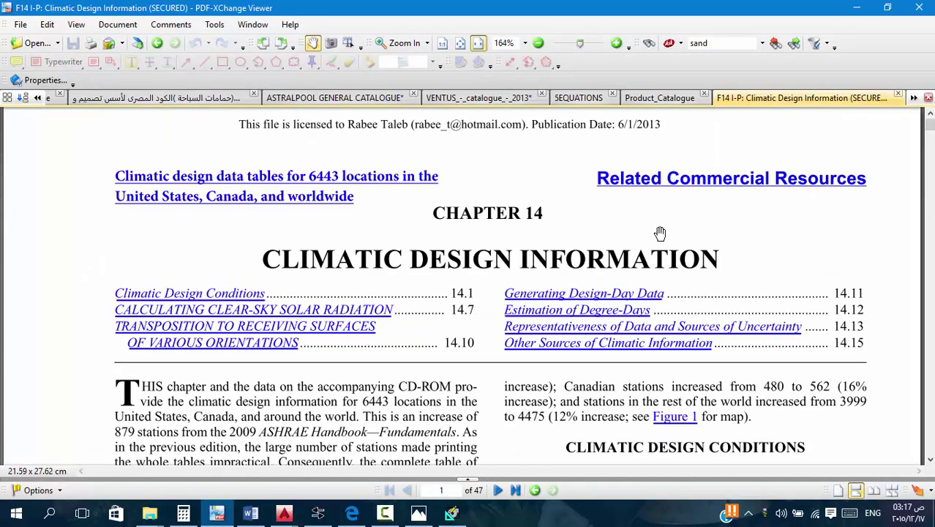
pyautogui.scroll(-10, 615, 232)
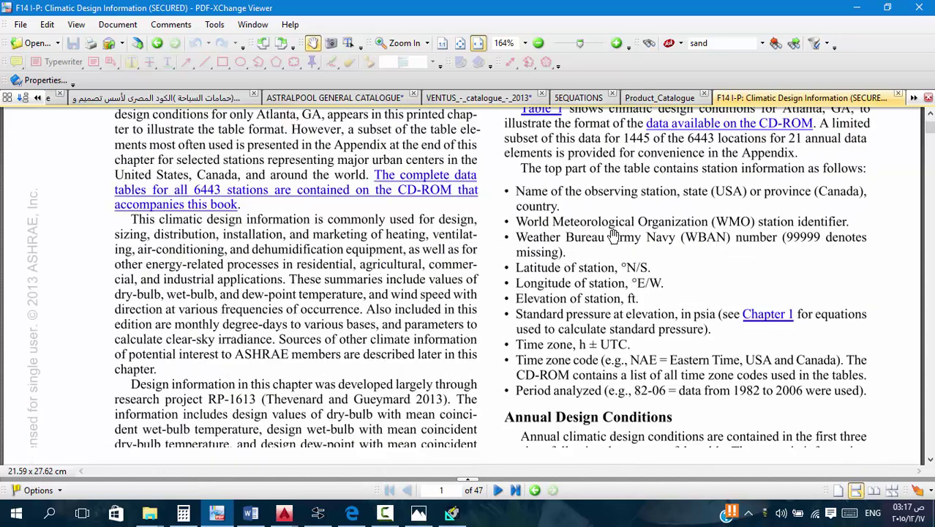
pyautogui.scroll(-10, 613, 236)
pyautogui.moveTo(931, 139); pyautogui.dragTo(930, 207)
pyautogui.scroll(7, 414, 250)
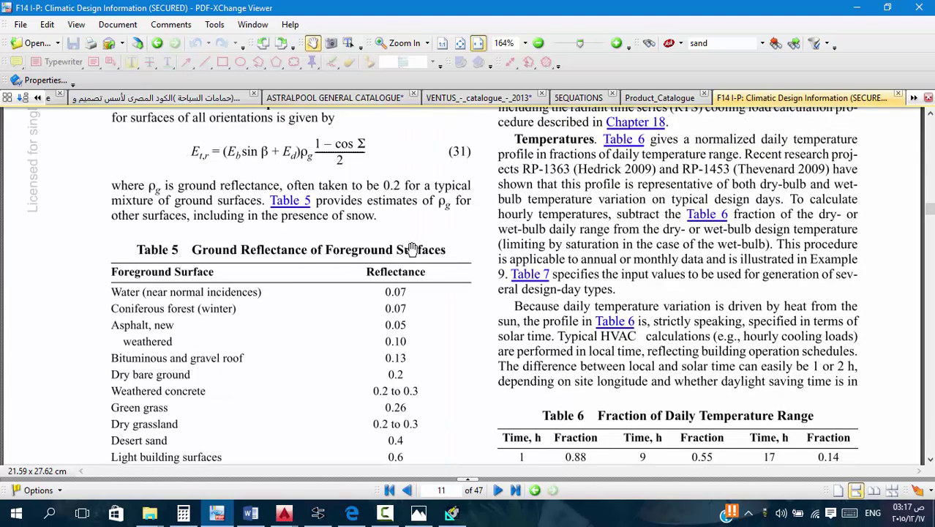
pyautogui.scroll(-20, 453, 265)
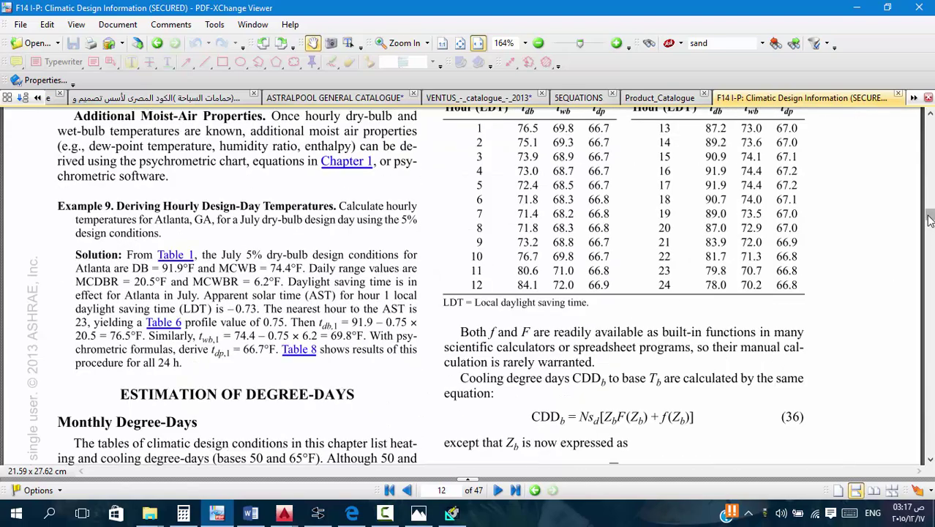
pyautogui.moveTo(931, 219); pyautogui.dragTo(930, 296)
pyautogui.scroll(-1, 423, 212)
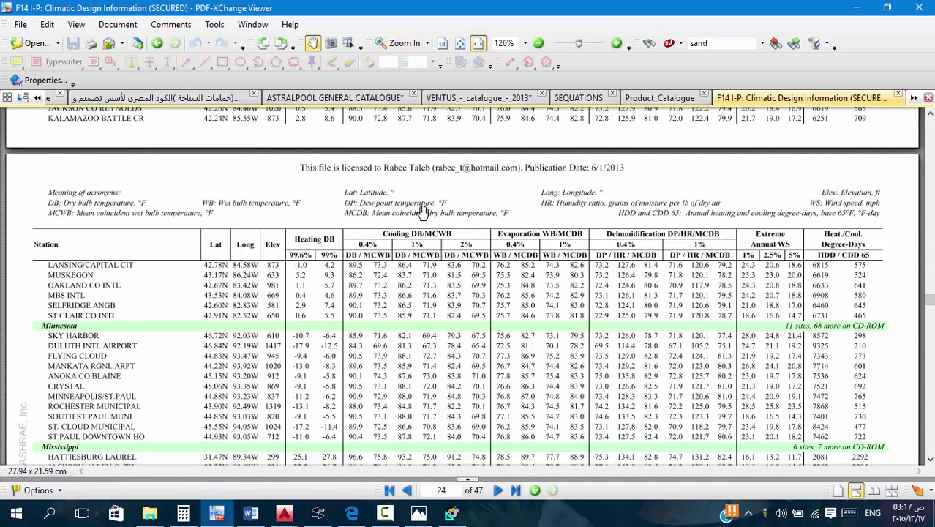
pyautogui.scroll(-7, 378, 212)
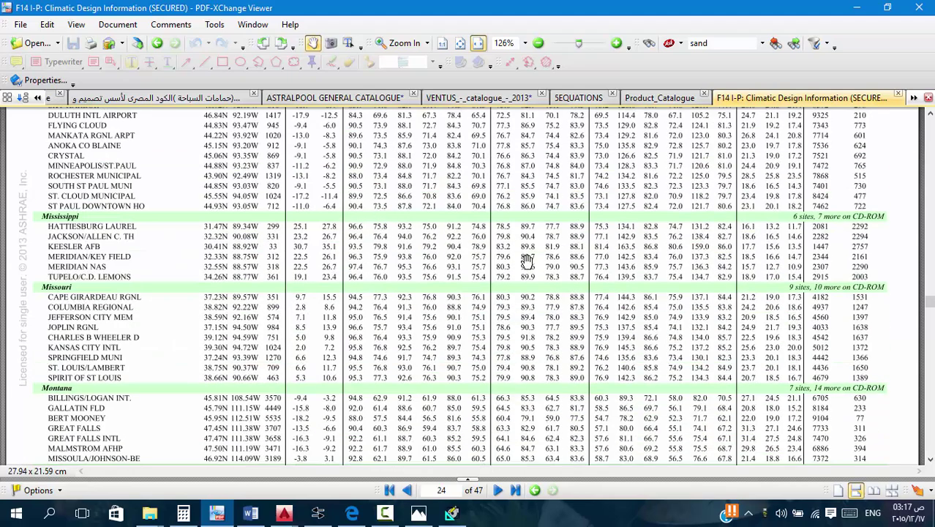
pyautogui.scroll(9, 527, 260)
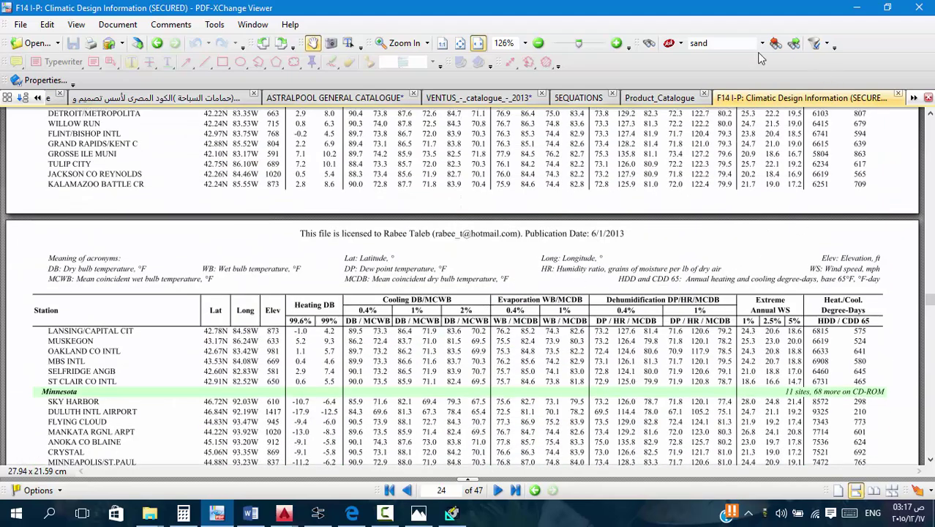
# Search the chapter for EGYPT and examine the cooling DB/MCWB values of the Egyptian stations against the table's column headings.
pyautogui.click(725, 43)
pyautogui.write('E')
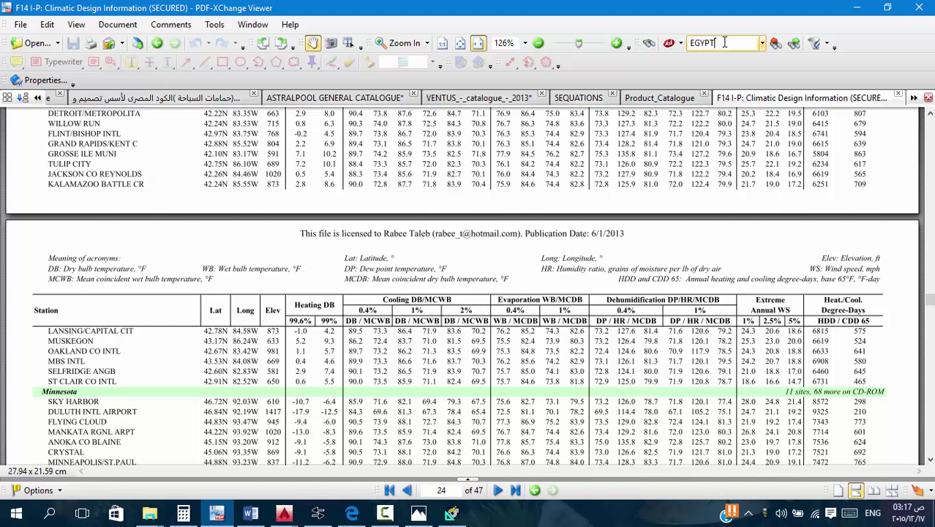
pyautogui.write('GYPT')
pyautogui.press('Return')
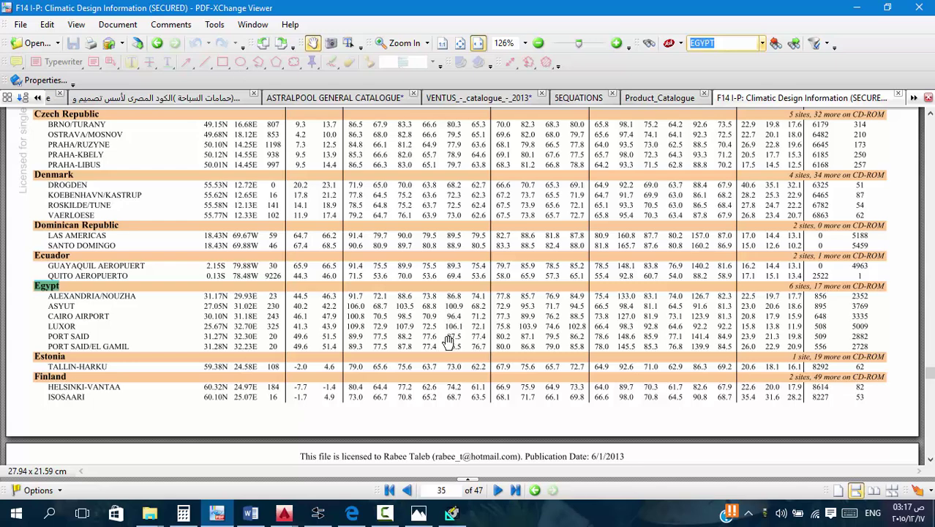
pyautogui.scroll(6, 409, 340)
pyautogui.scroll(3, 407, 301)
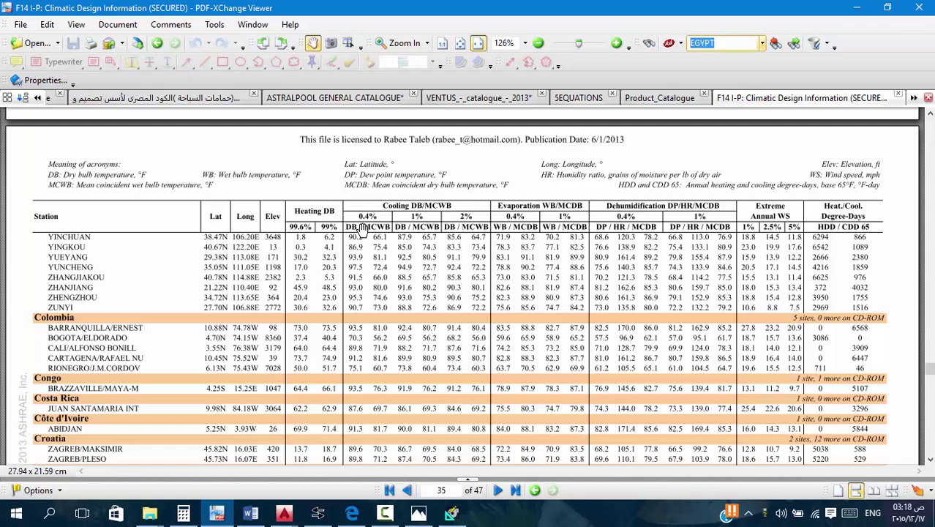
pyautogui.scroll(-2, 366, 242)
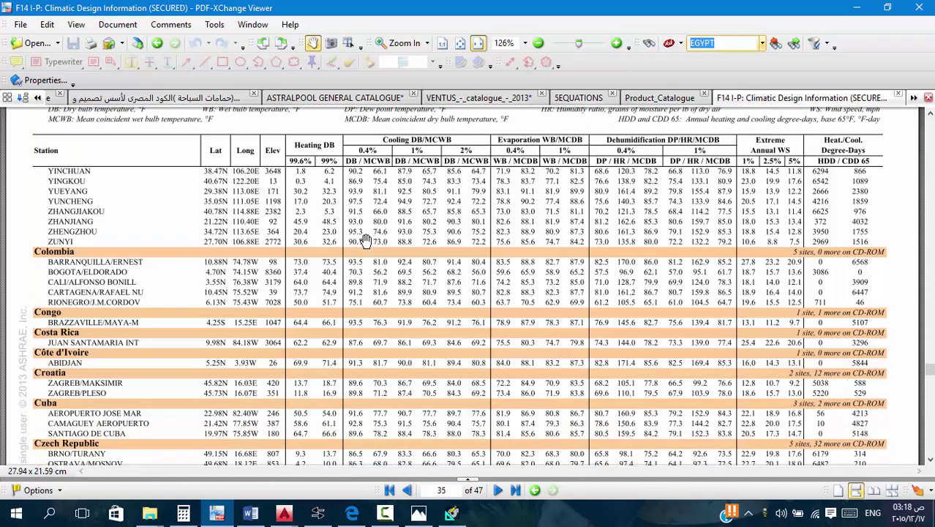
pyautogui.scroll(-8, 366, 242)
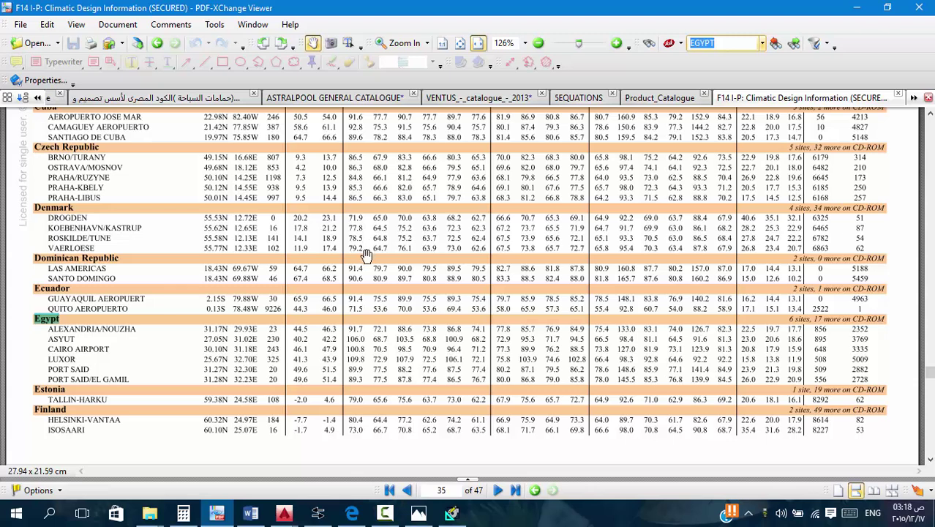
pyautogui.scroll(-1, 364, 253)
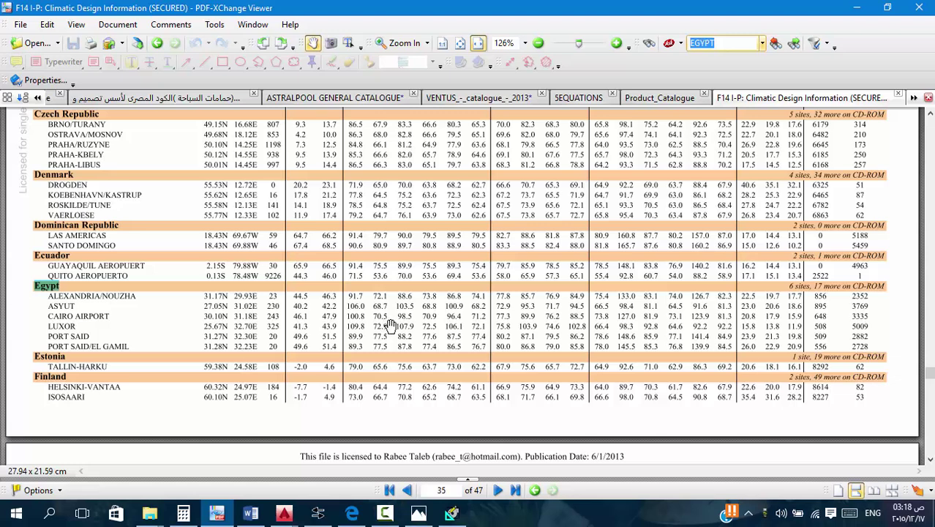
# Return to HAP's weather properties, review the monthly and hourly design temperatures, and accept the Cairo weather settings.
pyautogui.click(865, 12)
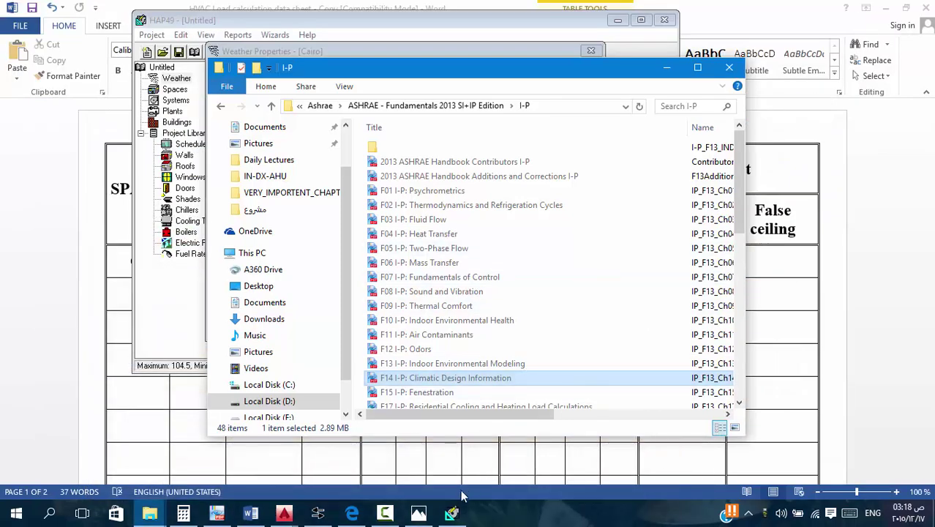
pyautogui.click(454, 512)
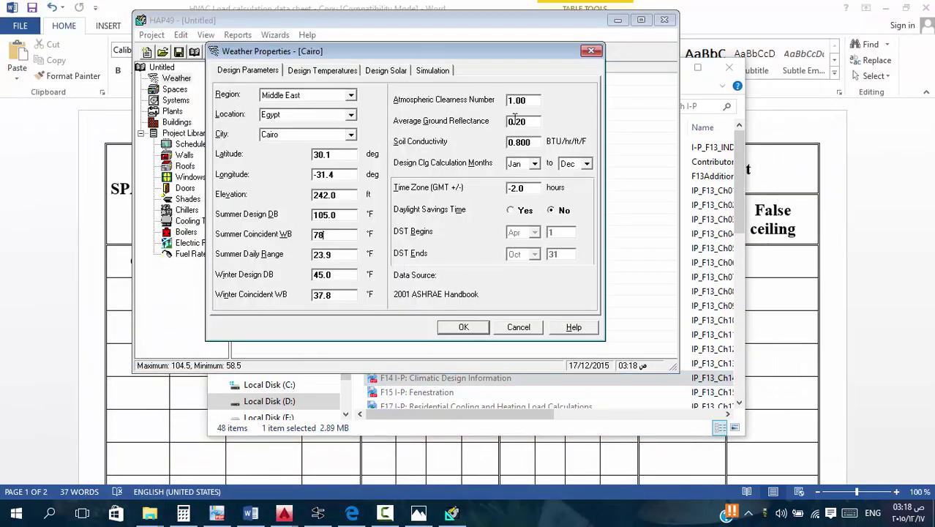
pyautogui.click(343, 71)
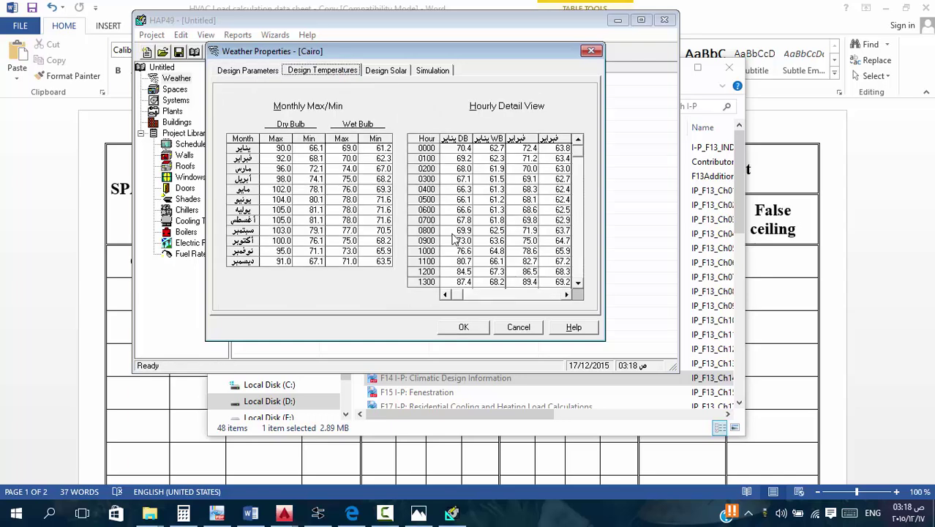
pyautogui.click(461, 327)
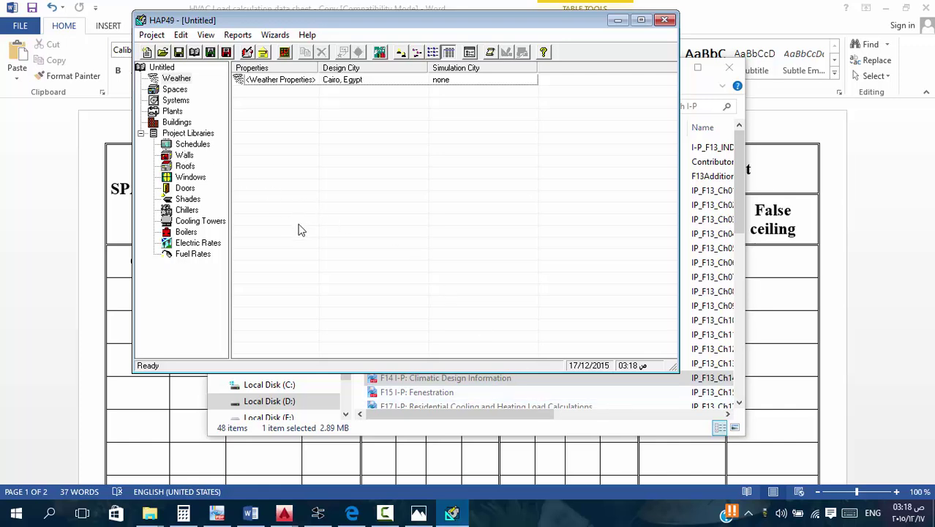
# Open the project's Walls library in HAP and reposition its window over the AutoCAD wall layers drawing.
pyautogui.click(187, 156)
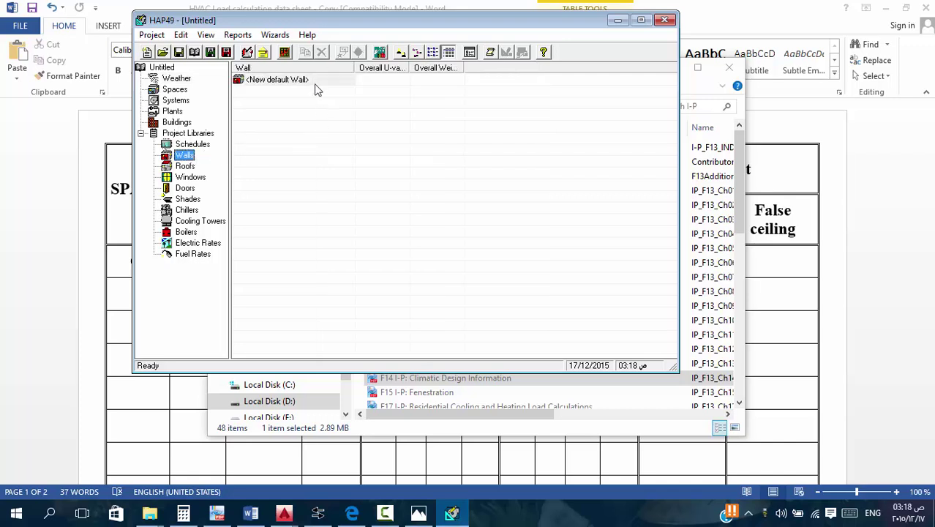
pyautogui.click(387, 514)
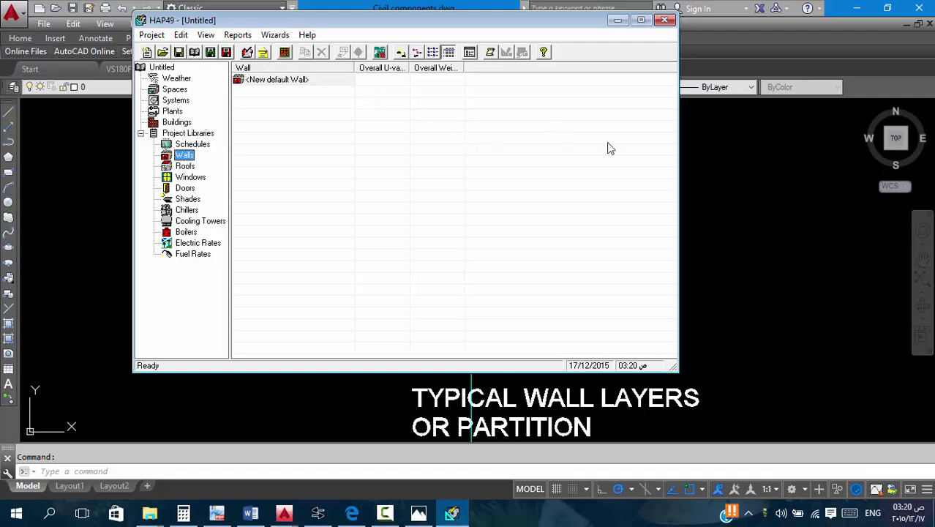
pyautogui.moveTo(437, 22); pyautogui.dragTo(402, 14)
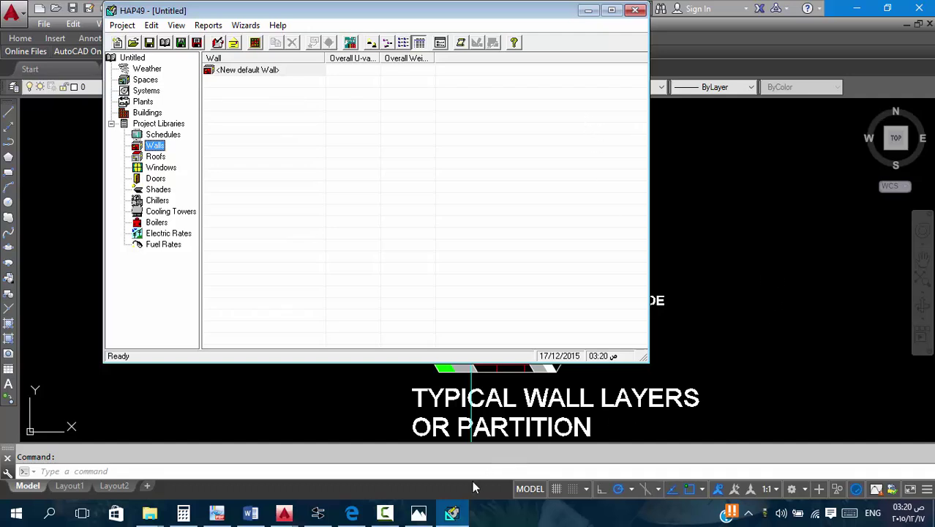
pyautogui.click(385, 513)
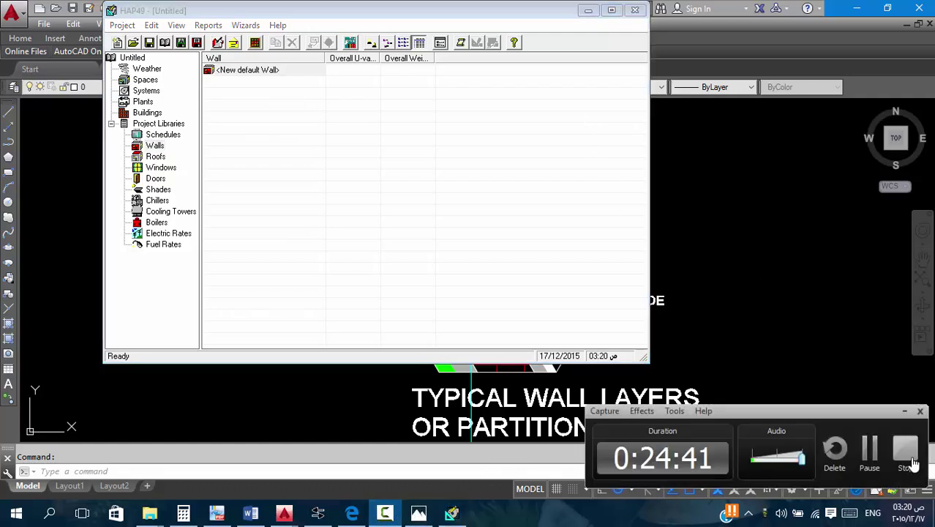